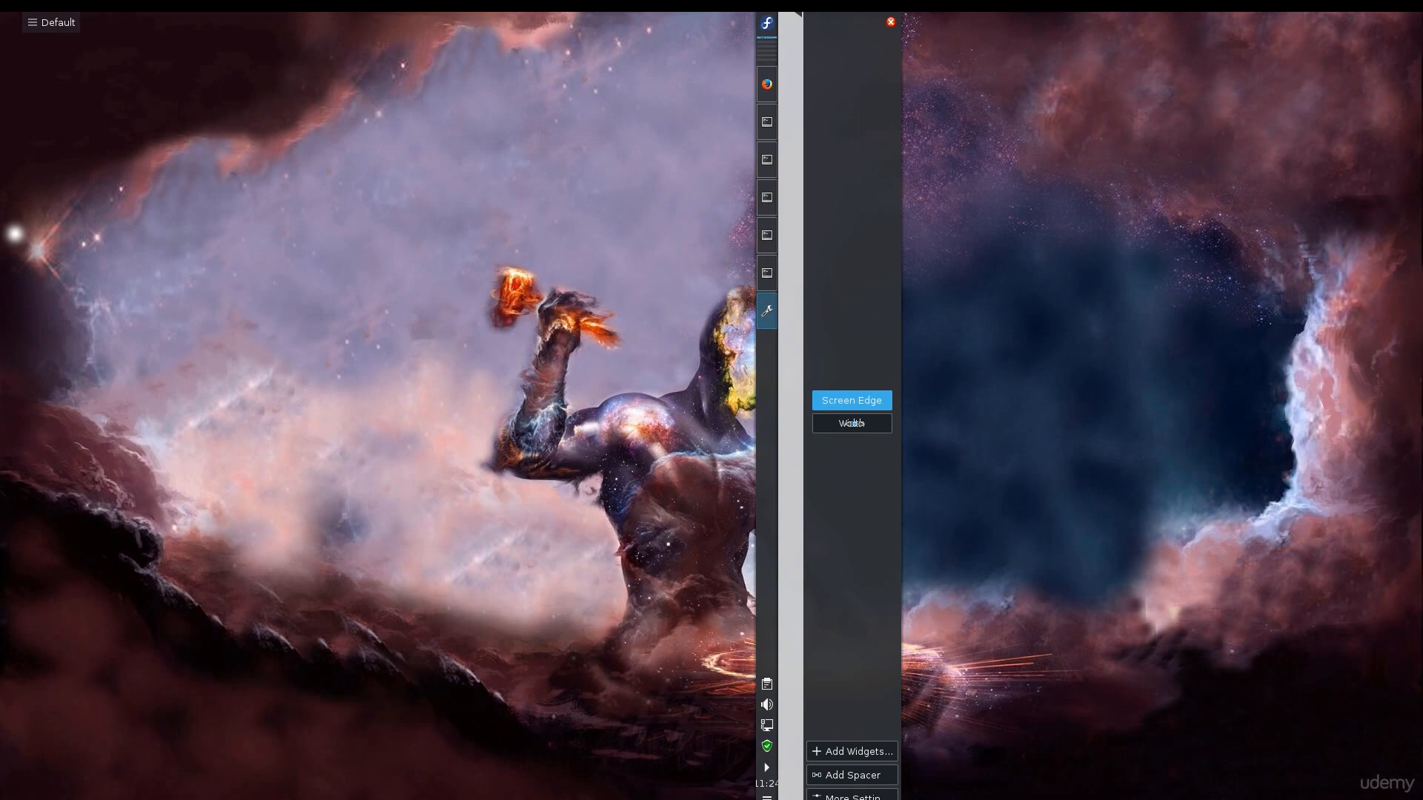
Dock the main panel at the bottom edge of the screen and increase its height slightly
{"action": "left_click_drag", "start_coordinate": [853, 423], "coordinate": [850, 427]}
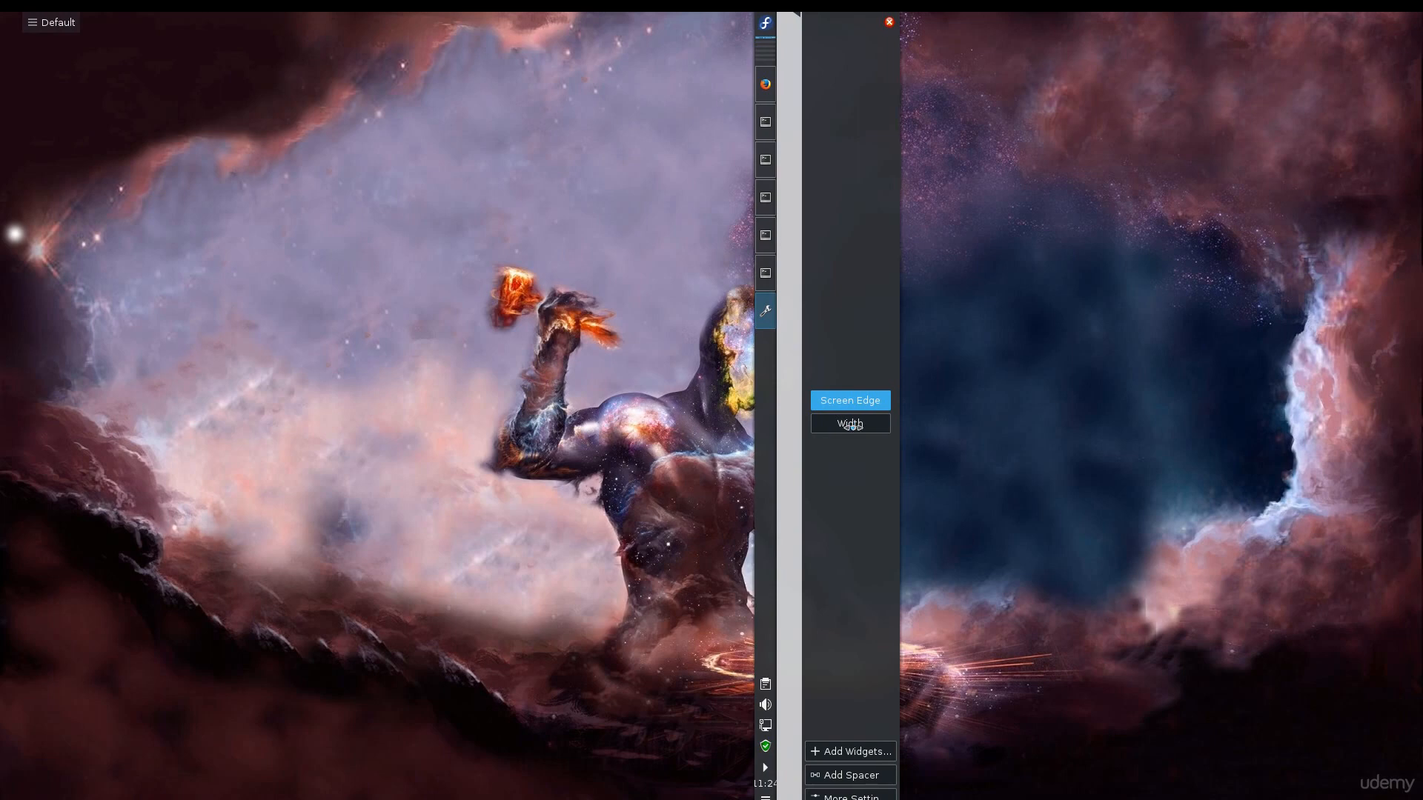
{"action": "left_click_drag", "start_coordinate": [850, 426], "coordinate": [770, 767]}
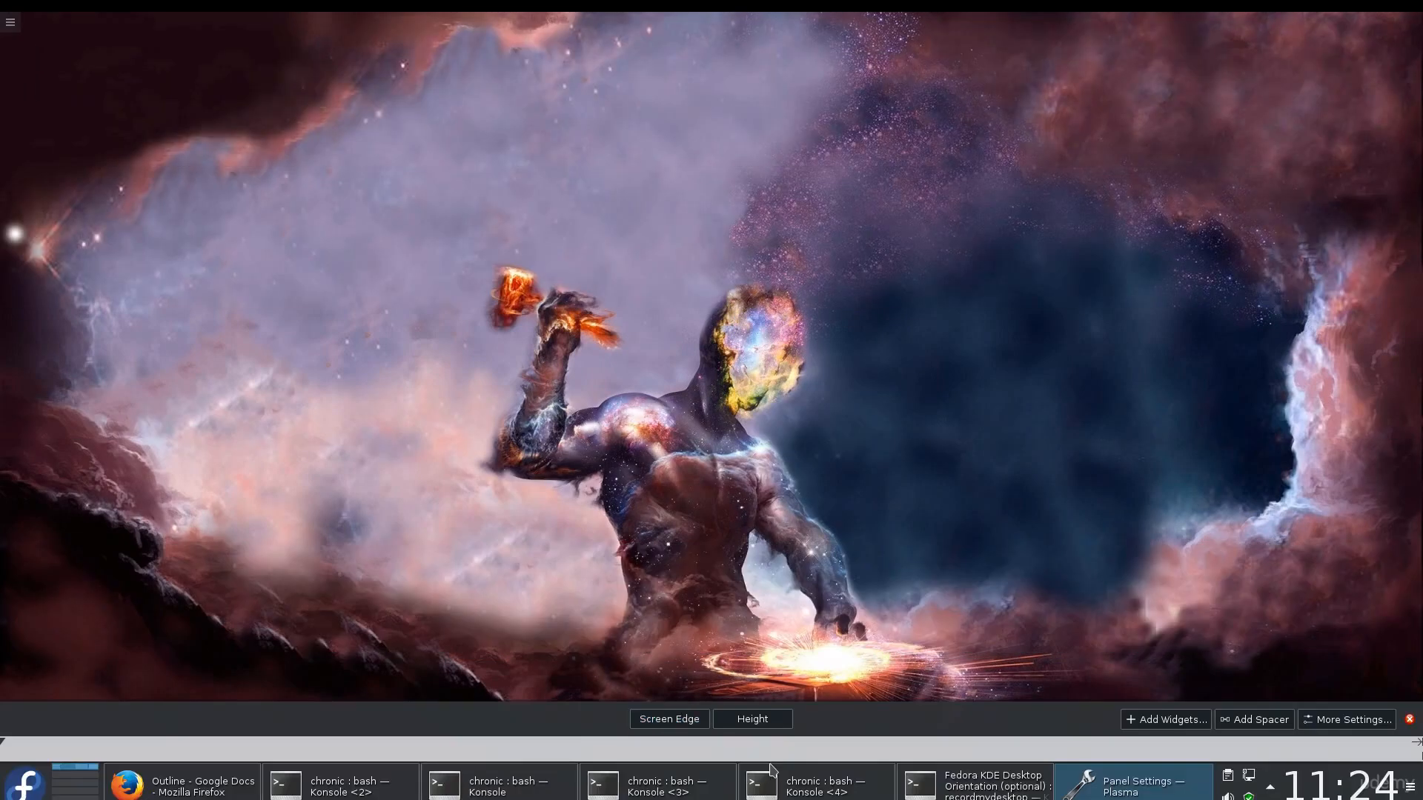
{"action": "left_click_drag", "start_coordinate": [753, 719], "coordinate": [825, 241]}
{"action": "left_click_drag", "start_coordinate": [802, 392], "coordinate": [779, 714]}
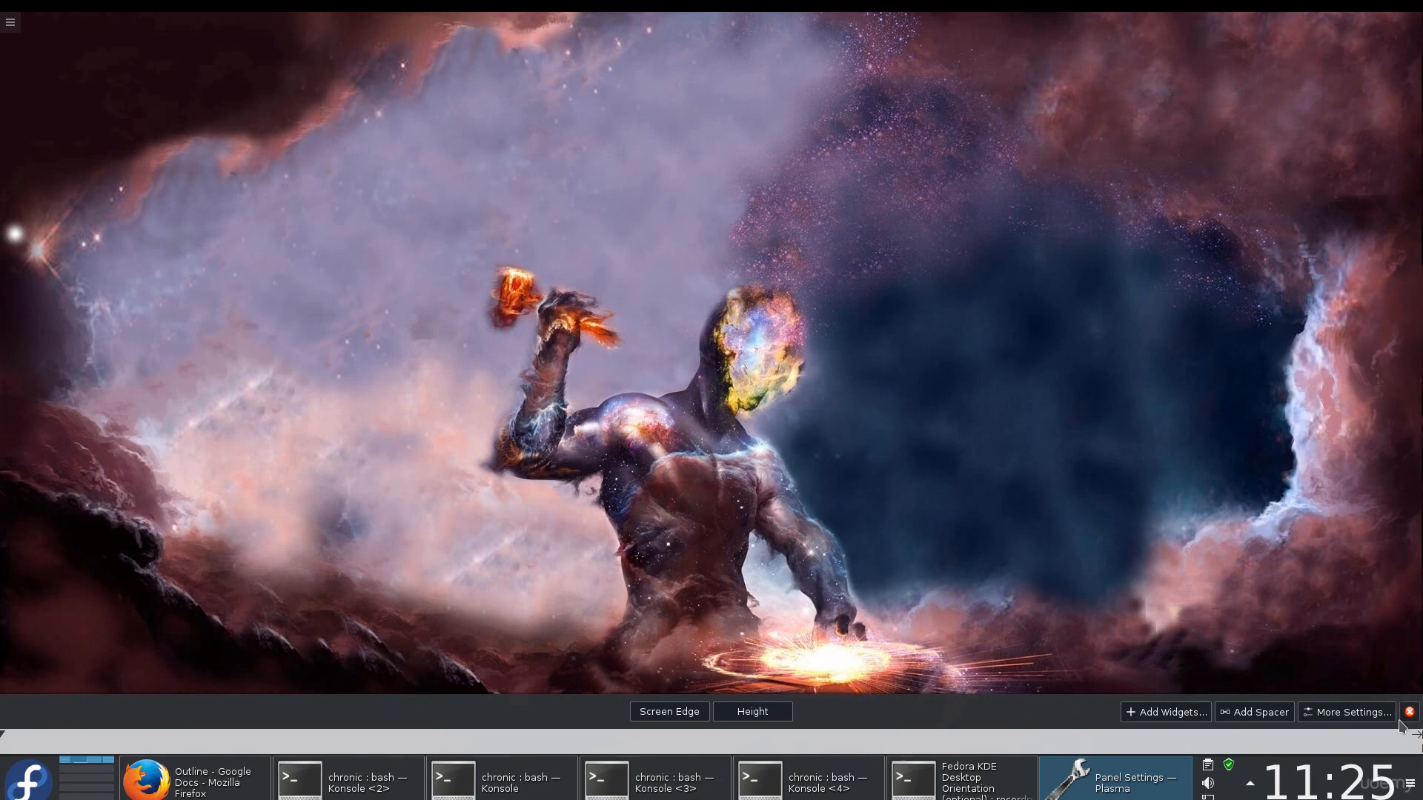
Set the main panel's visibility to Auto Hide and leave its settings
{"action": "left_click", "coordinate": [1331, 715]}
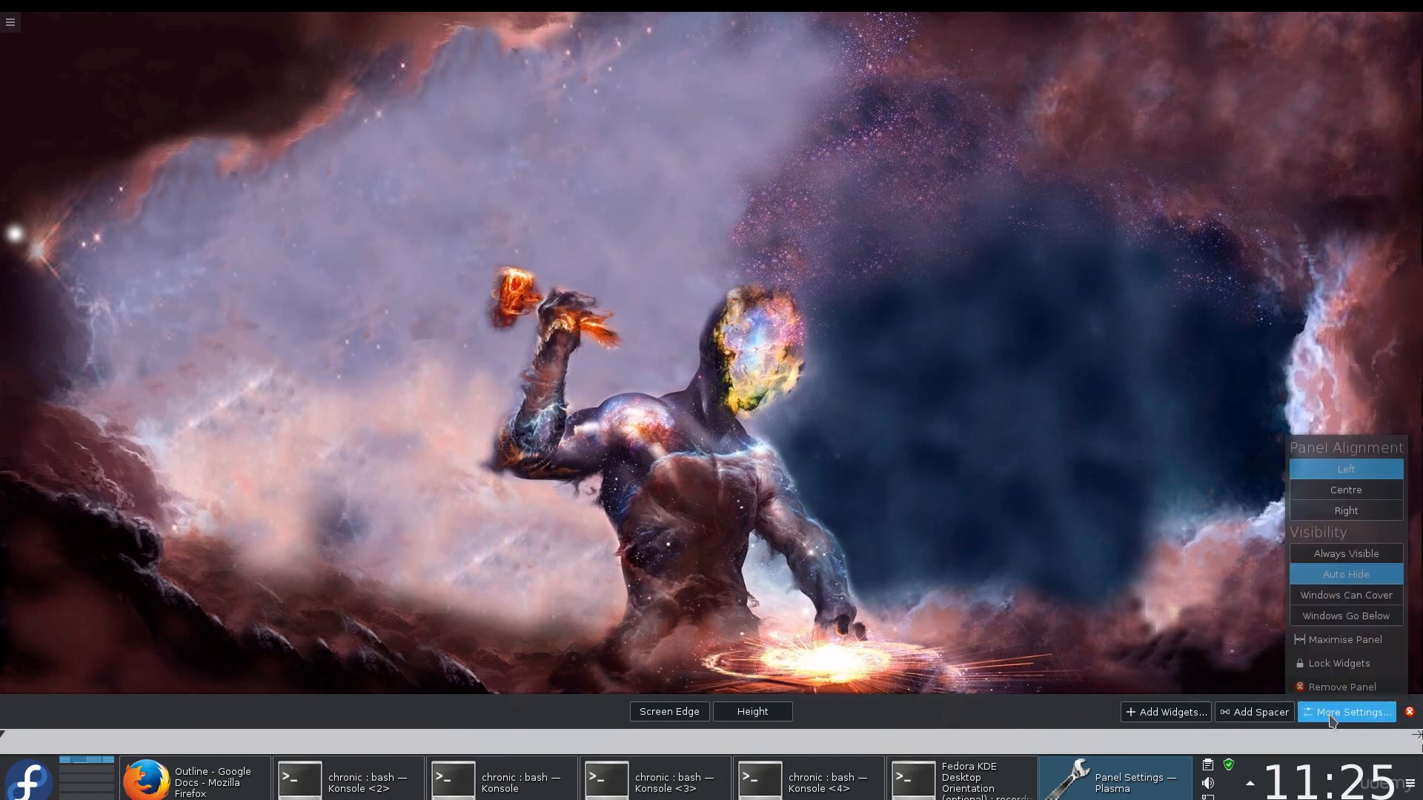
{"action": "left_click", "coordinate": [1360, 562]}
{"action": "left_click", "coordinate": [1359, 576]}
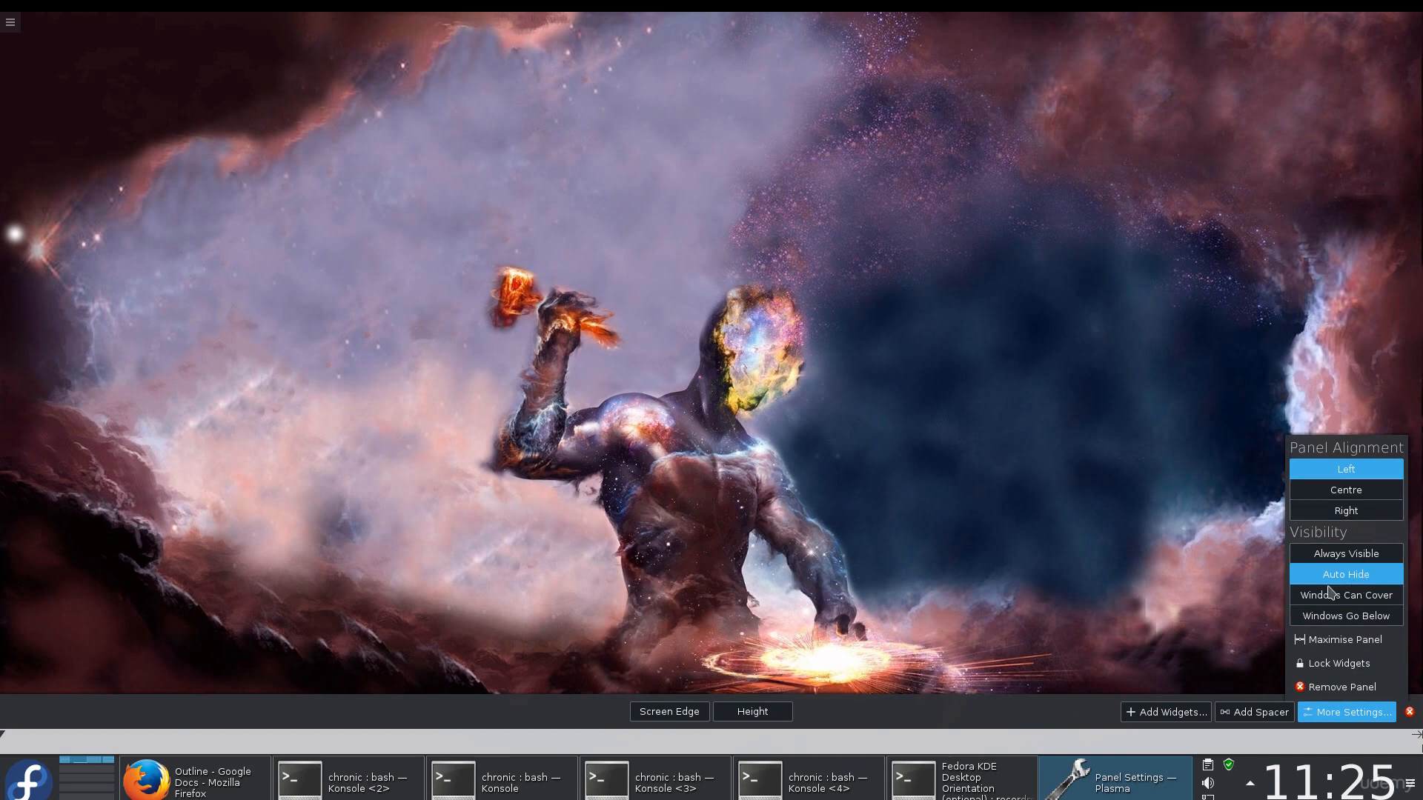
{"action": "left_click", "coordinate": [1066, 622]}
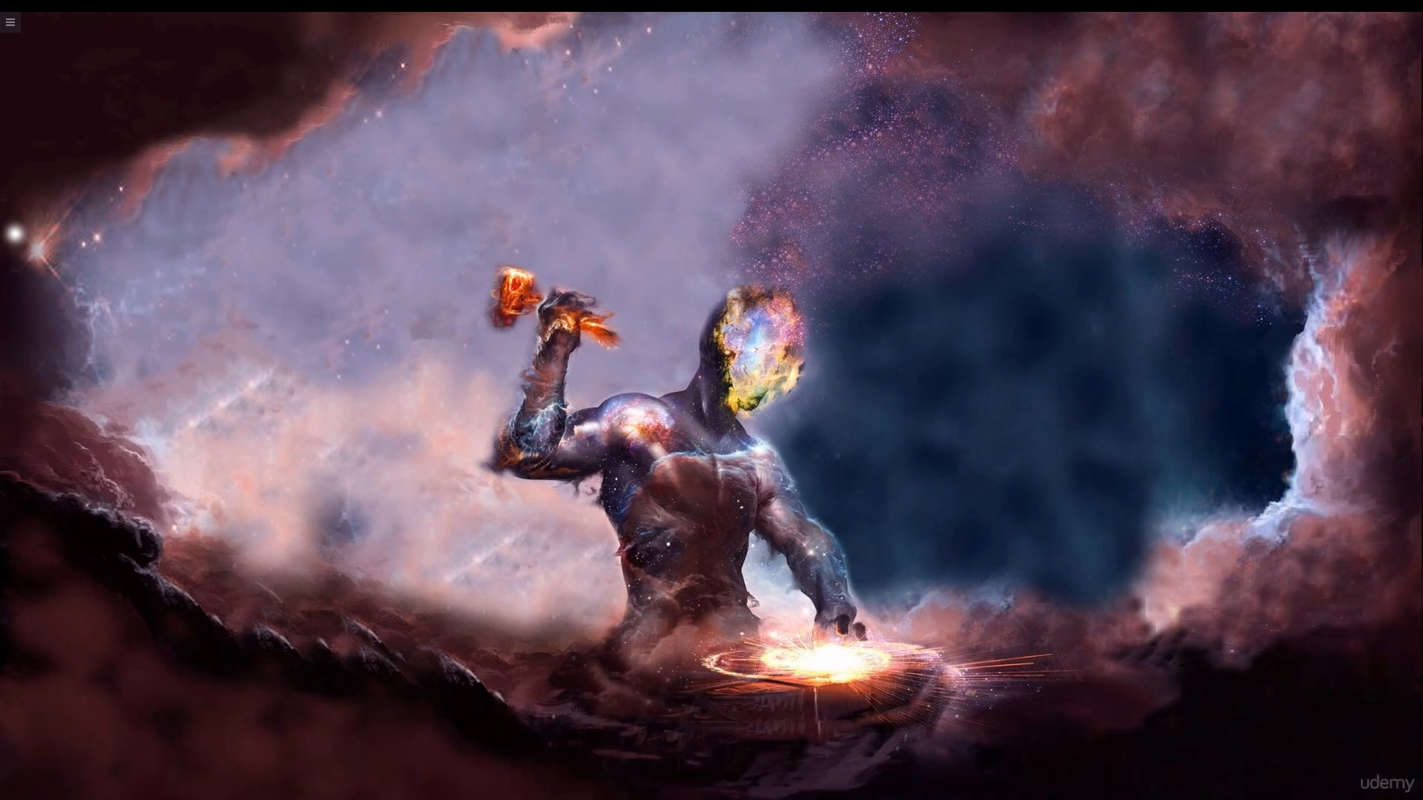
Move the main panel to the top edge of the screen and leave its settings
{"action": "left_click", "coordinate": [1410, 783]}
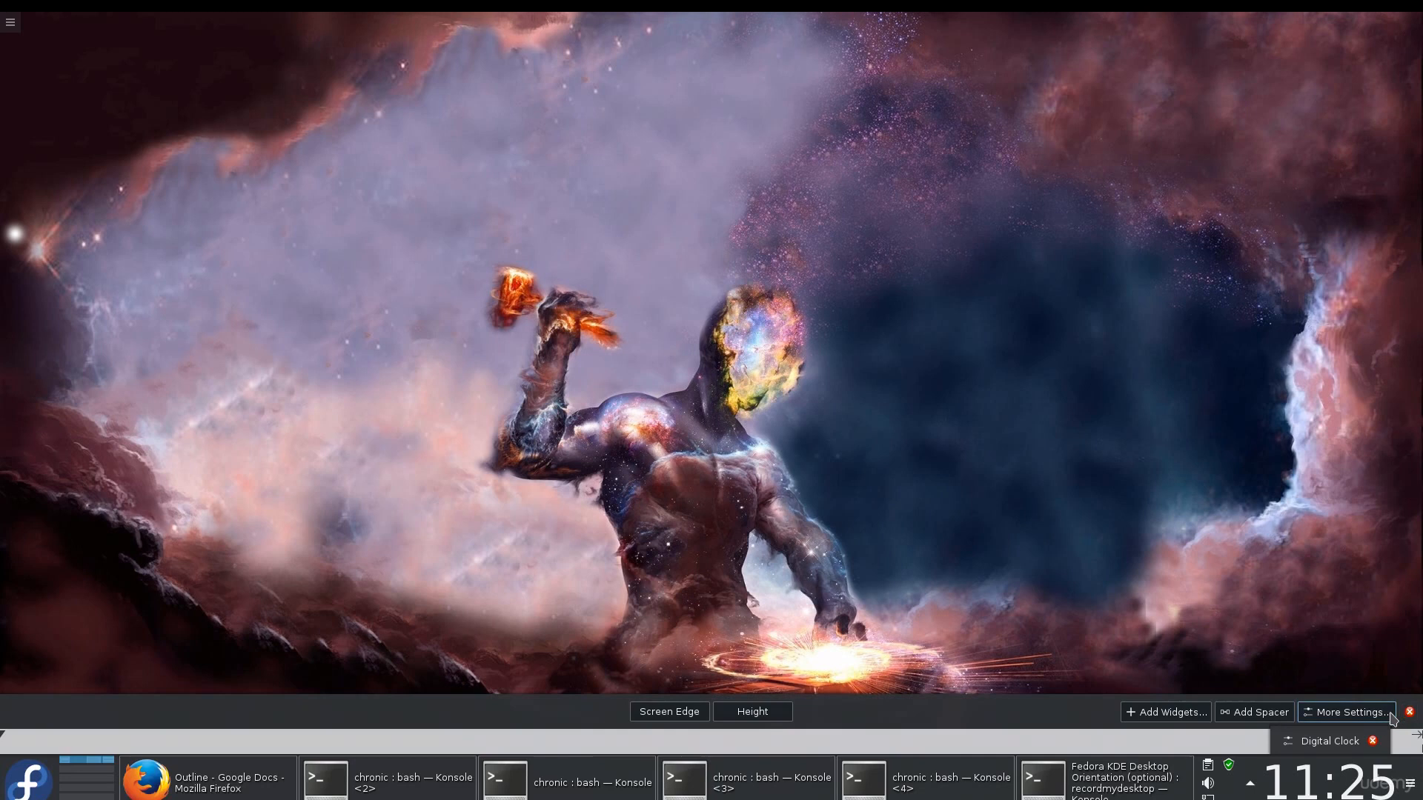
{"action": "left_click_drag", "start_coordinate": [671, 713], "coordinate": [672, 155]}
{"action": "left_click", "coordinate": [651, 243]}
Add a new empty panel to the desktop
{"action": "right_click", "coordinate": [651, 243]}
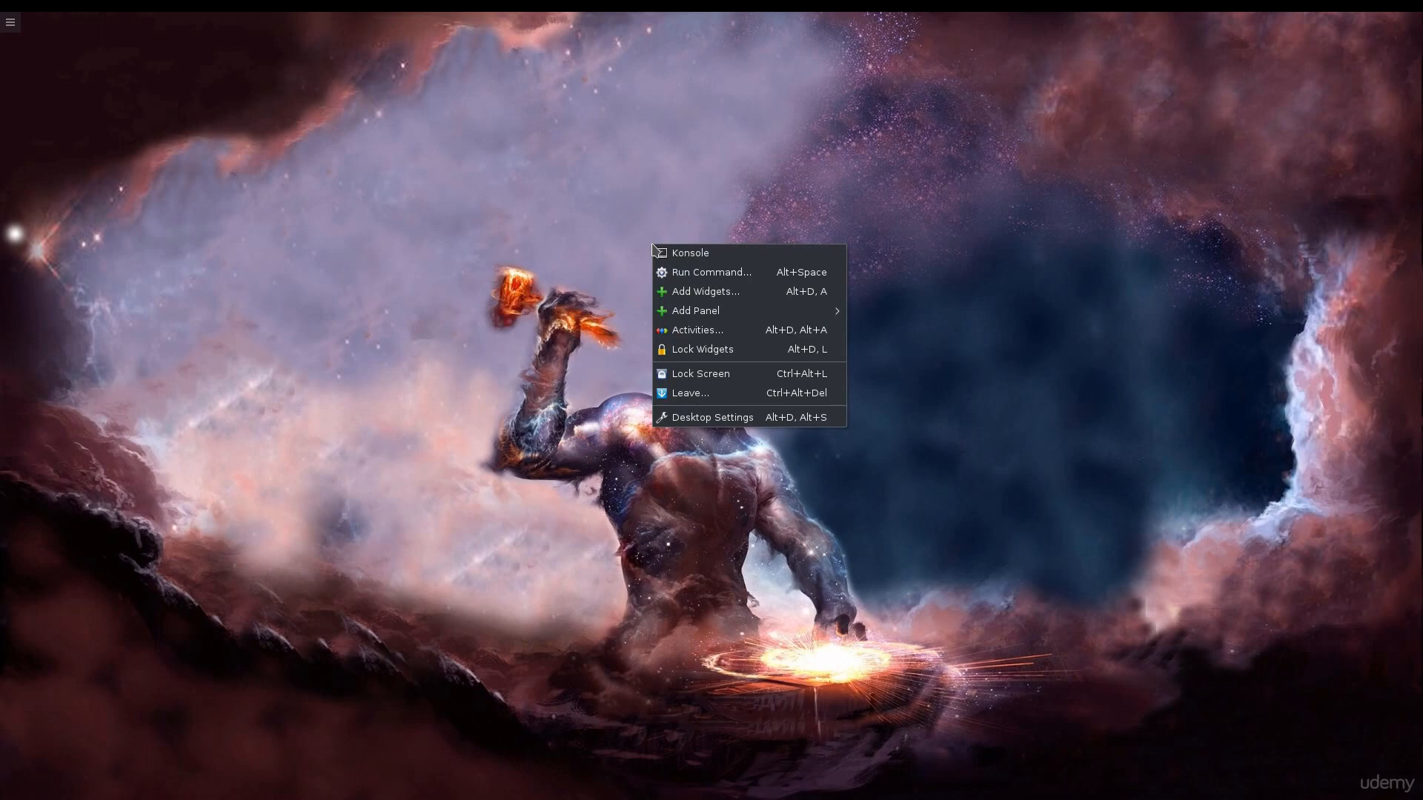
{"action": "mouse_move", "coordinate": [717, 314]}
{"action": "left_click", "coordinate": [882, 310]}
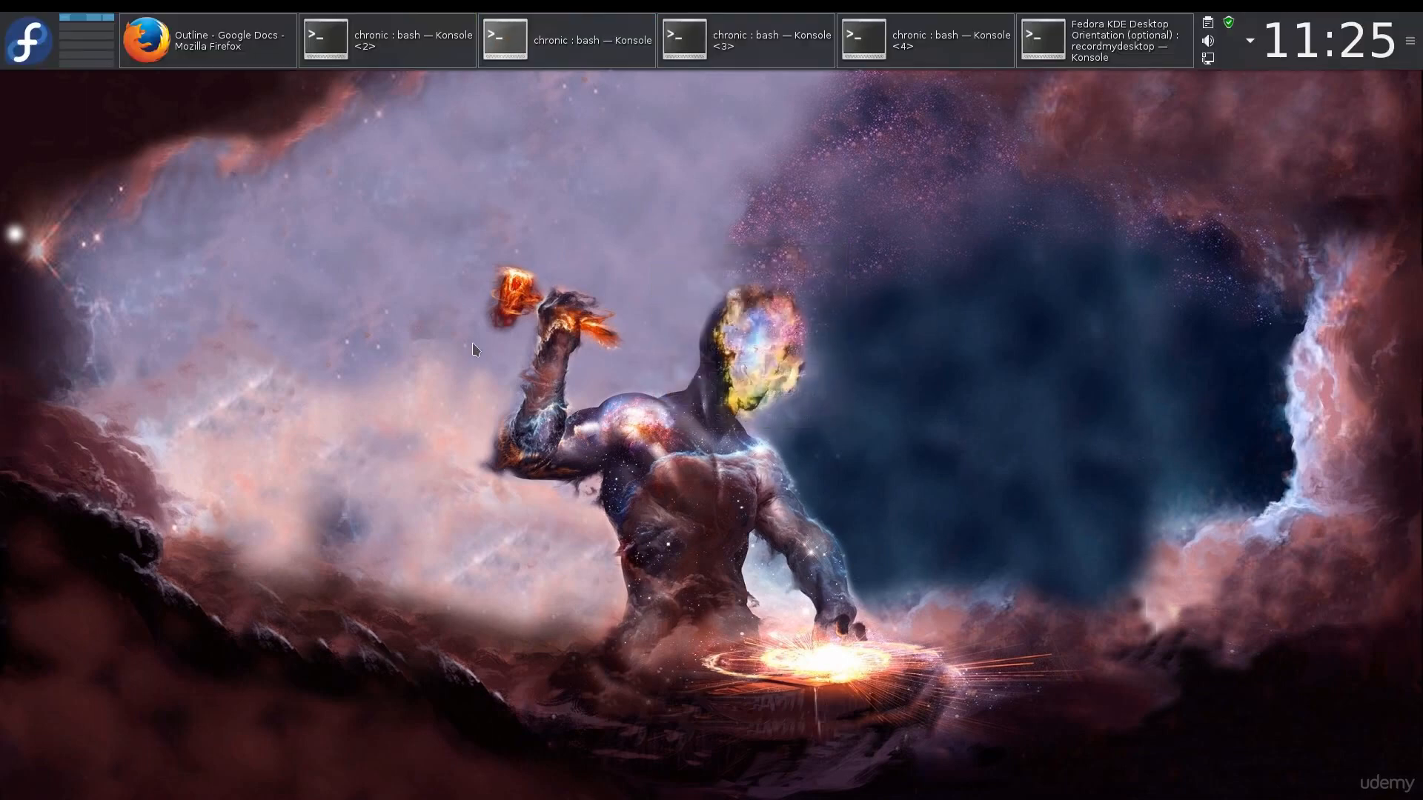
{"action": "right_click", "coordinate": [474, 349]}
{"action": "mouse_move", "coordinate": [627, 416]}
{"action": "left_click", "coordinate": [731, 426]}
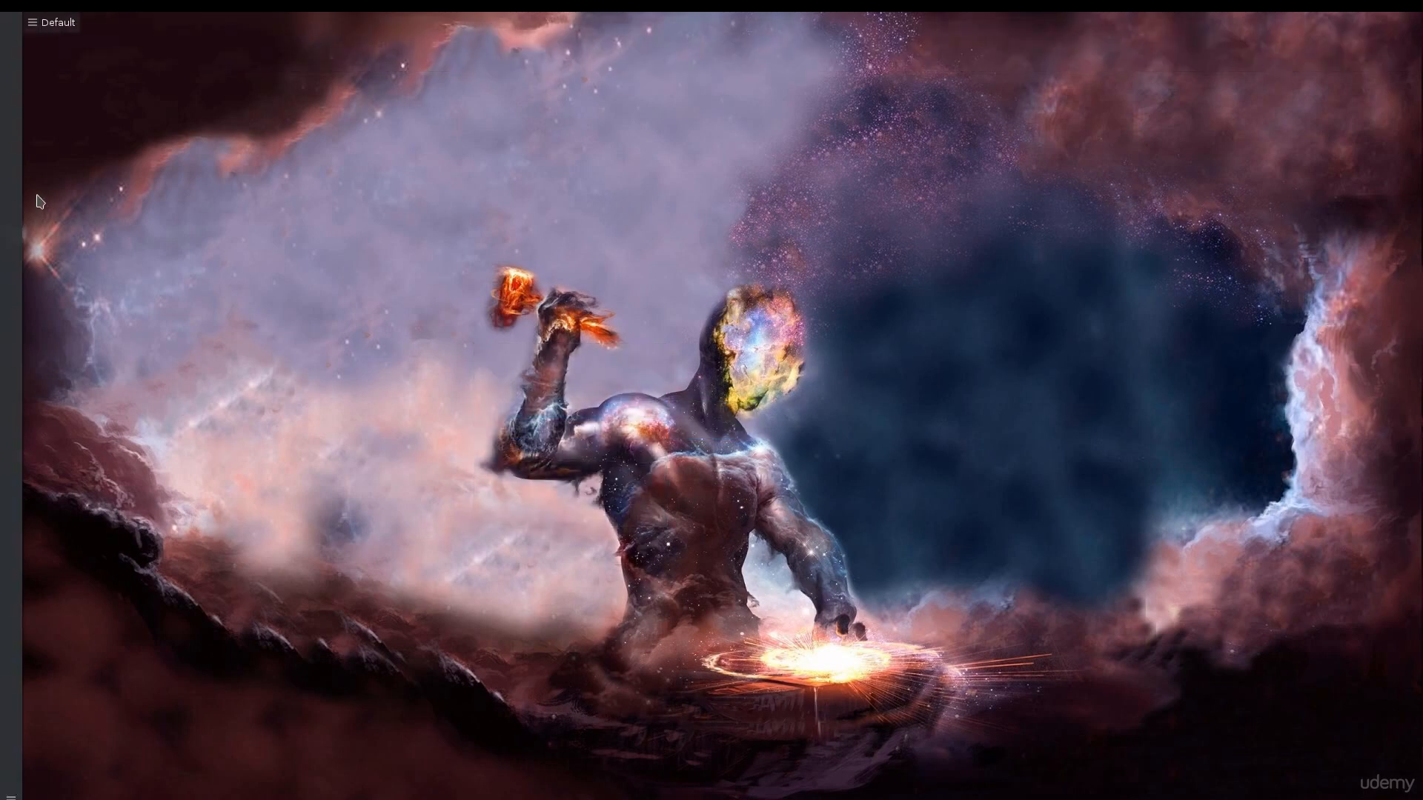
{"action": "left_click", "coordinate": [42, 30]}
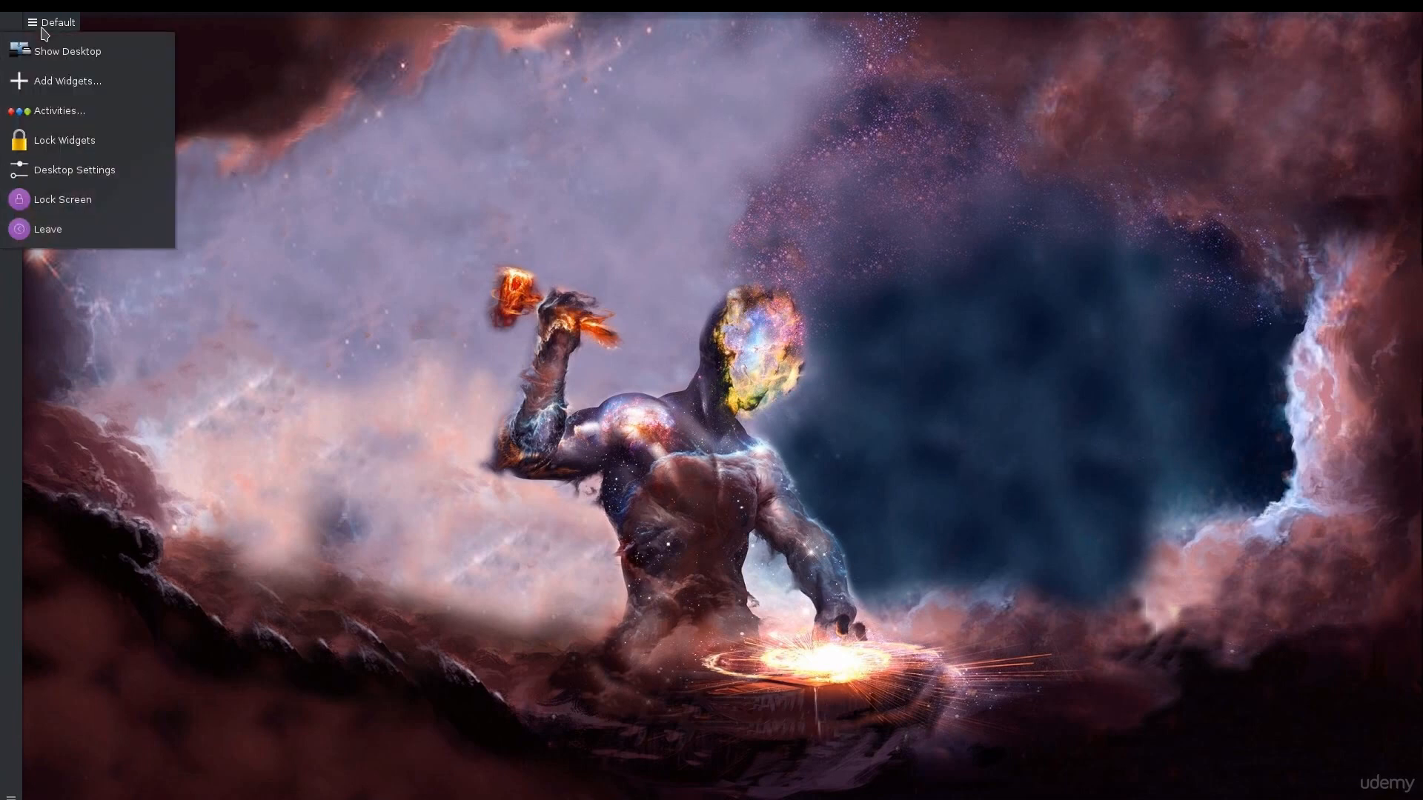
{"action": "left_click", "coordinate": [43, 28]}
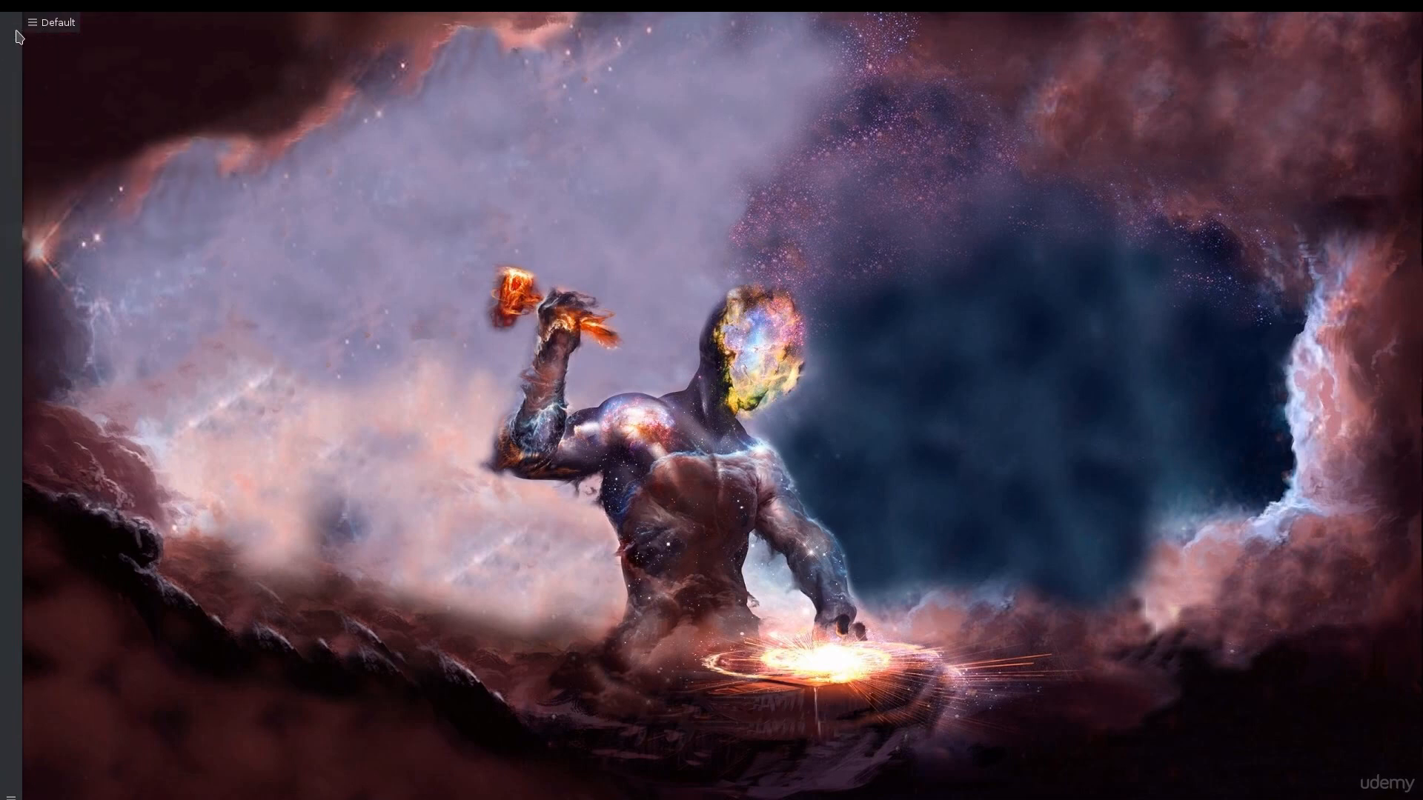
{"action": "right_click", "coordinate": [16, 36]}
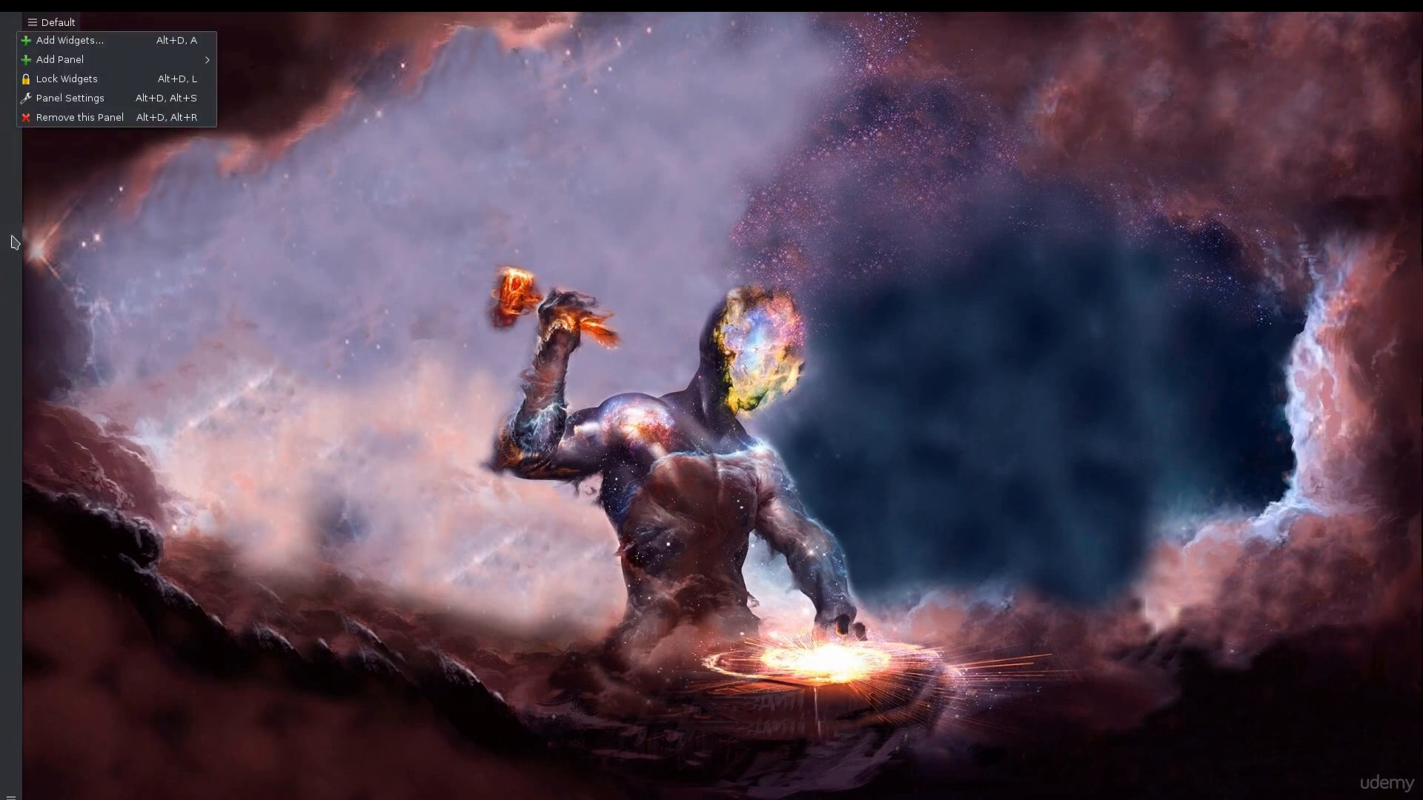
{"action": "right_click", "coordinate": [12, 296]}
{"action": "left_click", "coordinate": [102, 704]}
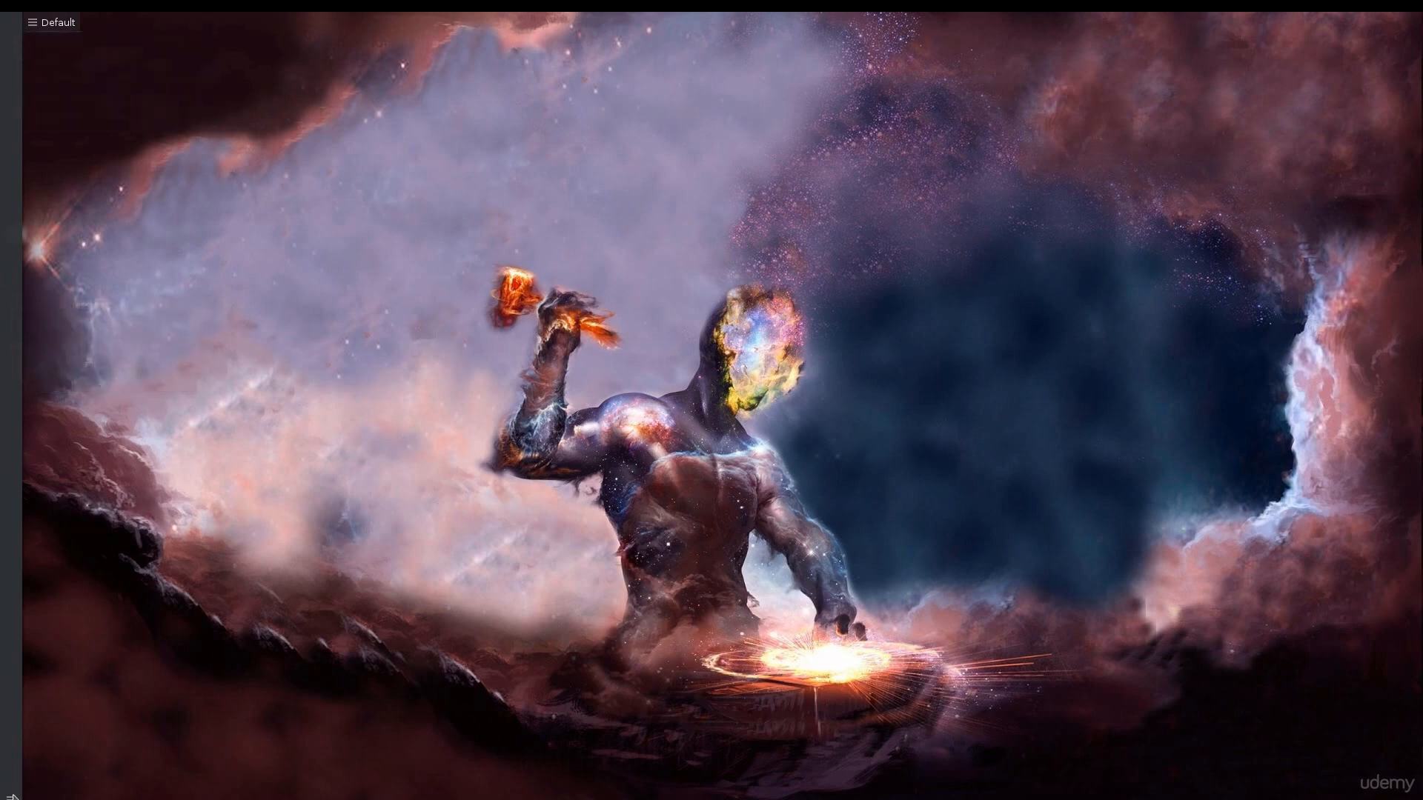
Widen the new empty panel and set its visibility to Auto Hide
{"action": "left_click", "coordinate": [10, 797]}
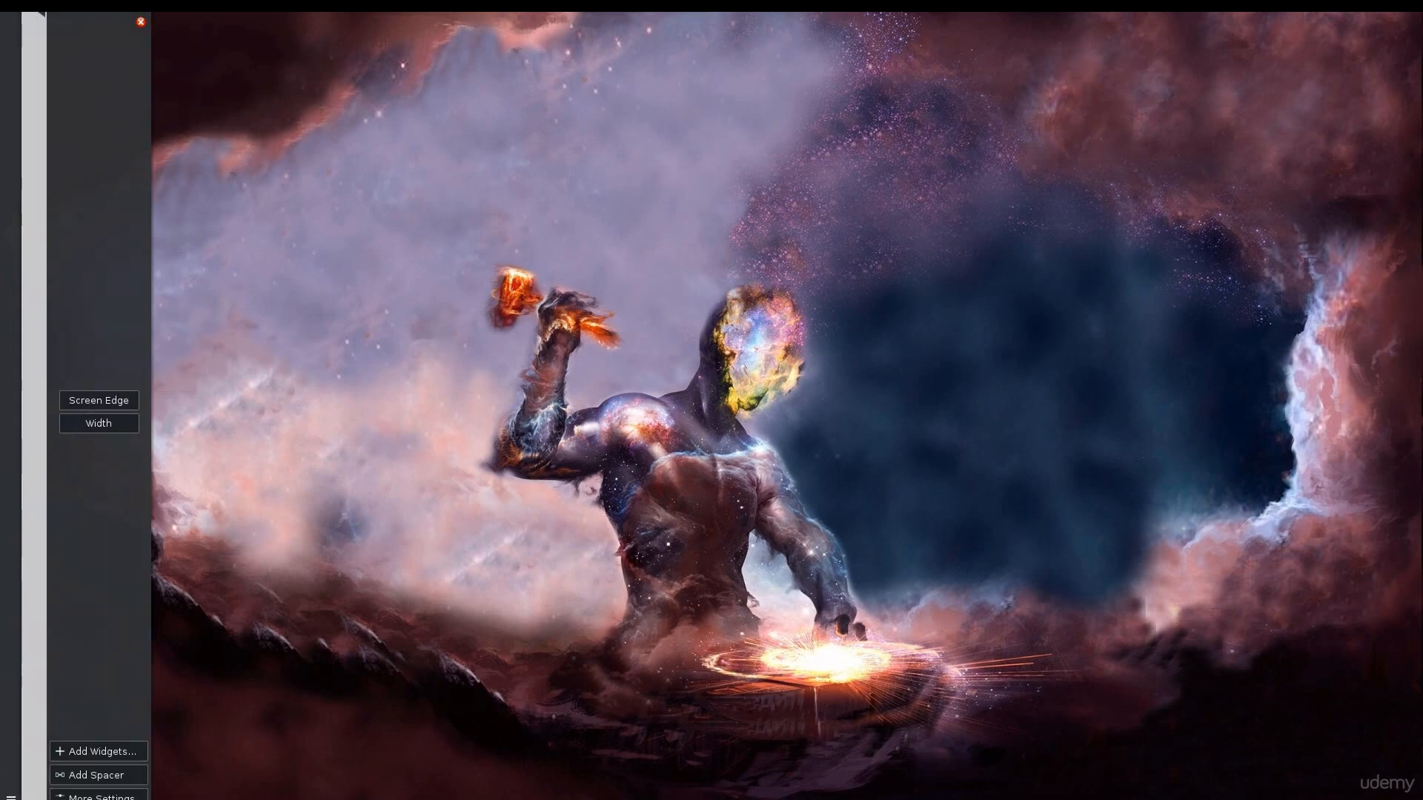
{"action": "left_click_drag", "start_coordinate": [111, 424], "coordinate": [218, 361]}
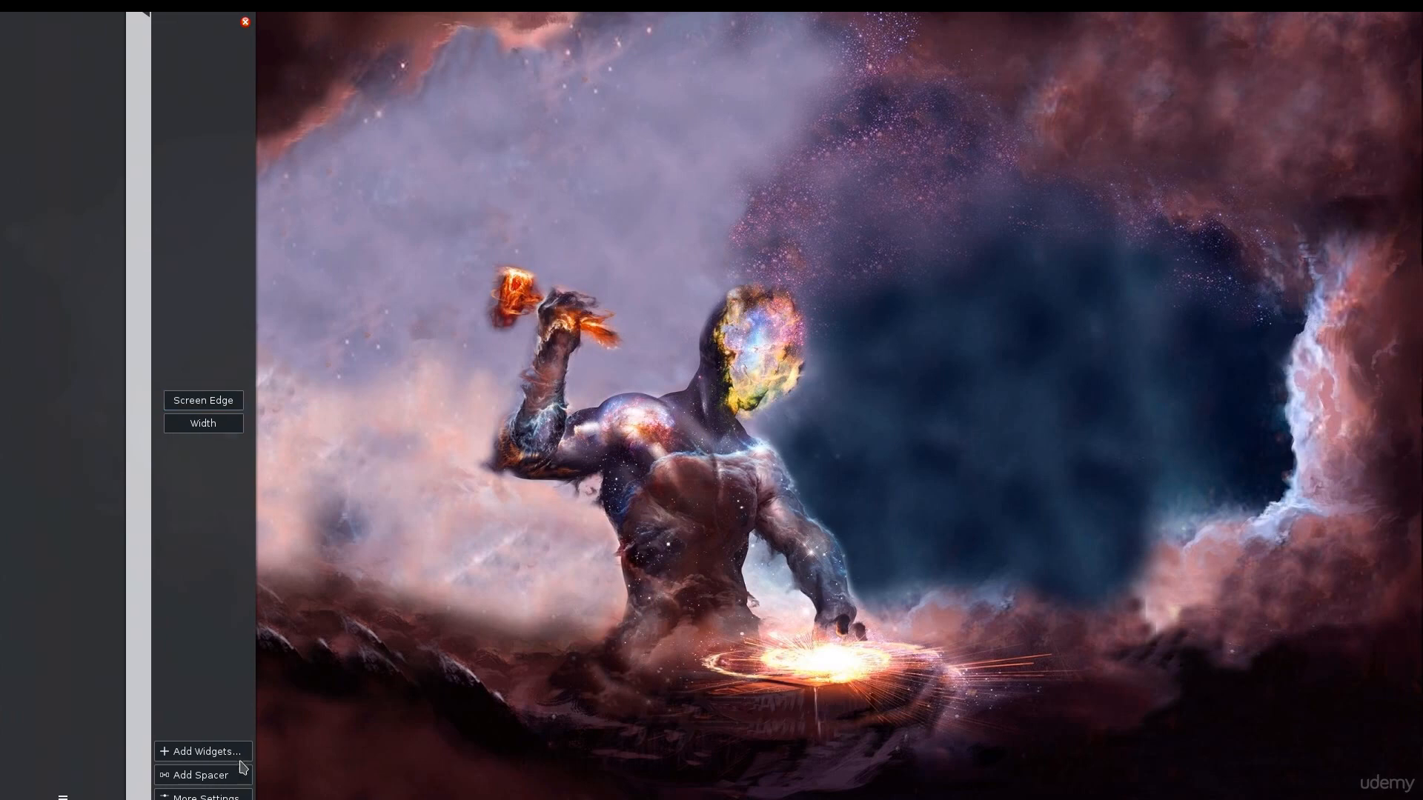
{"action": "left_click", "coordinate": [203, 797]}
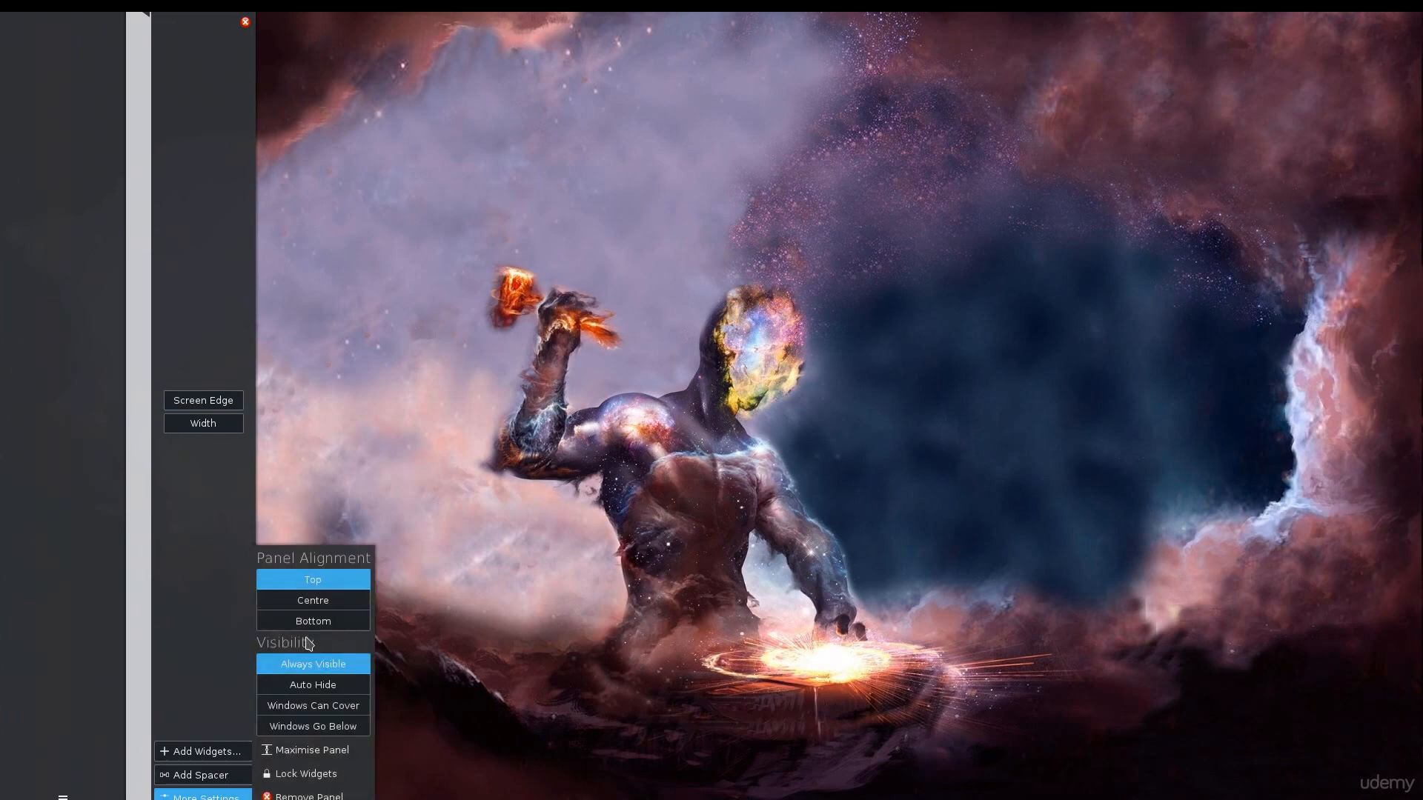
{"action": "left_click", "coordinate": [333, 685]}
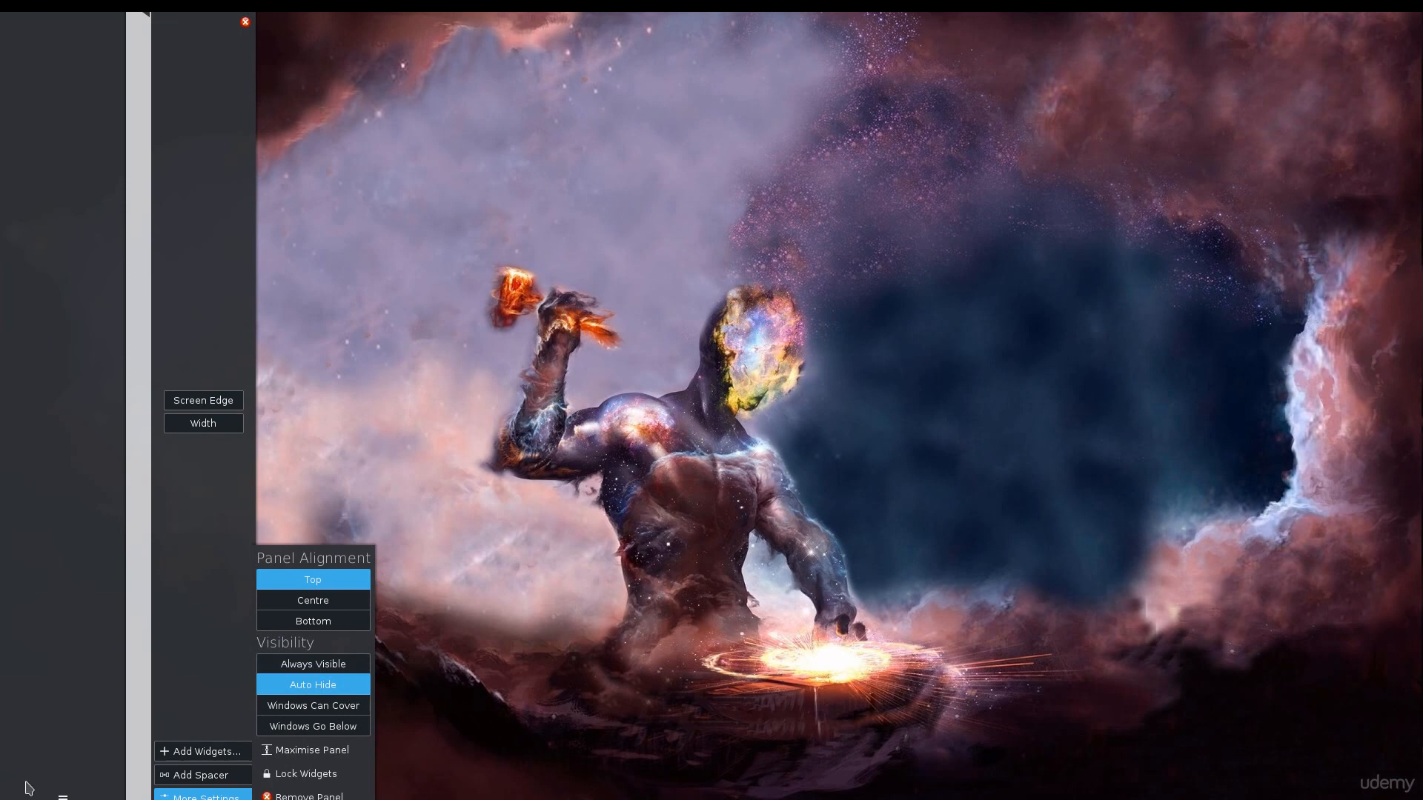
Shorten the empty side panel, offset it downward from the screen's top edge, and reduce its width
{"action": "left_click_drag", "start_coordinate": [145, 792], "coordinate": [162, 626]}
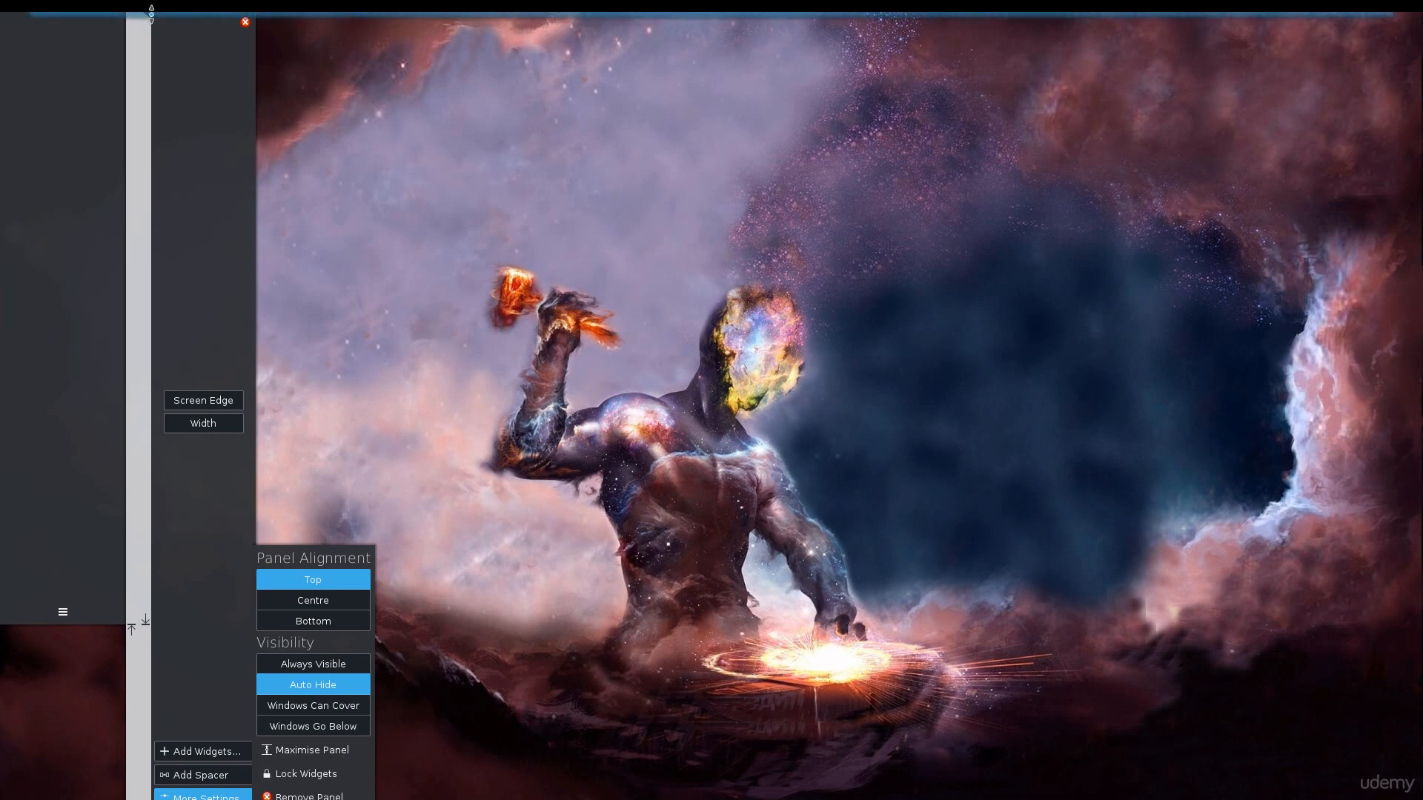
{"action": "left_click_drag", "start_coordinate": [151, 13], "coordinate": [155, 92]}
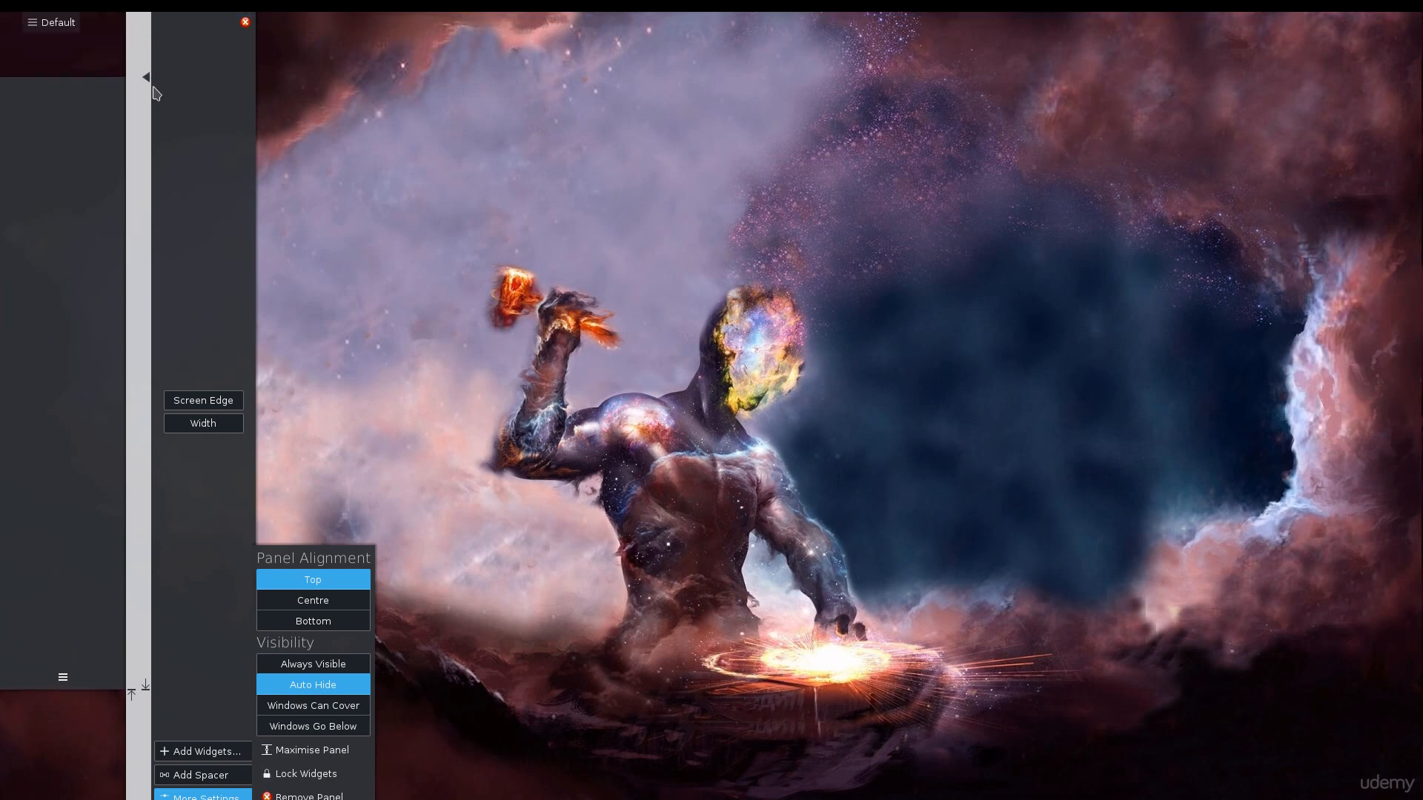
{"action": "left_click_drag", "start_coordinate": [210, 423], "coordinate": [168, 431]}
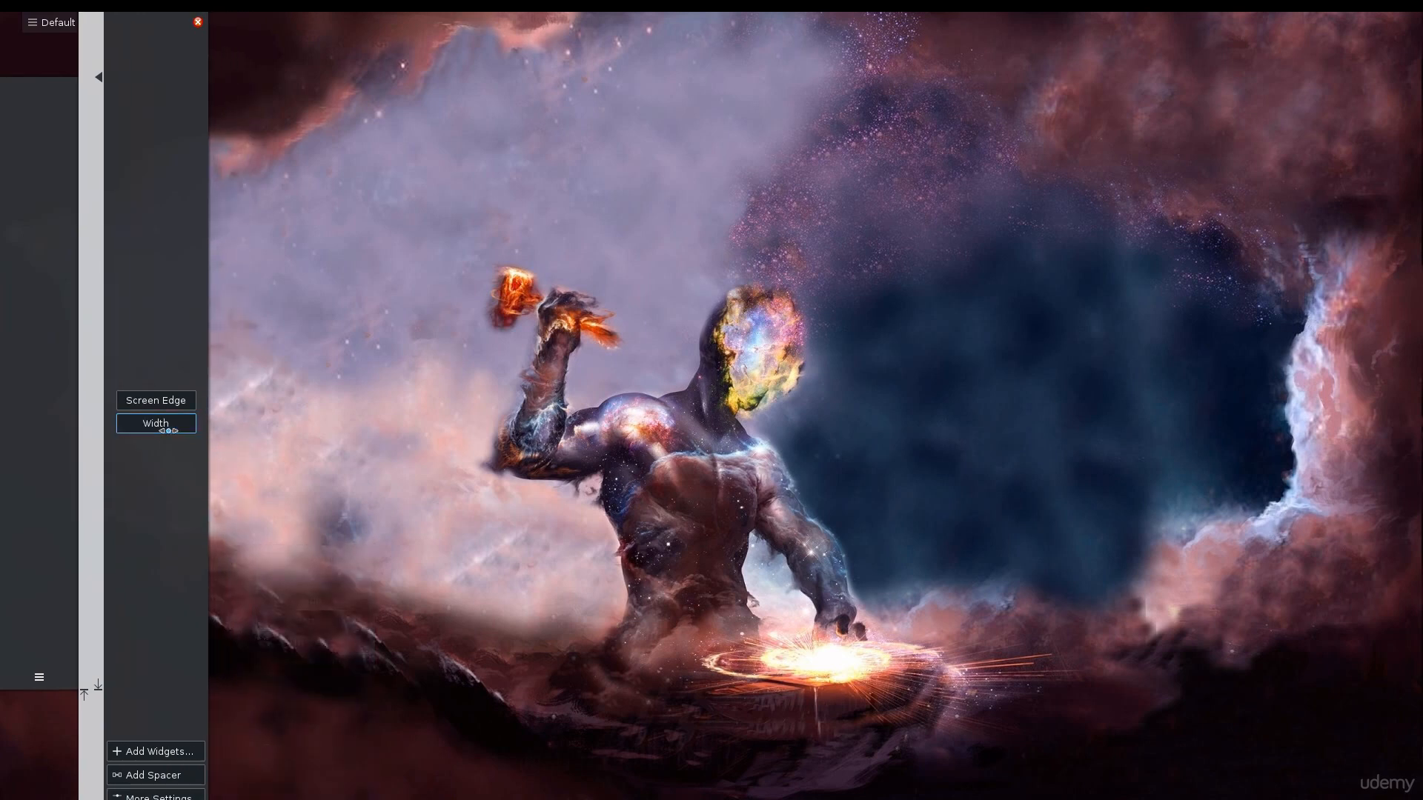
{"action": "left_click", "coordinate": [327, 423]}
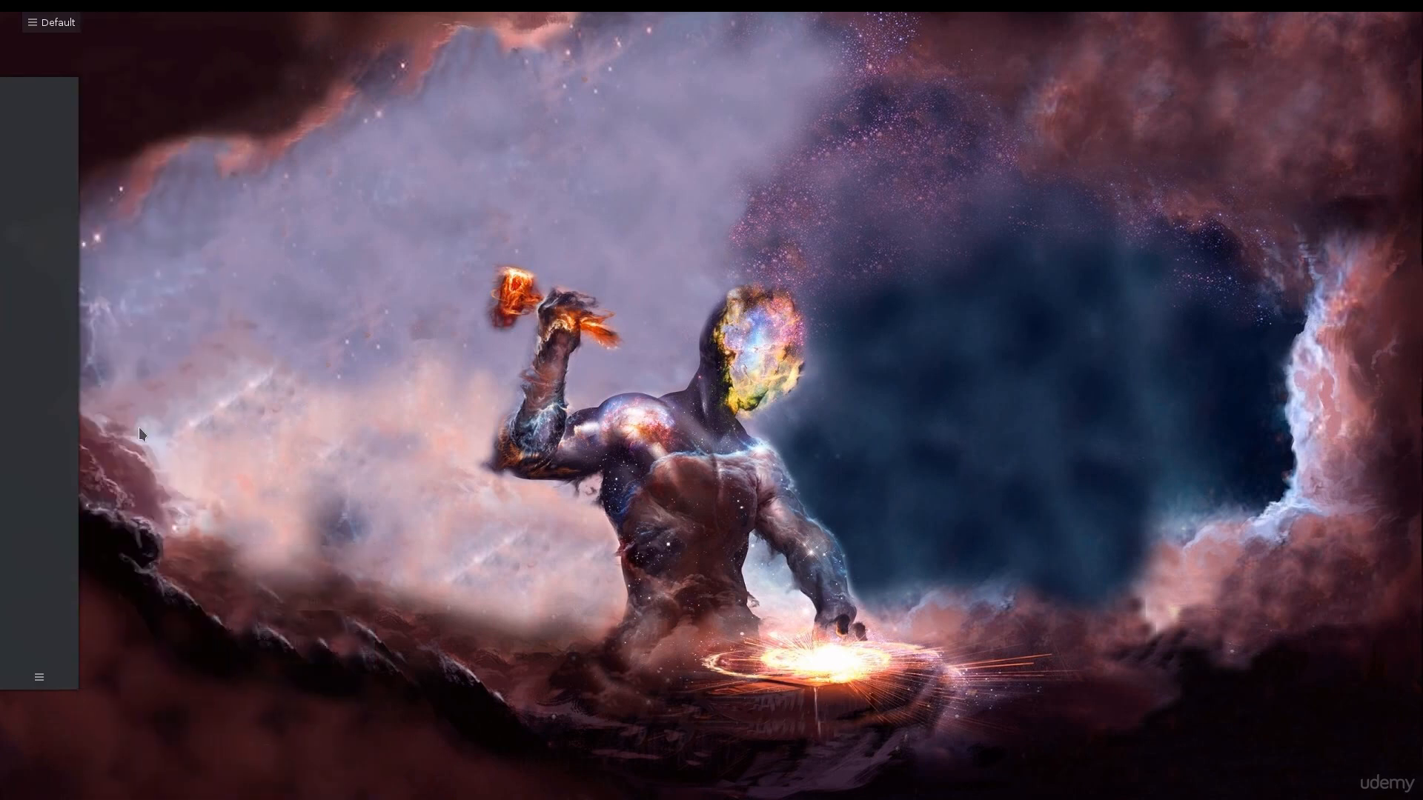
Check the side panel's alignment and visibility options
{"action": "left_click", "coordinate": [39, 677]}
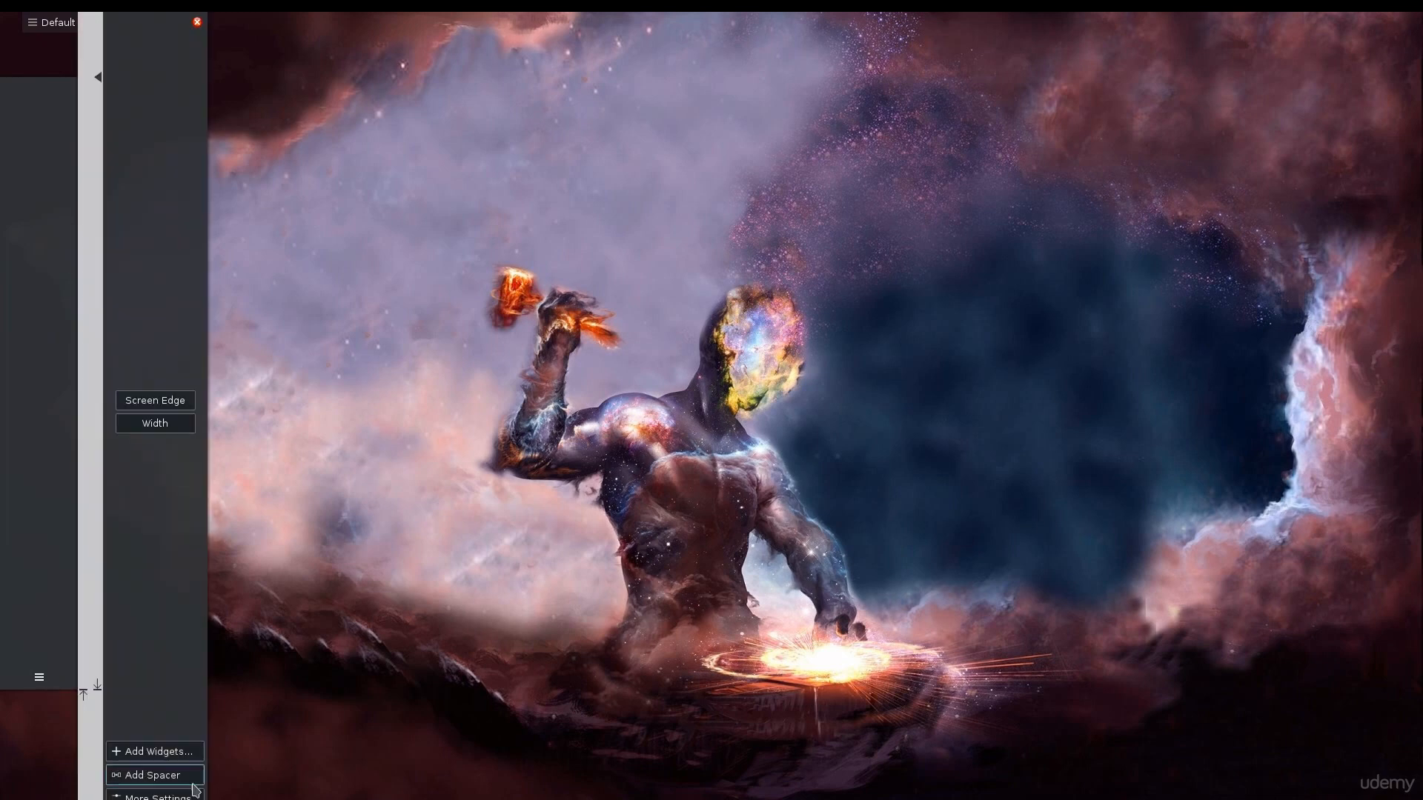
{"action": "left_click", "coordinate": [155, 796]}
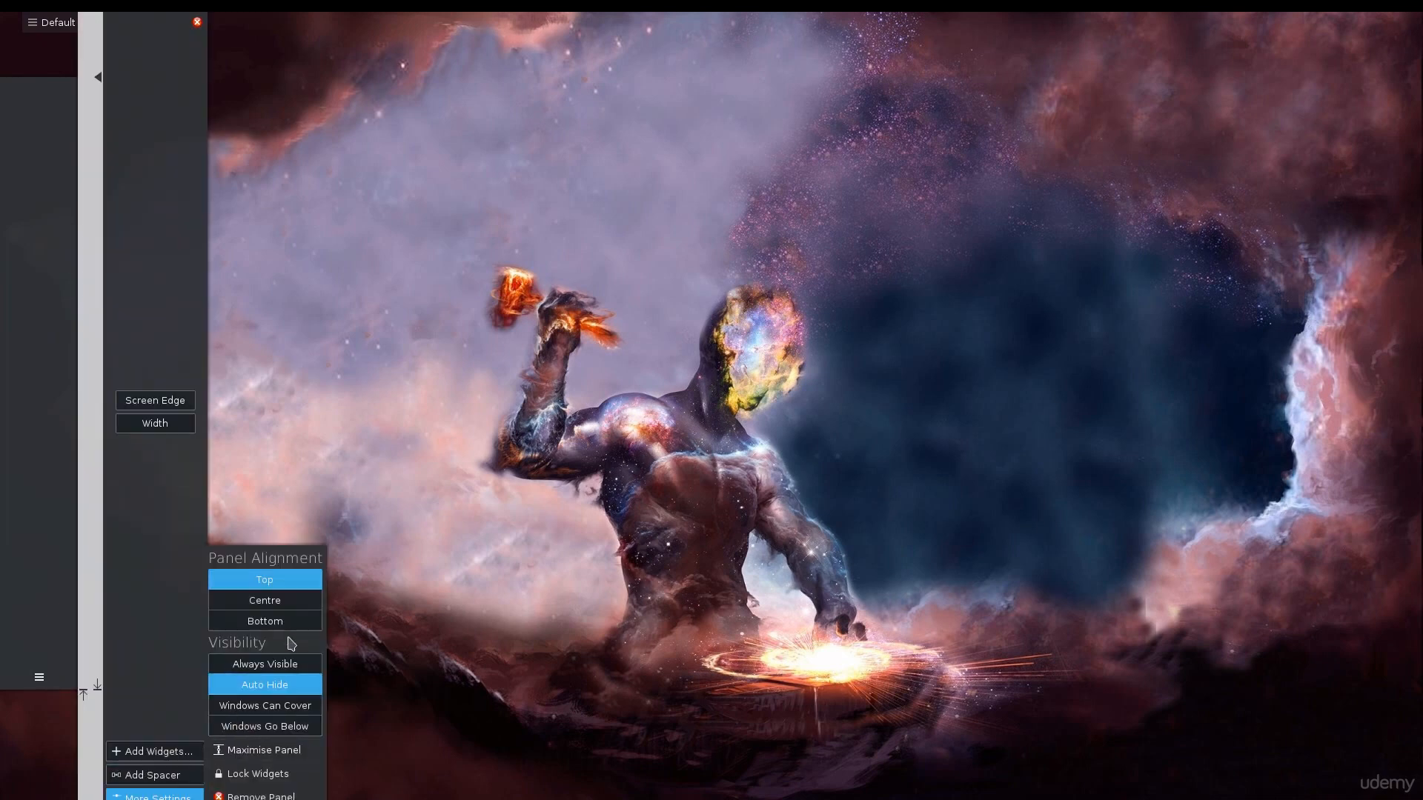
{"action": "left_click", "coordinate": [452, 407]}
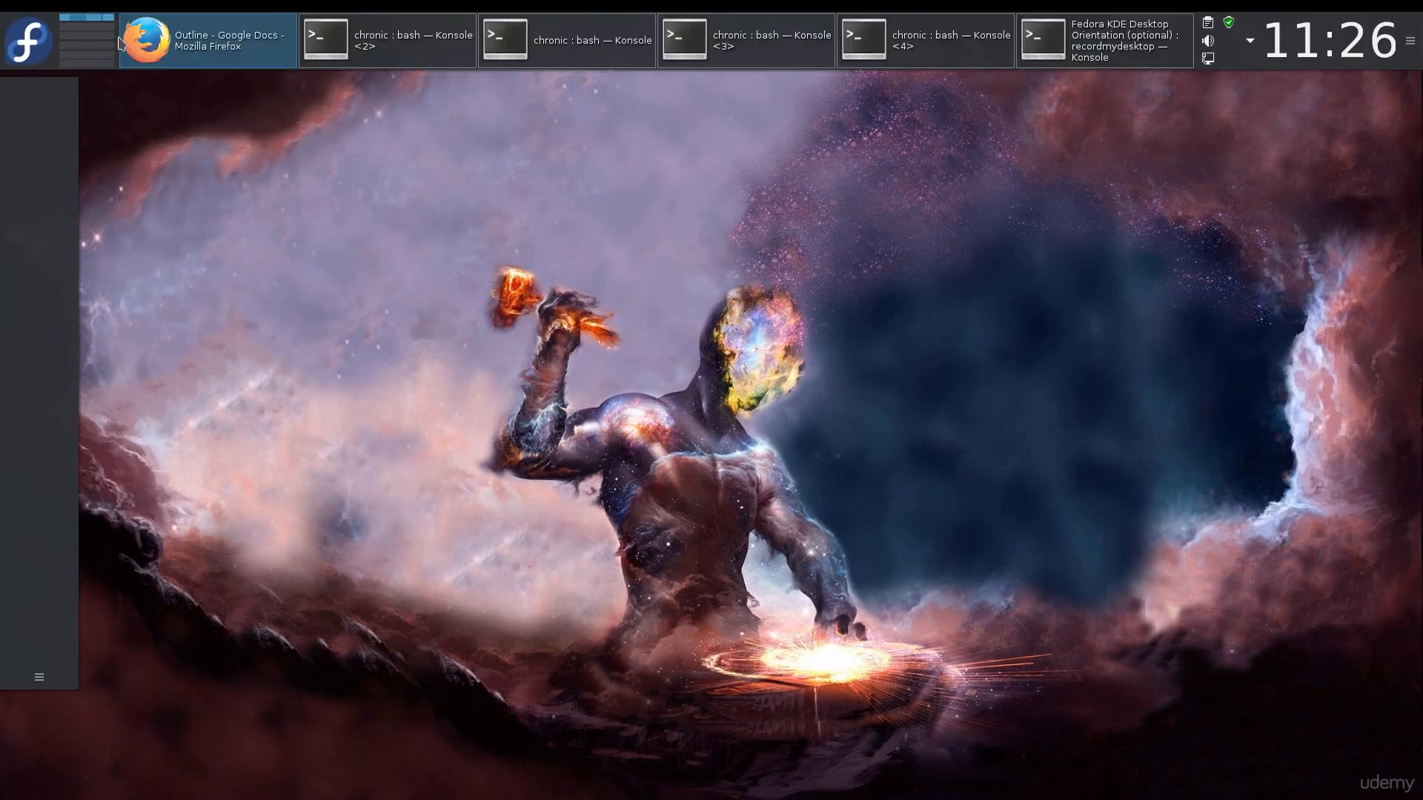
Add the Firefox web browser and System Settings from the launcher's favorites to the side panel
{"action": "left_click", "coordinate": [28, 40]}
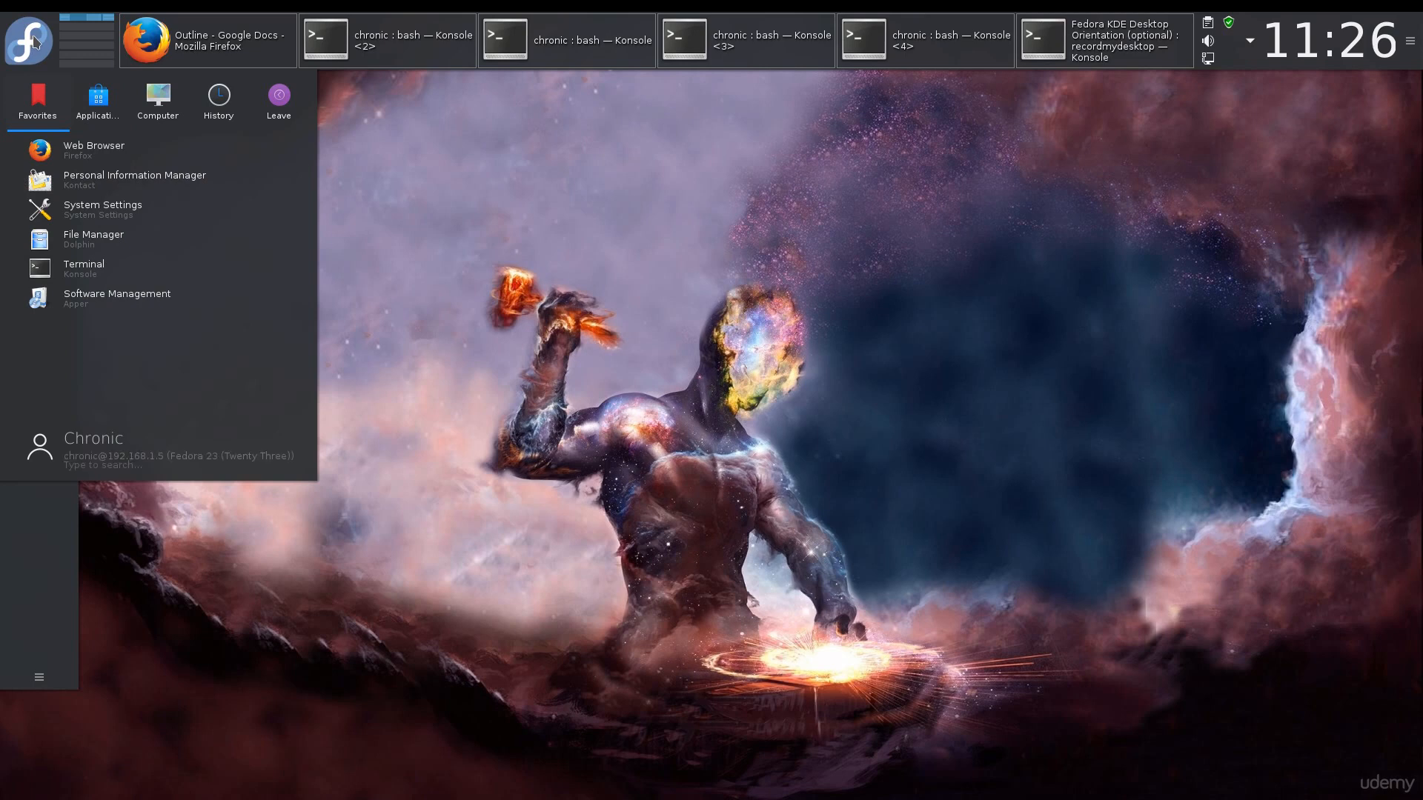
{"action": "left_click_drag", "start_coordinate": [89, 150], "coordinate": [41, 550]}
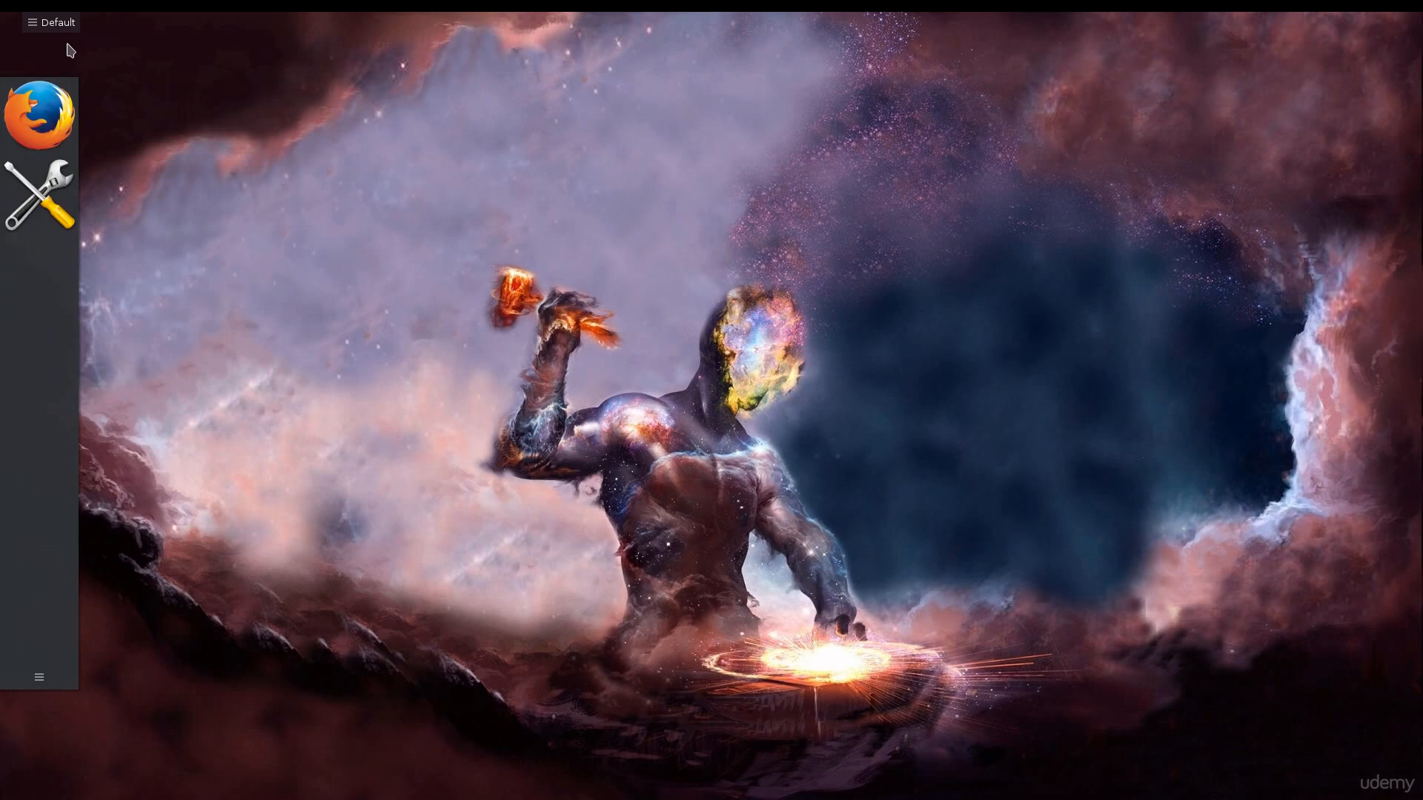
{"action": "left_click", "coordinate": [30, 679]}
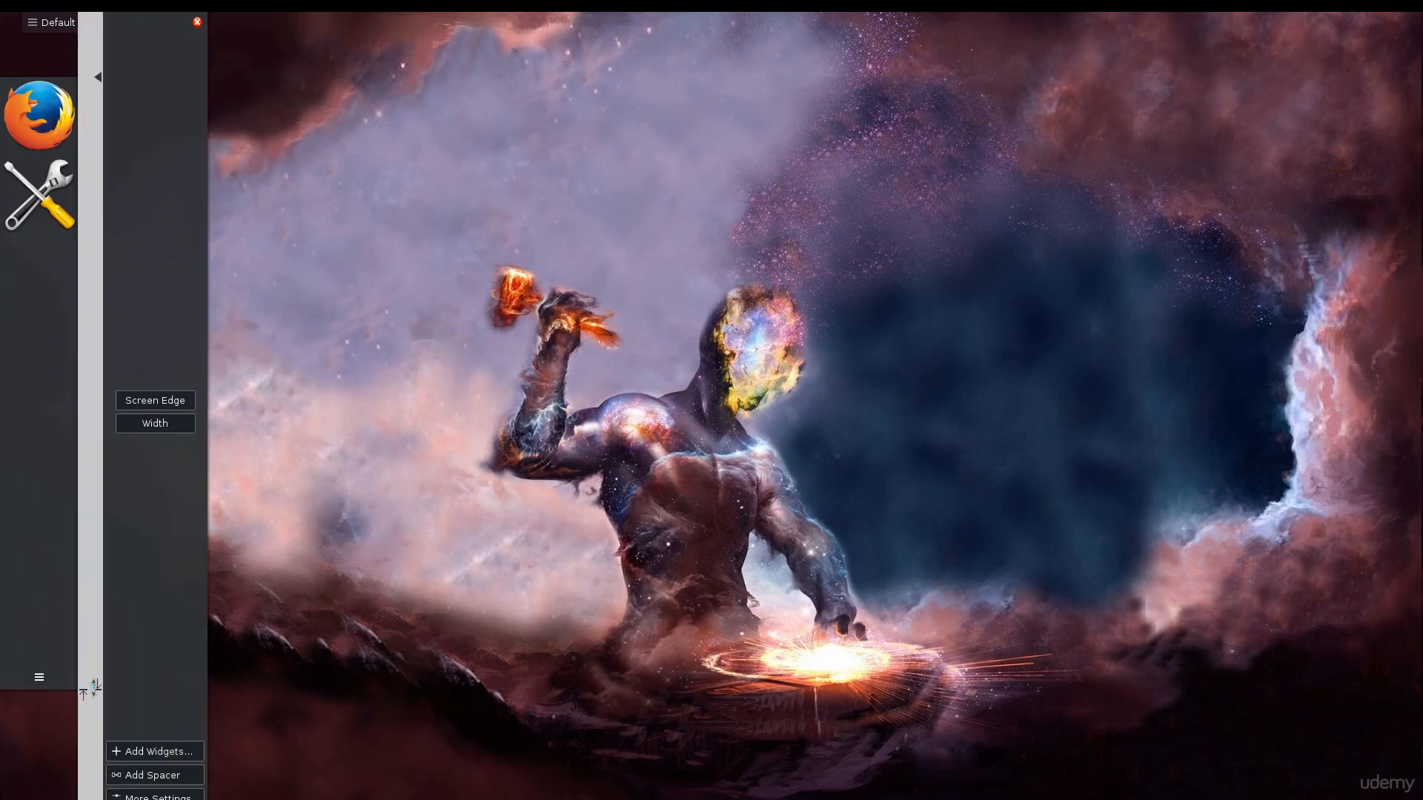
{"action": "left_click", "coordinate": [197, 22]}
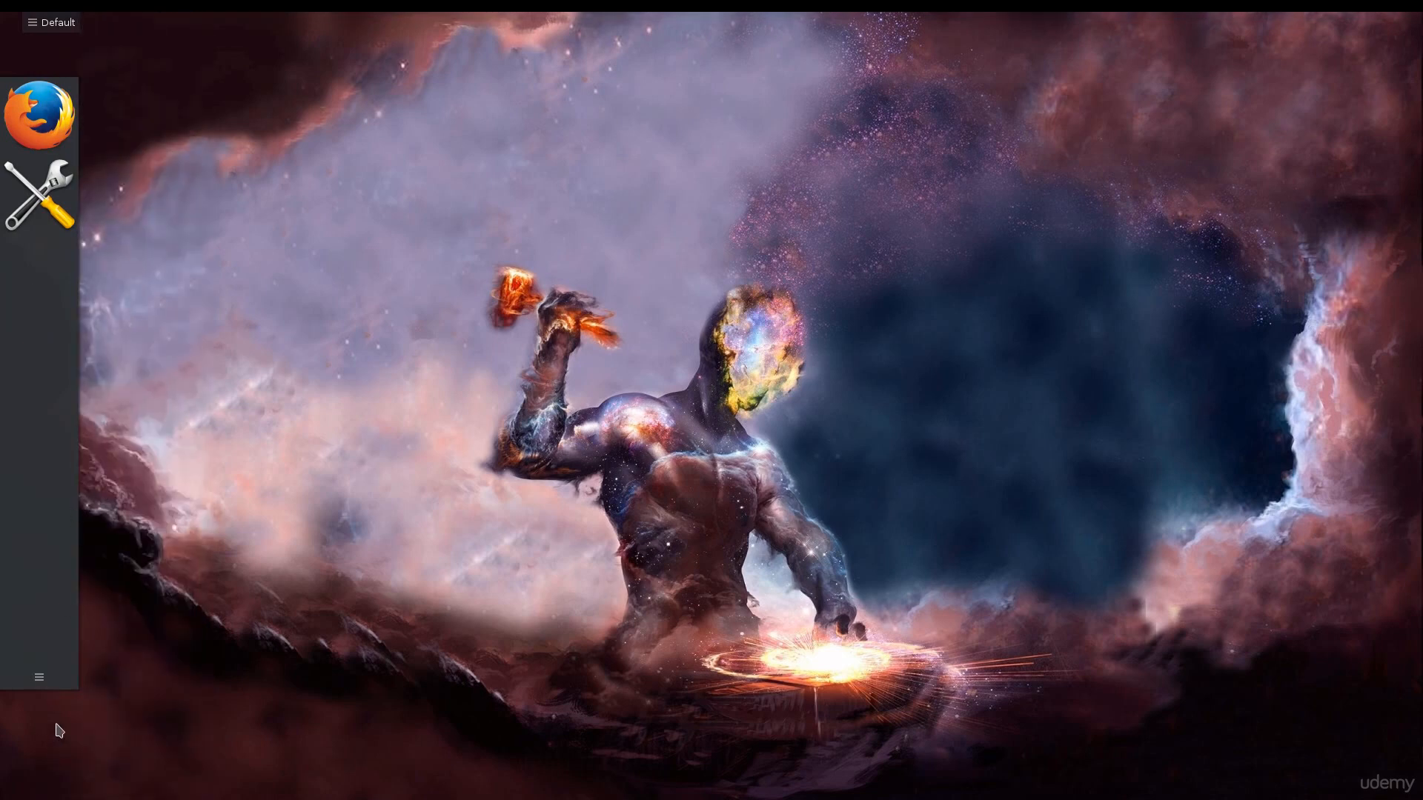
Remove the side panel that holds the Firefox and System Settings launchers
{"action": "left_click", "coordinate": [40, 678]}
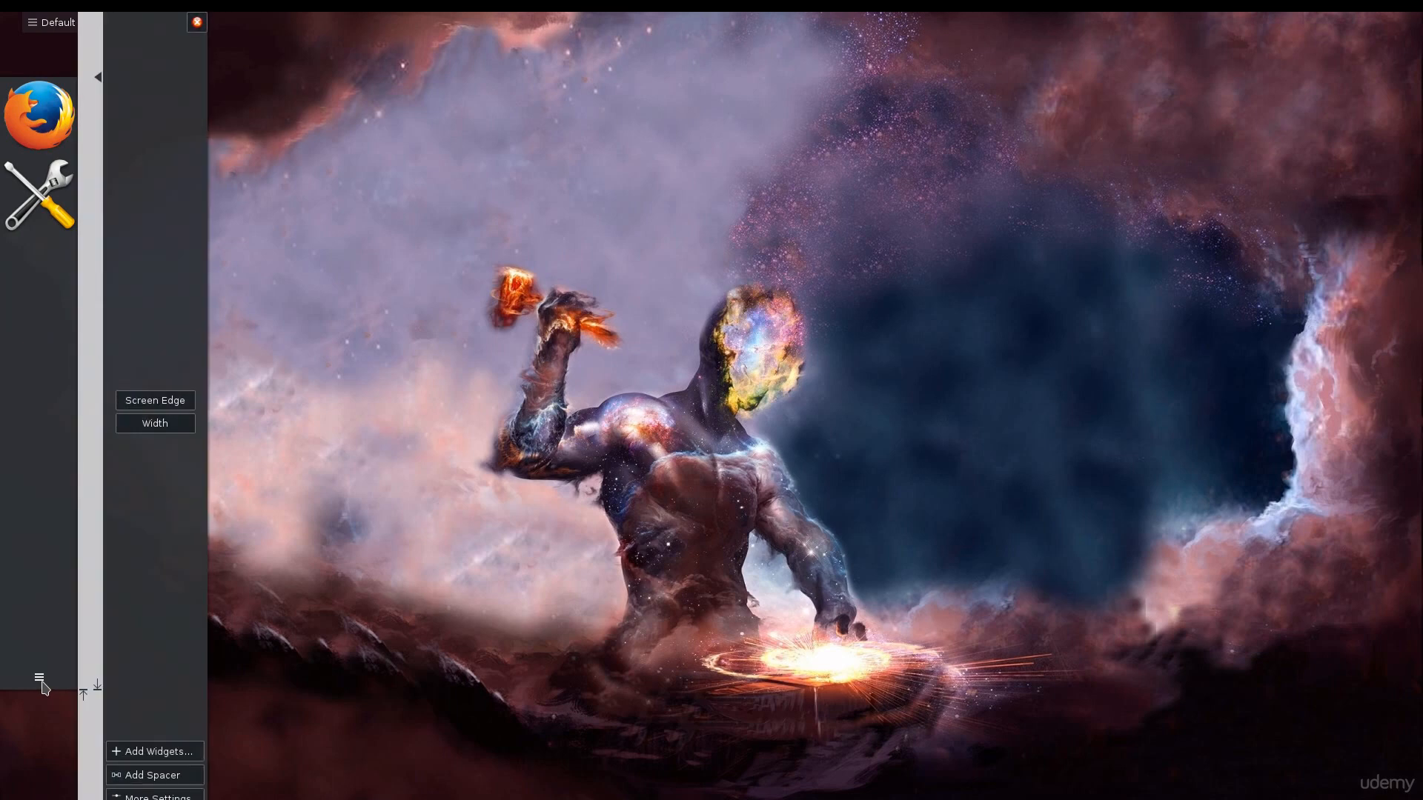
{"action": "left_click", "coordinate": [173, 796]}
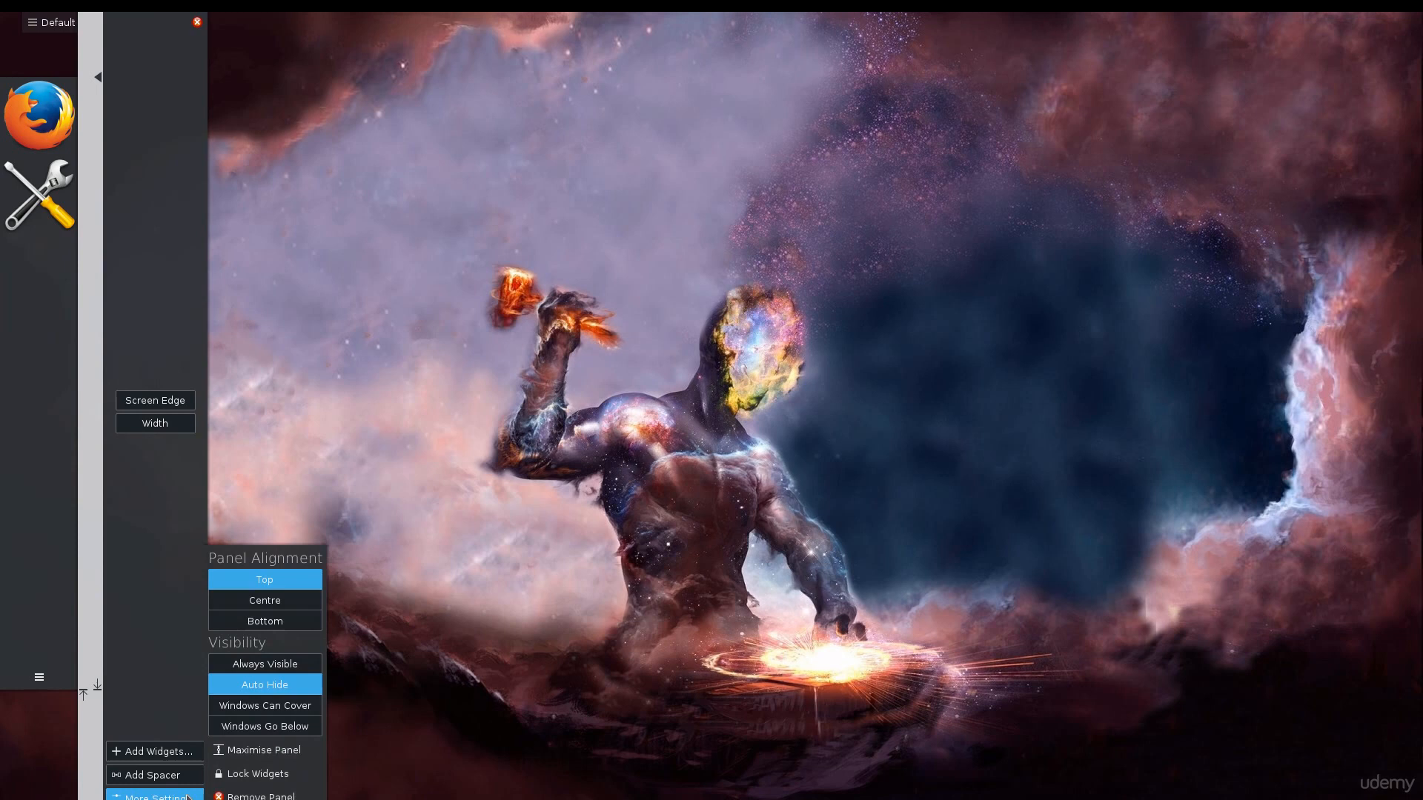
{"action": "left_click", "coordinate": [259, 796]}
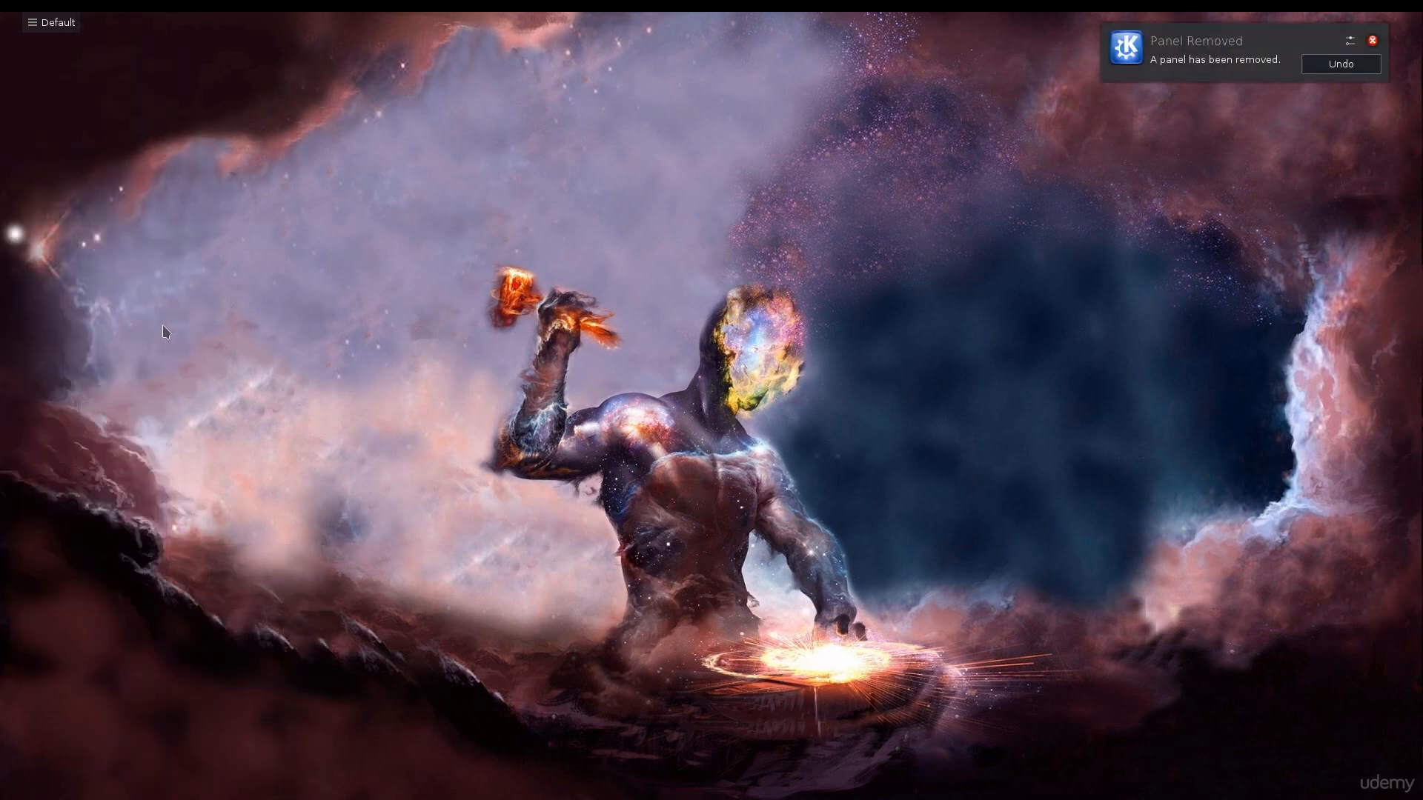
{"action": "left_click", "coordinate": [1341, 63]}
Examine the hidden system tray entries under Status & Notifications, including Battery and Brightness
{"action": "left_click", "coordinate": [1250, 40]}
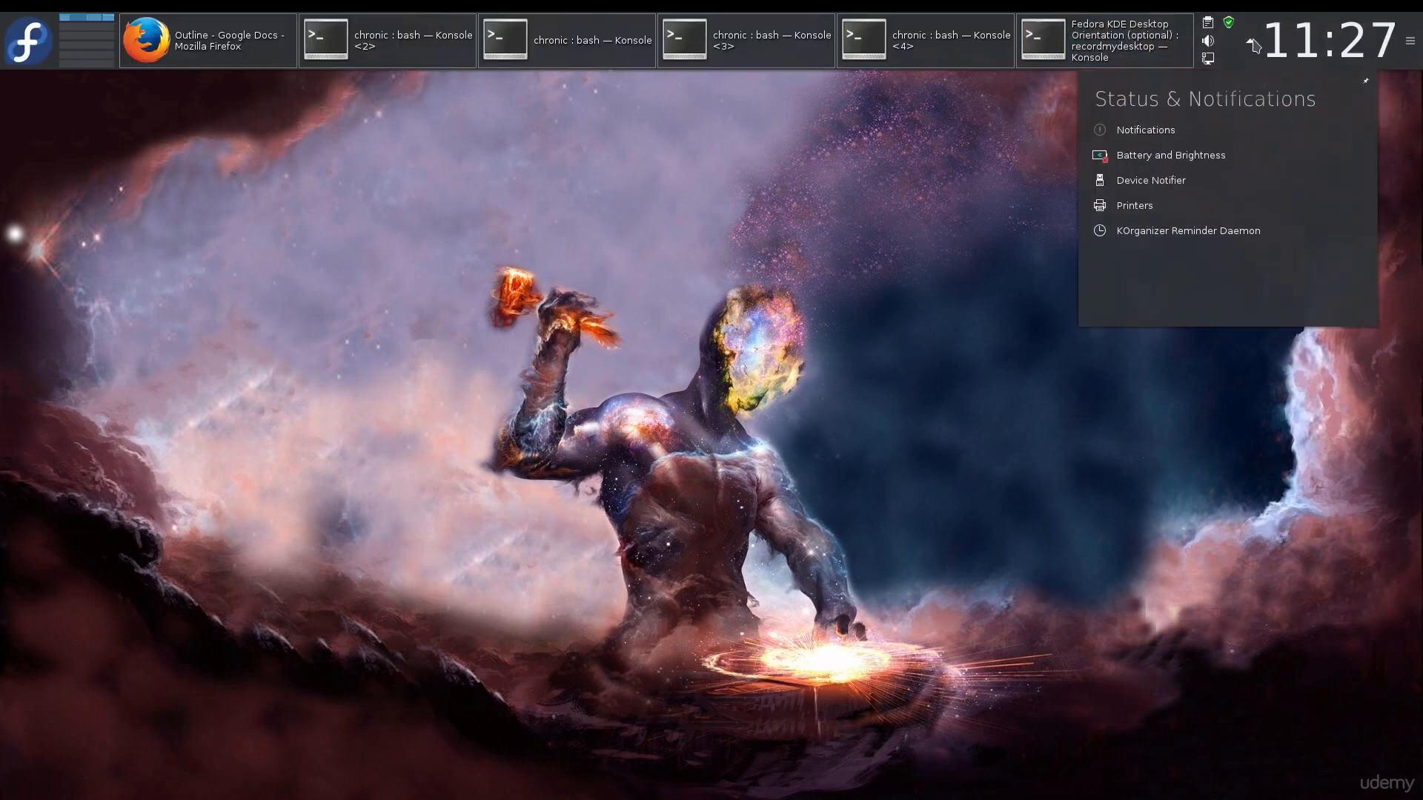
{"action": "mouse_move", "coordinate": [1201, 152]}
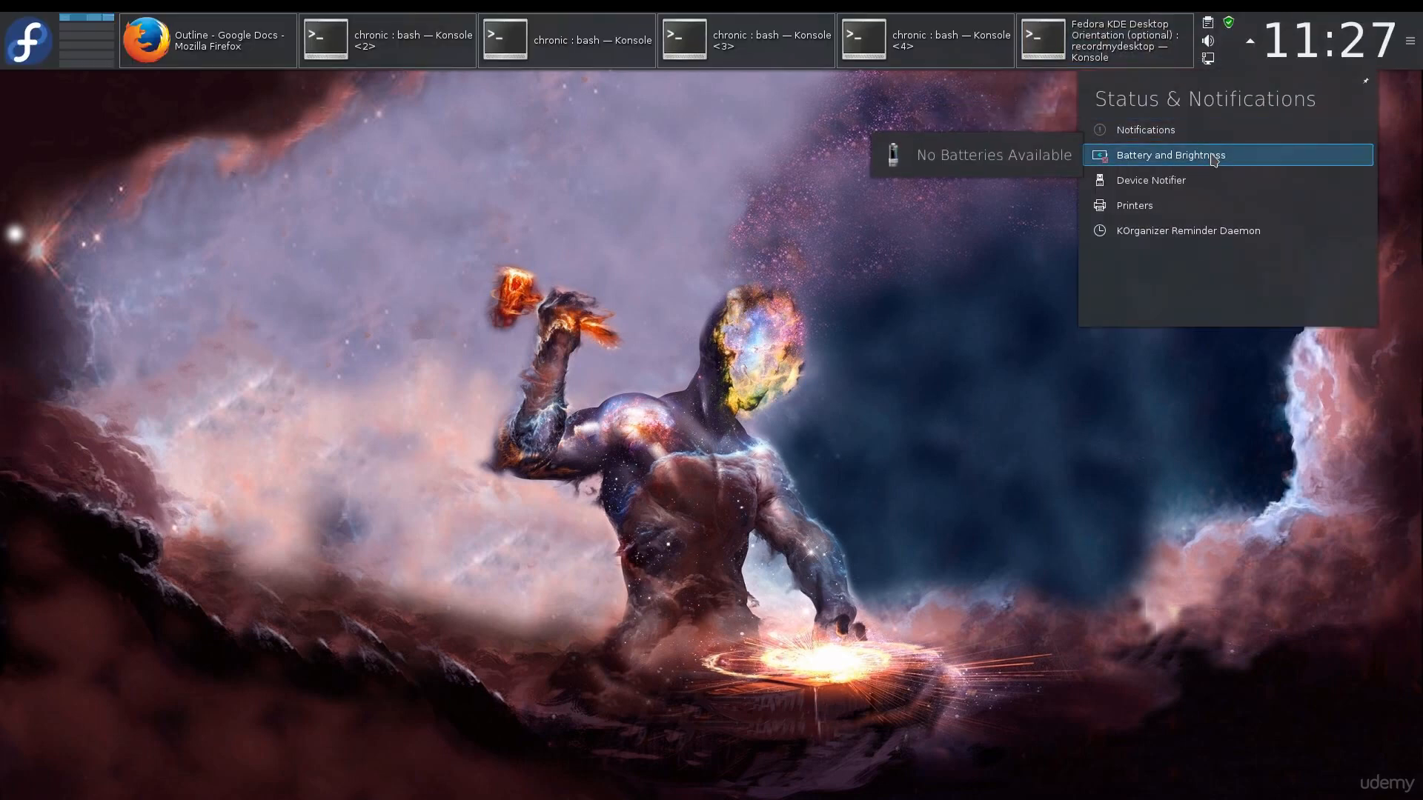
{"action": "mouse_move", "coordinate": [1212, 180]}
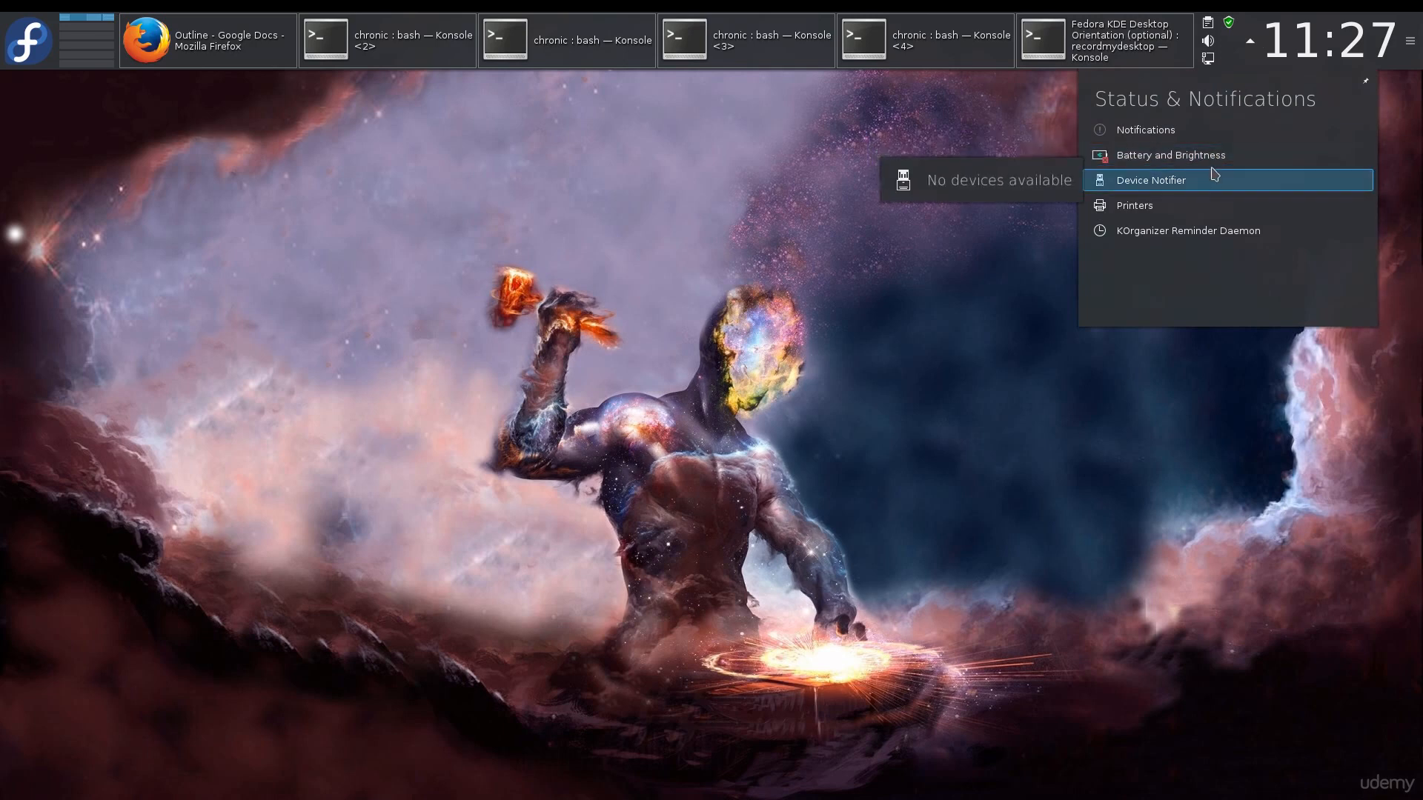
Check the active network connections from the system tray and close the overview
{"action": "left_click", "coordinate": [1207, 59]}
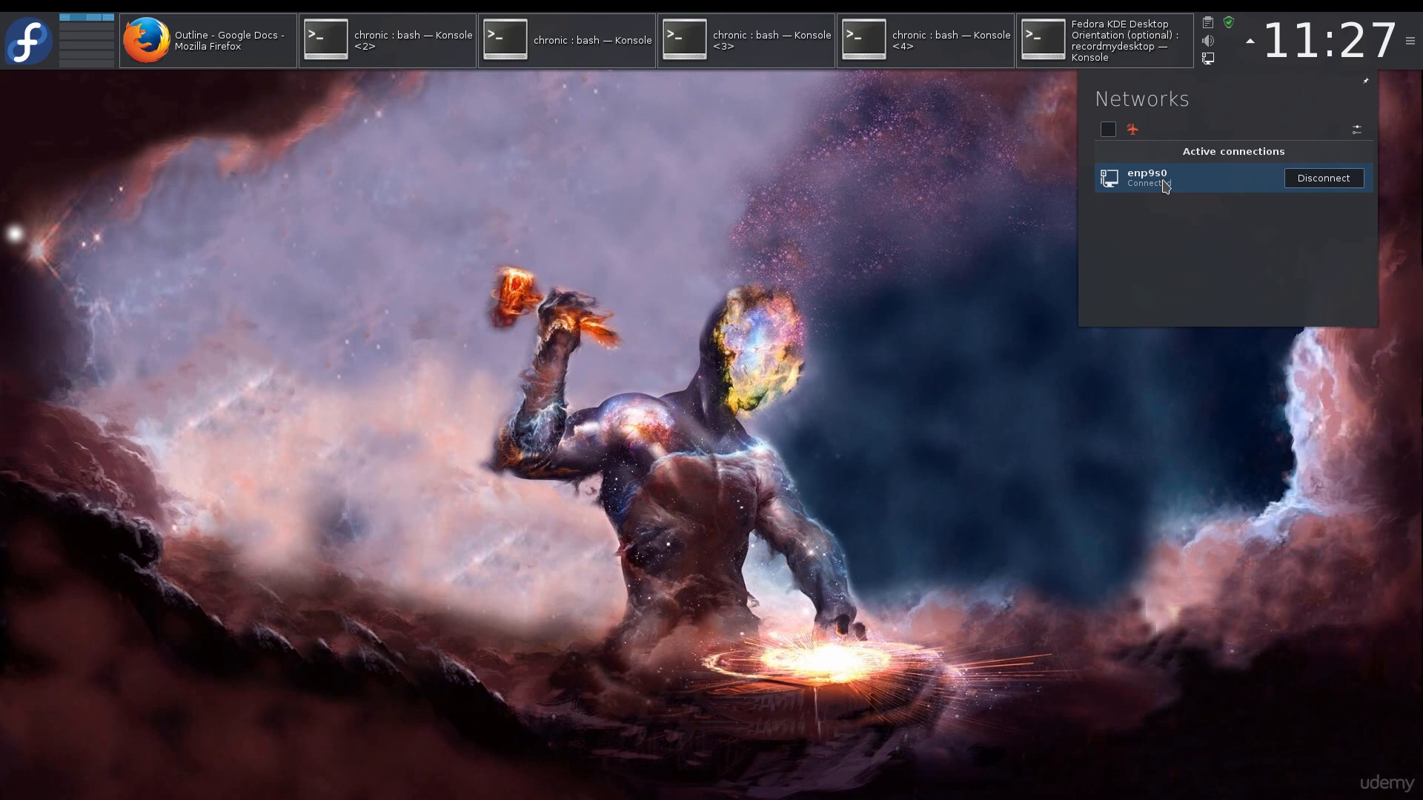
{"action": "left_click", "coordinate": [755, 189]}
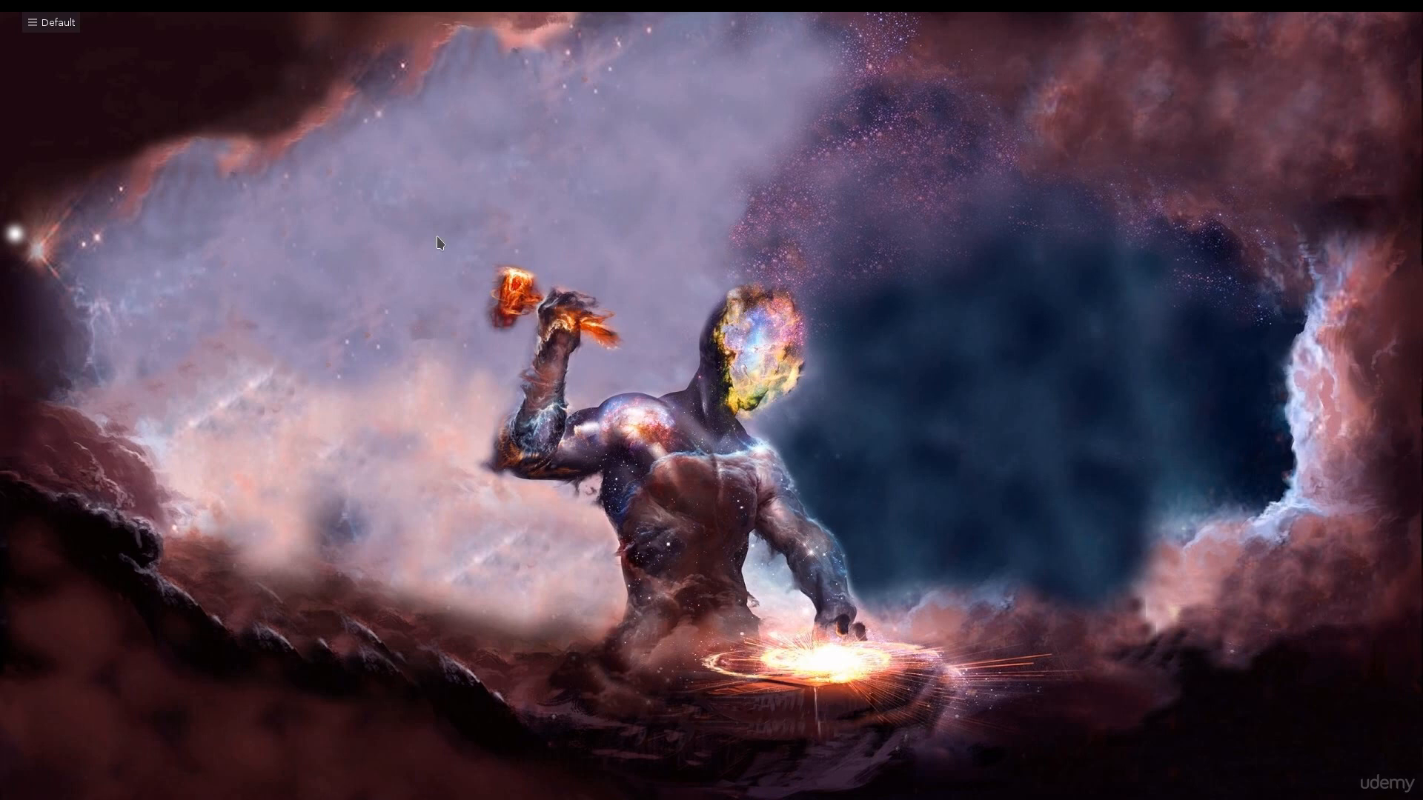
Open System Settings from the launcher's favorites and move its window onto this screen
{"action": "mouse_move", "coordinate": [62, 12]}
{"action": "left_click", "coordinate": [32, 61]}
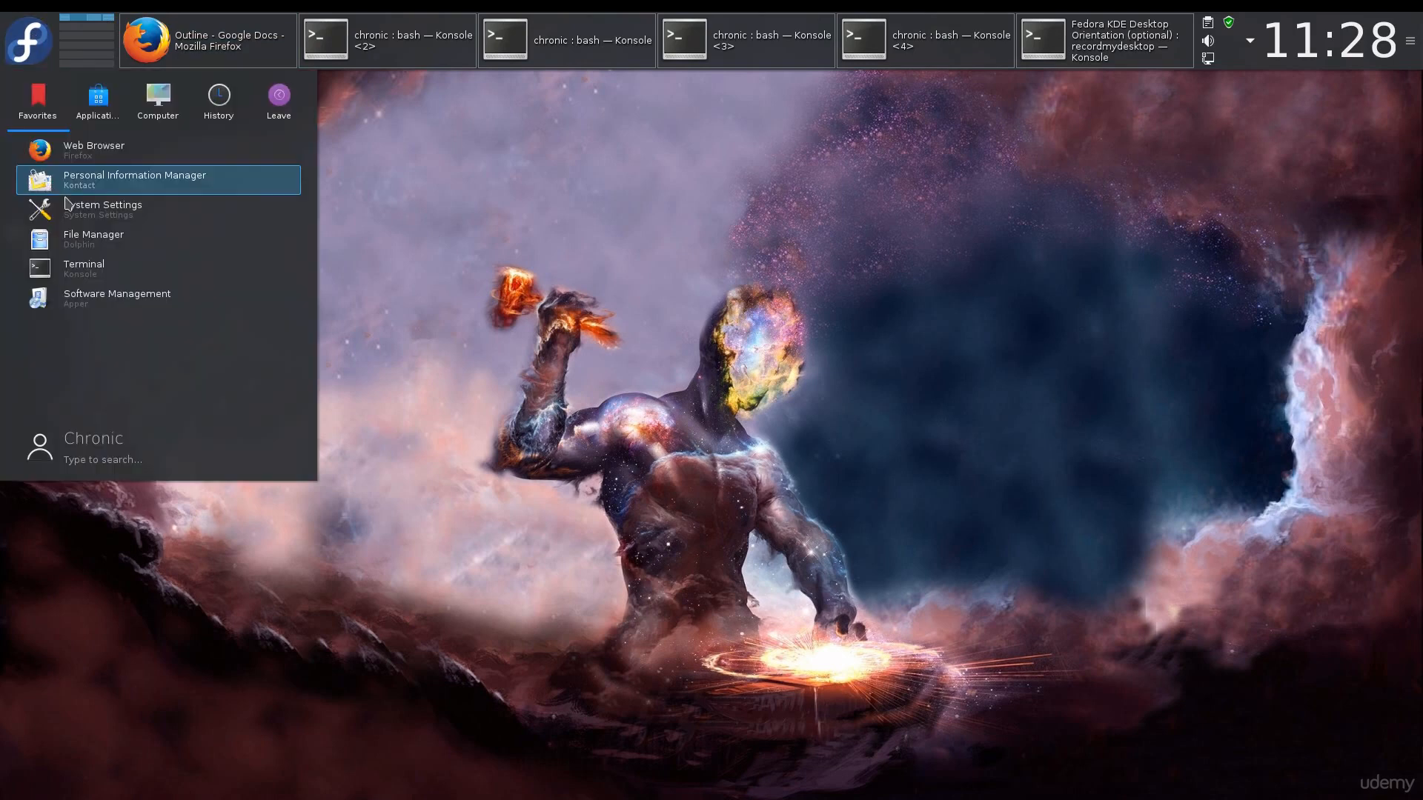
{"action": "left_click", "coordinate": [93, 210]}
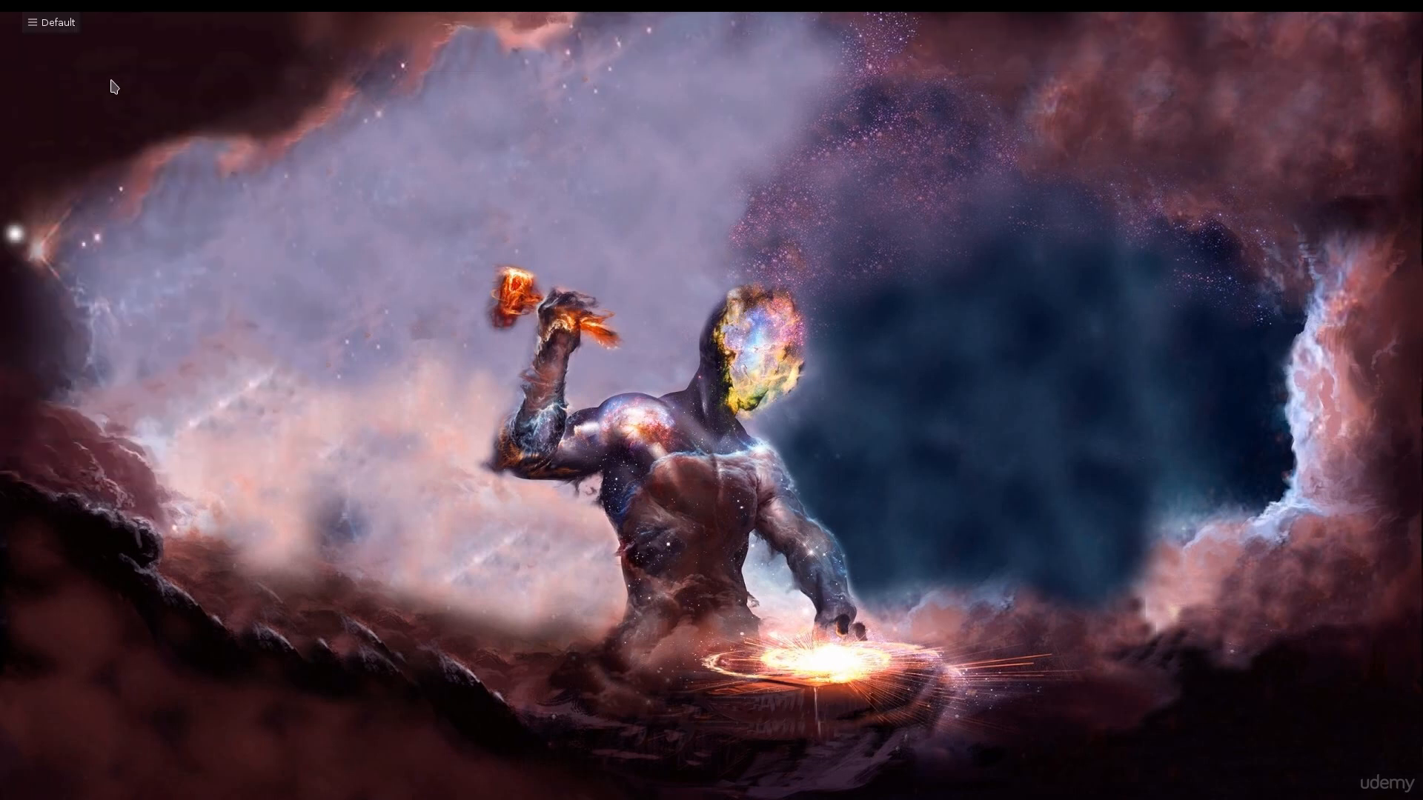
{"action": "left_click_drag", "start_coordinate": [1384, 53], "coordinate": [703, 31]}
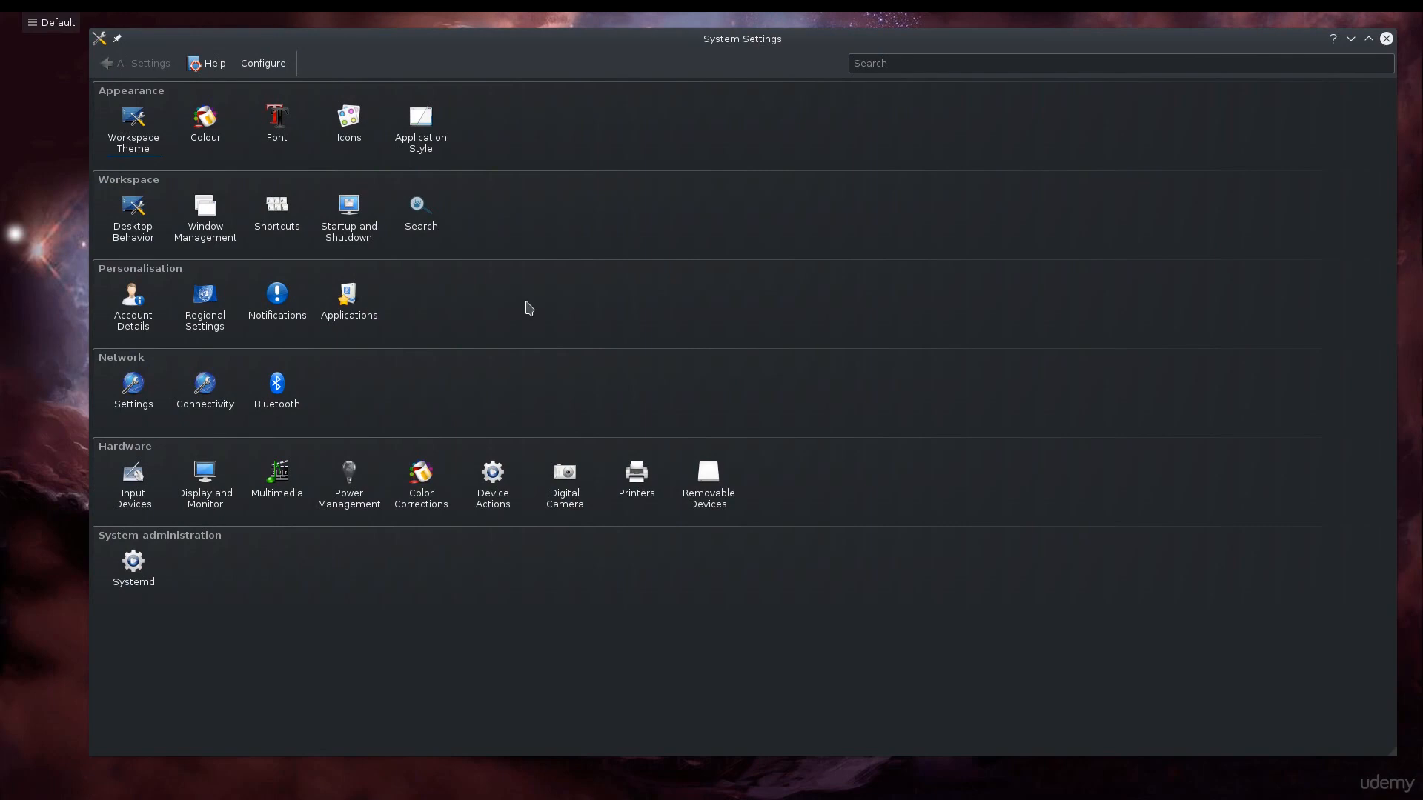
Review the Display and Monitor configuration and the Look And Feel themes under Workspace Theme
{"action": "left_click", "coordinate": [223, 481]}
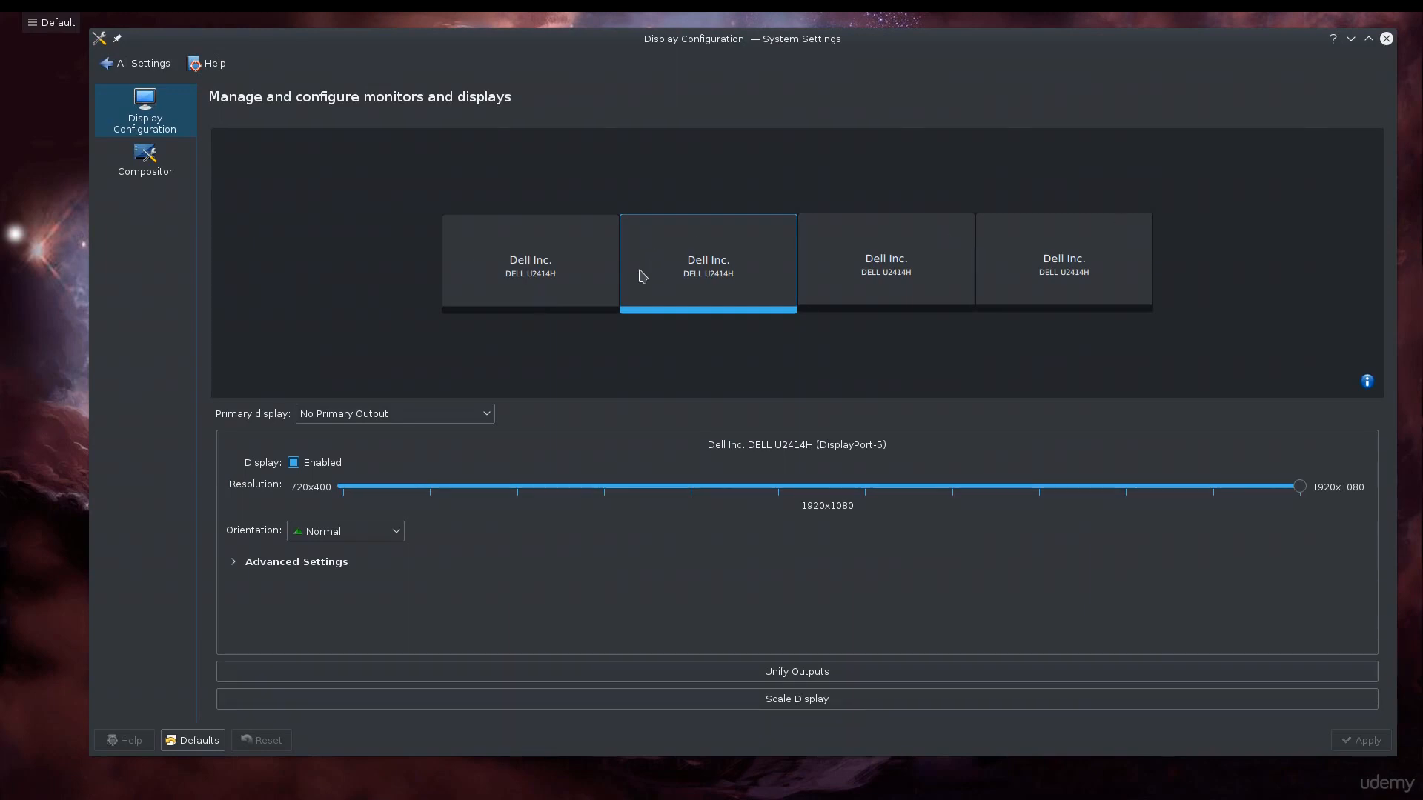
{"action": "left_click", "coordinate": [148, 72]}
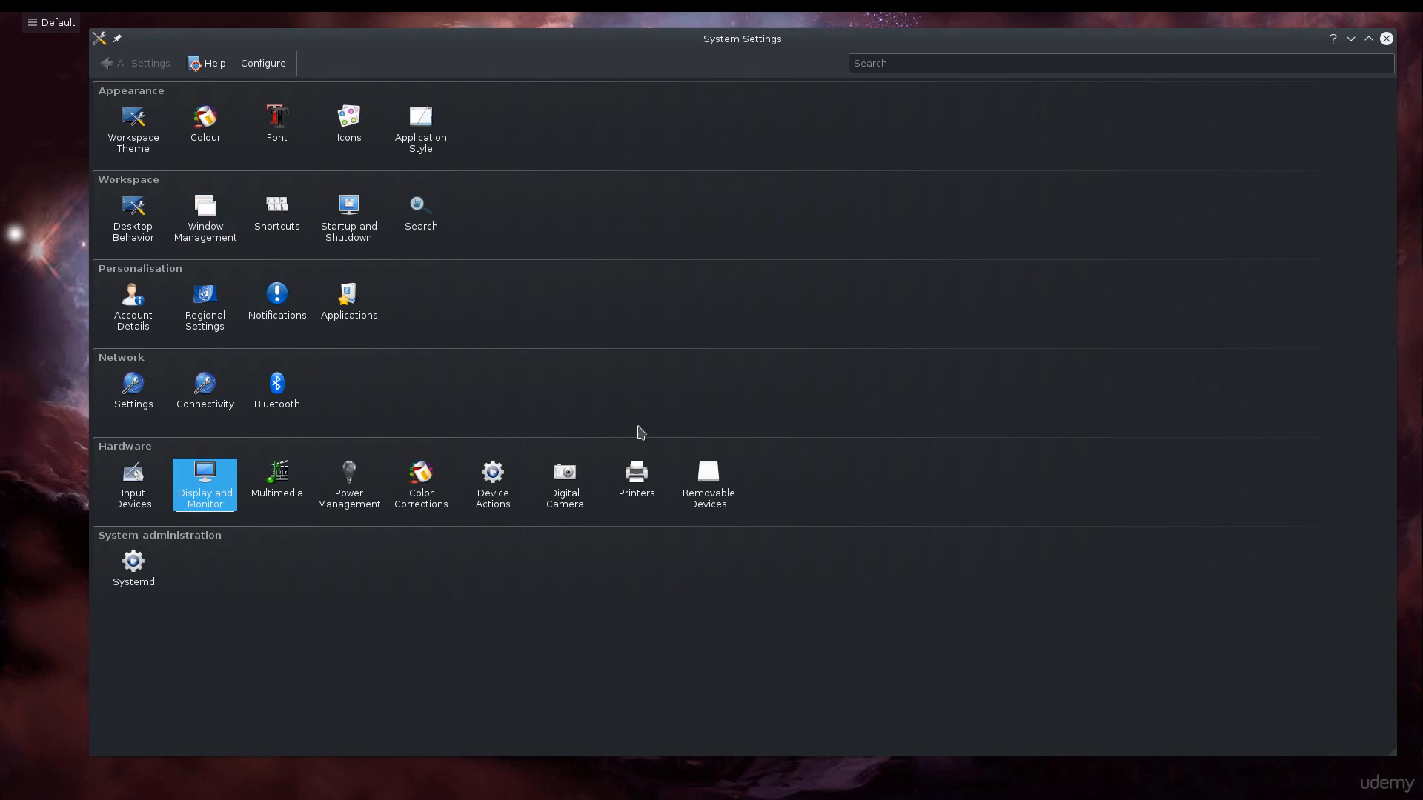
{"action": "left_click", "coordinate": [154, 151]}
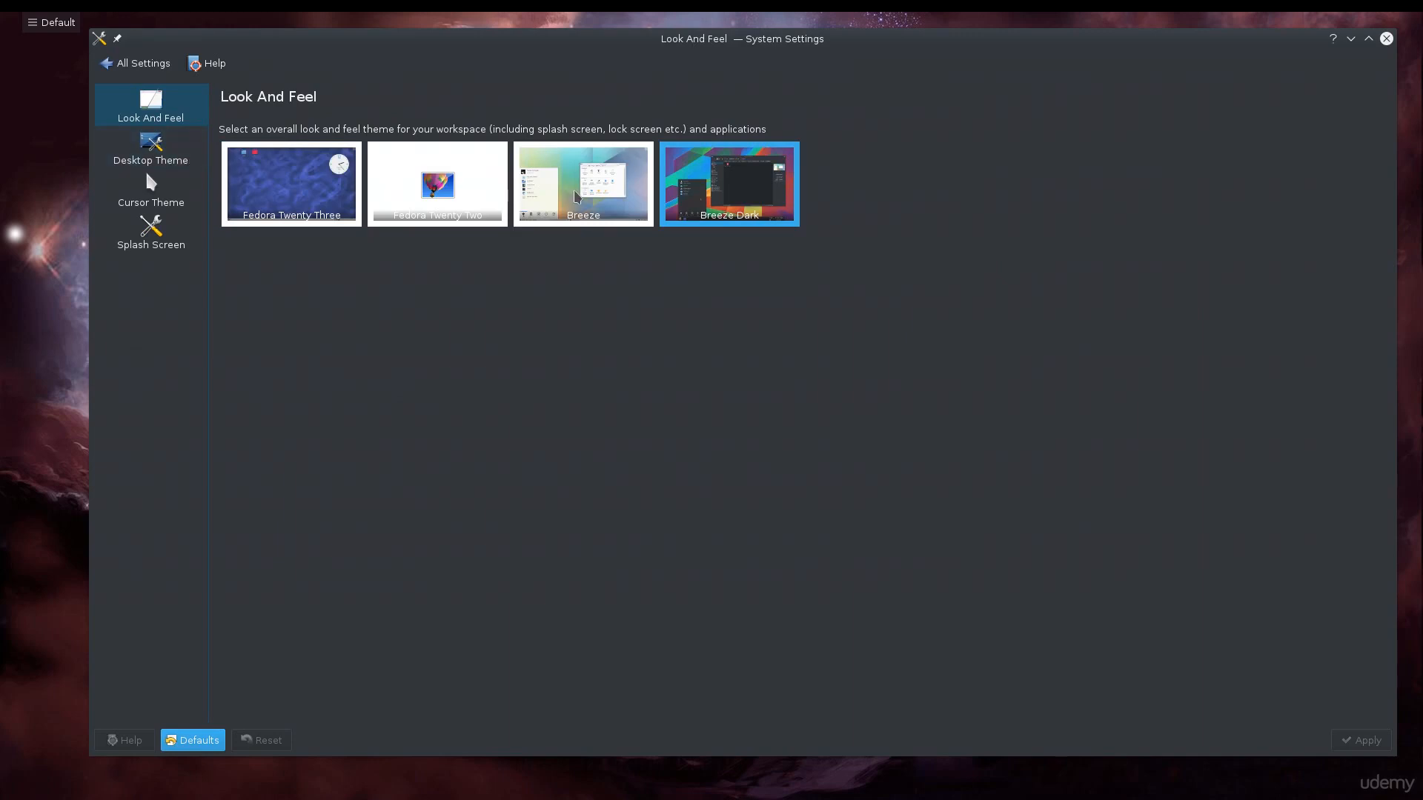
Apply the Breeze Light desktop theme
{"action": "left_click", "coordinate": [171, 145]}
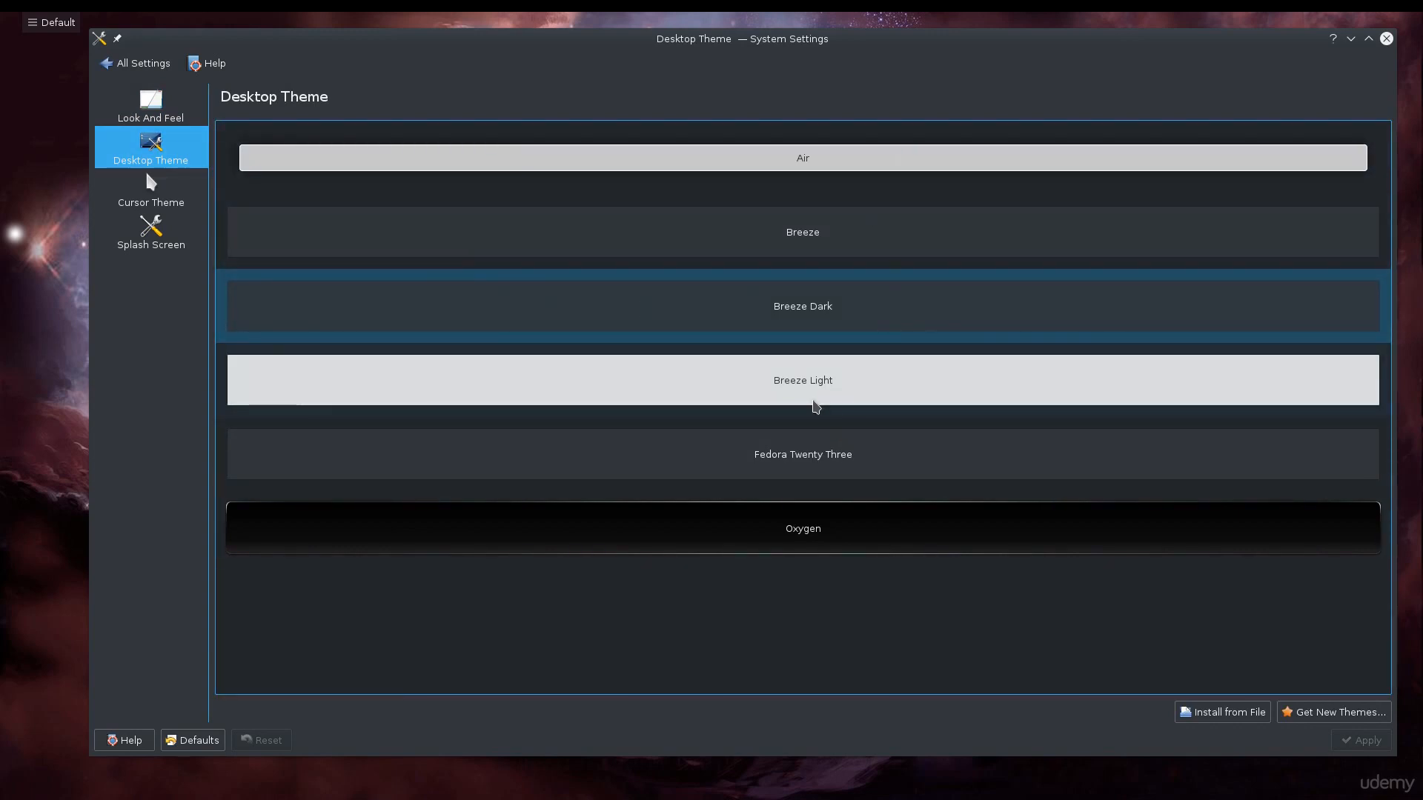
{"action": "left_click", "coordinate": [899, 371]}
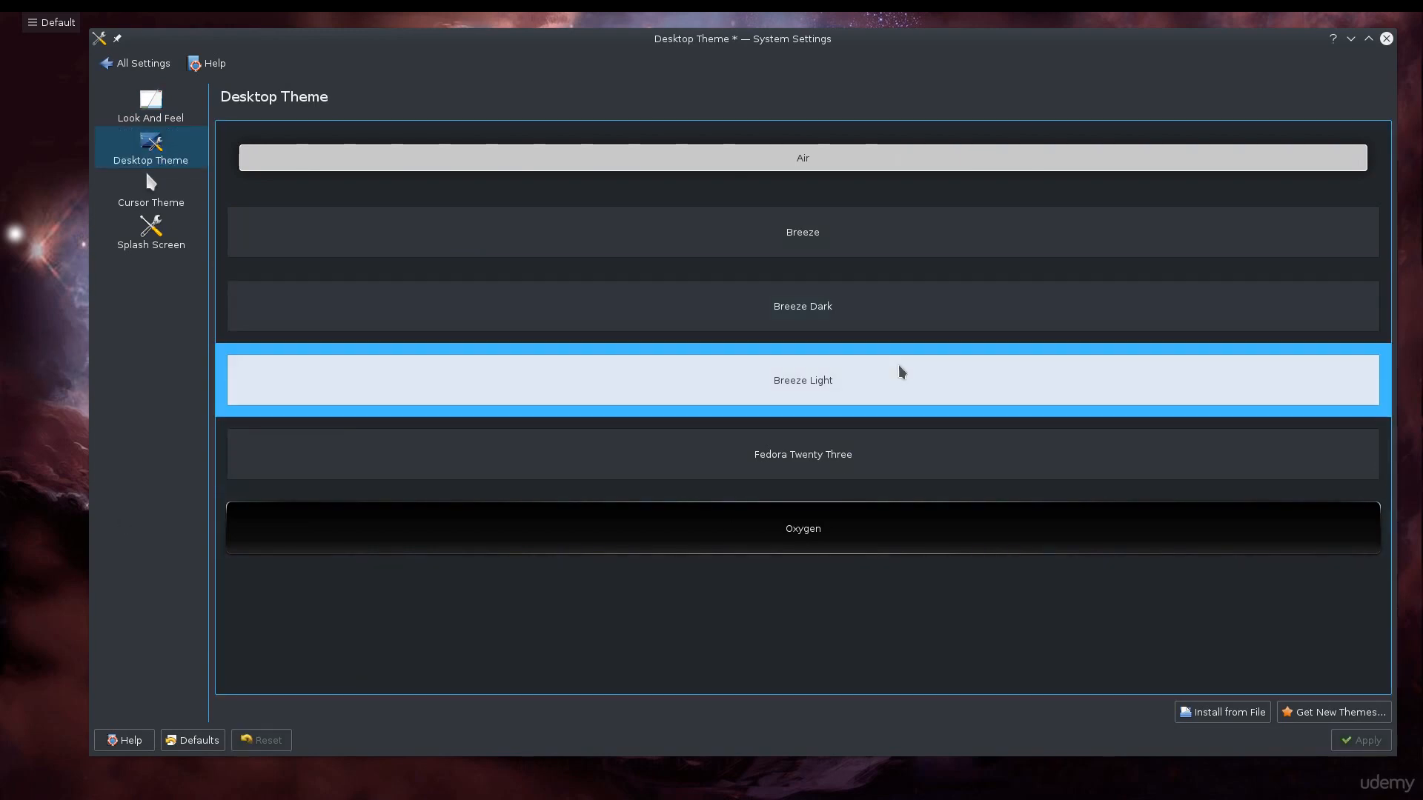
{"action": "left_click", "coordinate": [1363, 741]}
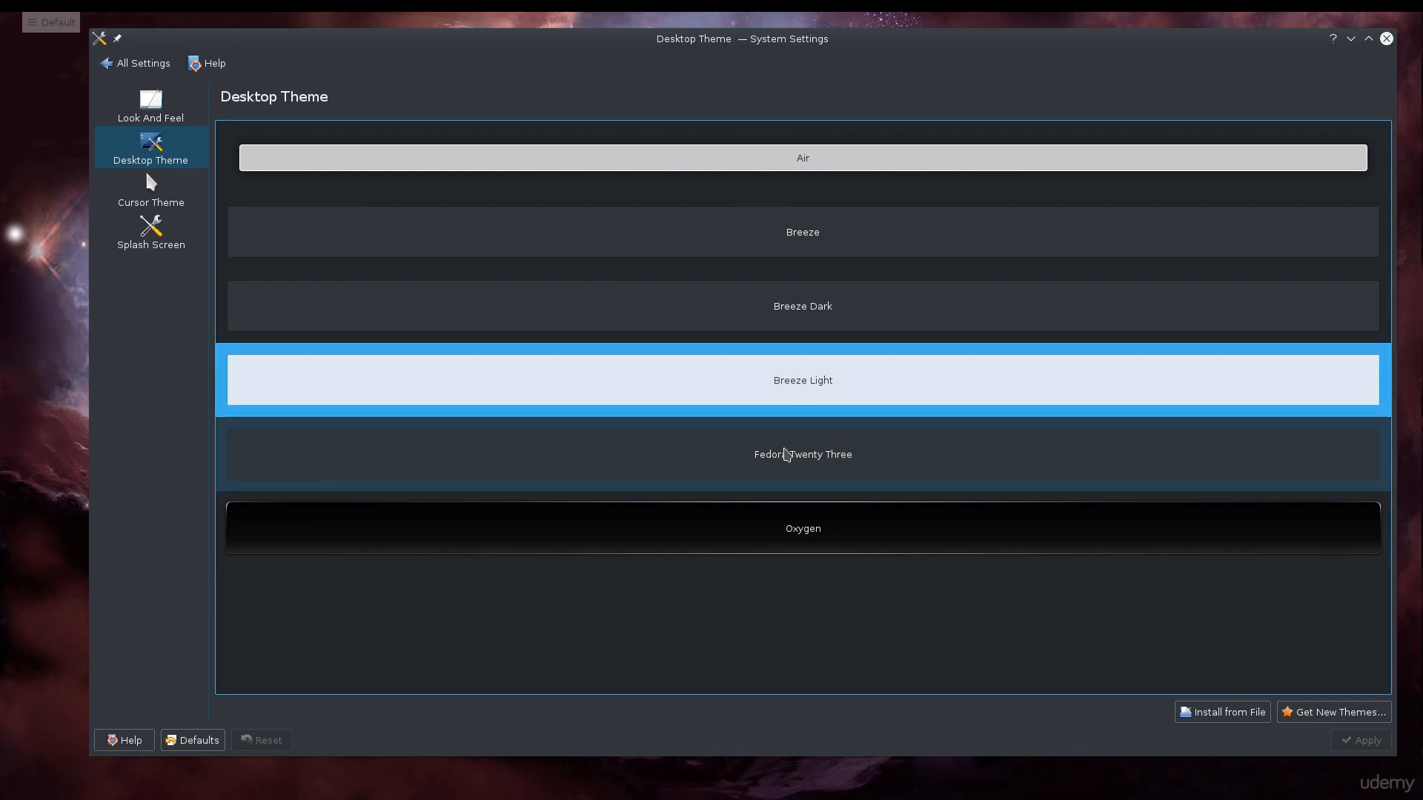
Apply the Oxygen desktop theme and check how it looks on the auto-hidden panel
{"action": "left_click", "coordinate": [789, 519]}
{"action": "left_click", "coordinate": [1362, 741]}
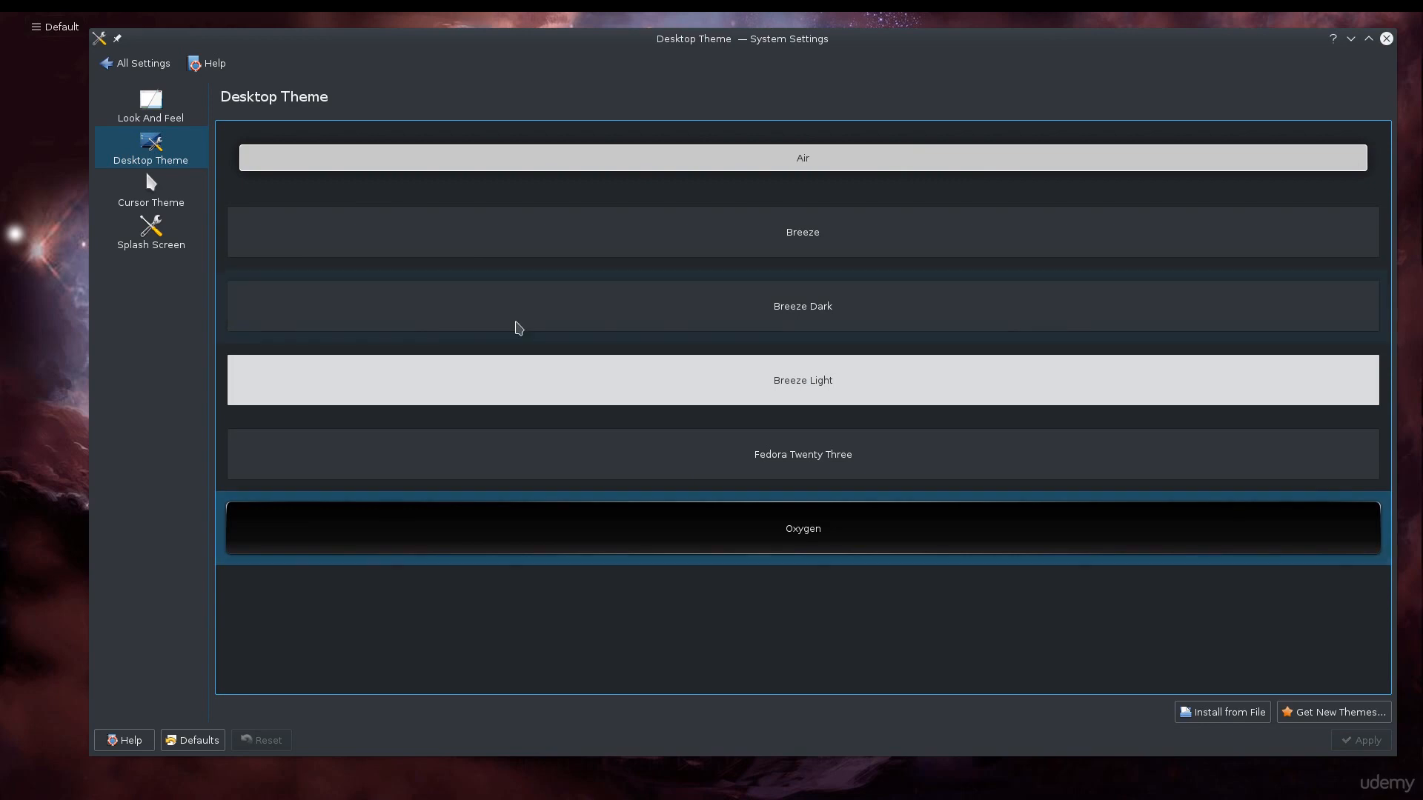
{"action": "mouse_move", "coordinate": [575, 17]}
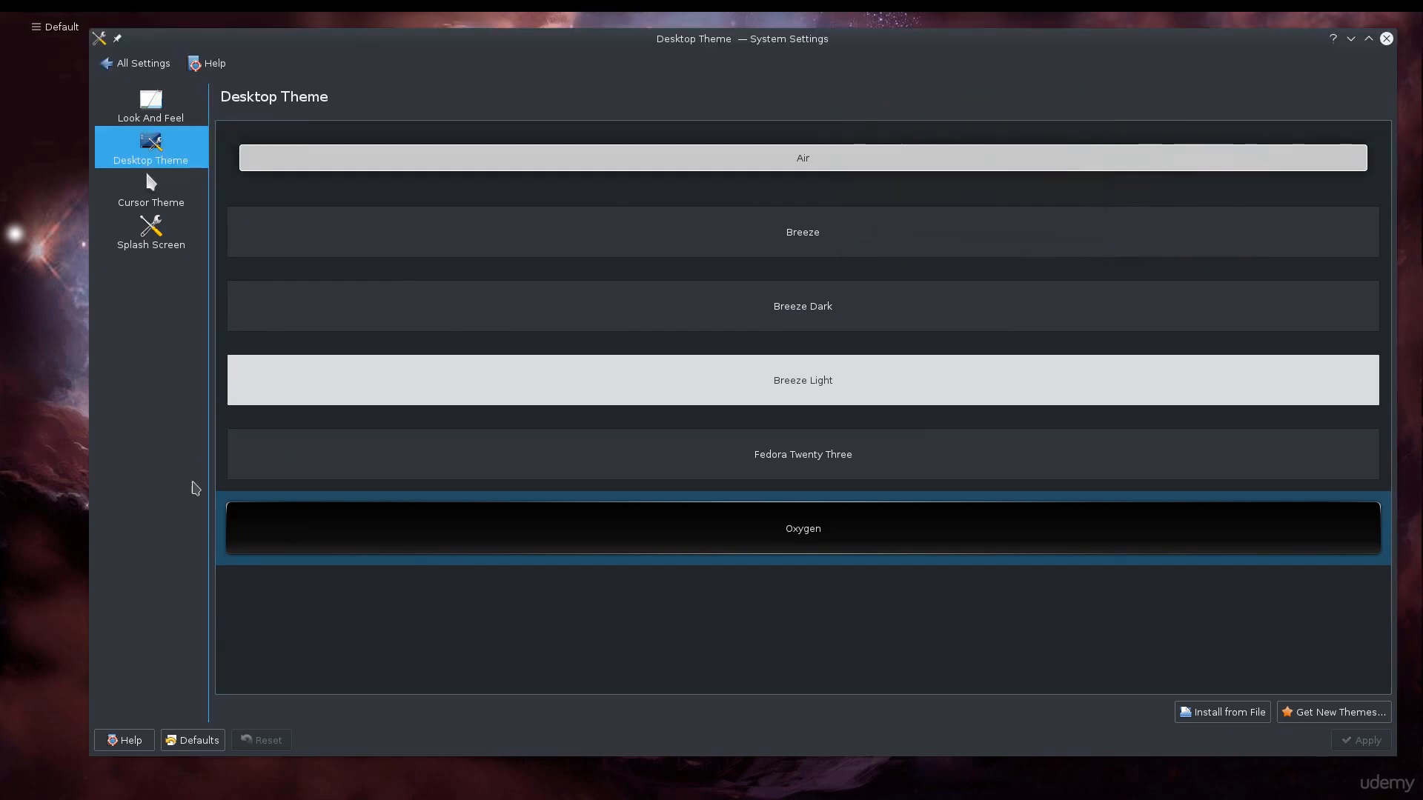
Review the available cursor themes and splash screen themes, and return to the settings overview
{"action": "left_click", "coordinate": [164, 206]}
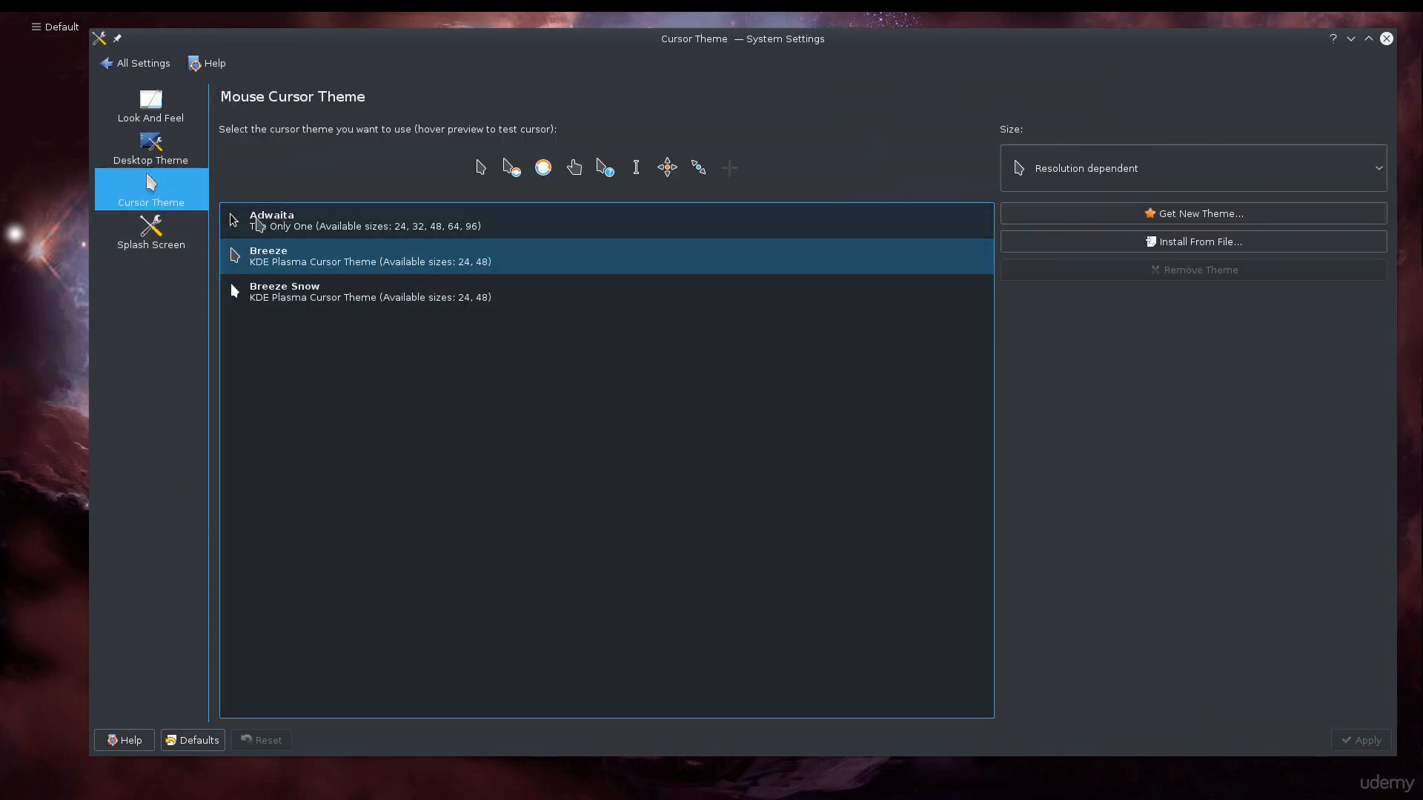
{"action": "left_click", "coordinate": [118, 249]}
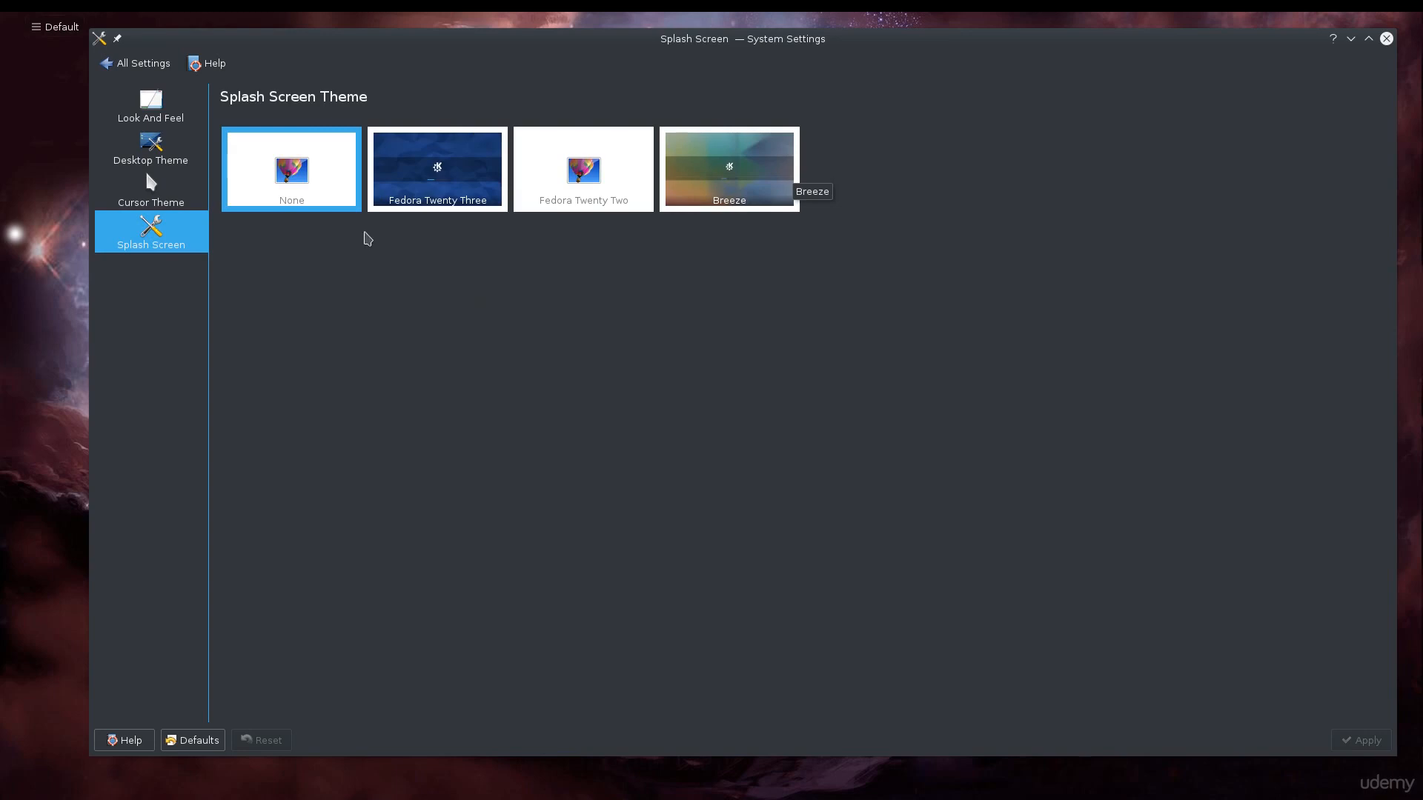
{"action": "left_click", "coordinate": [142, 64]}
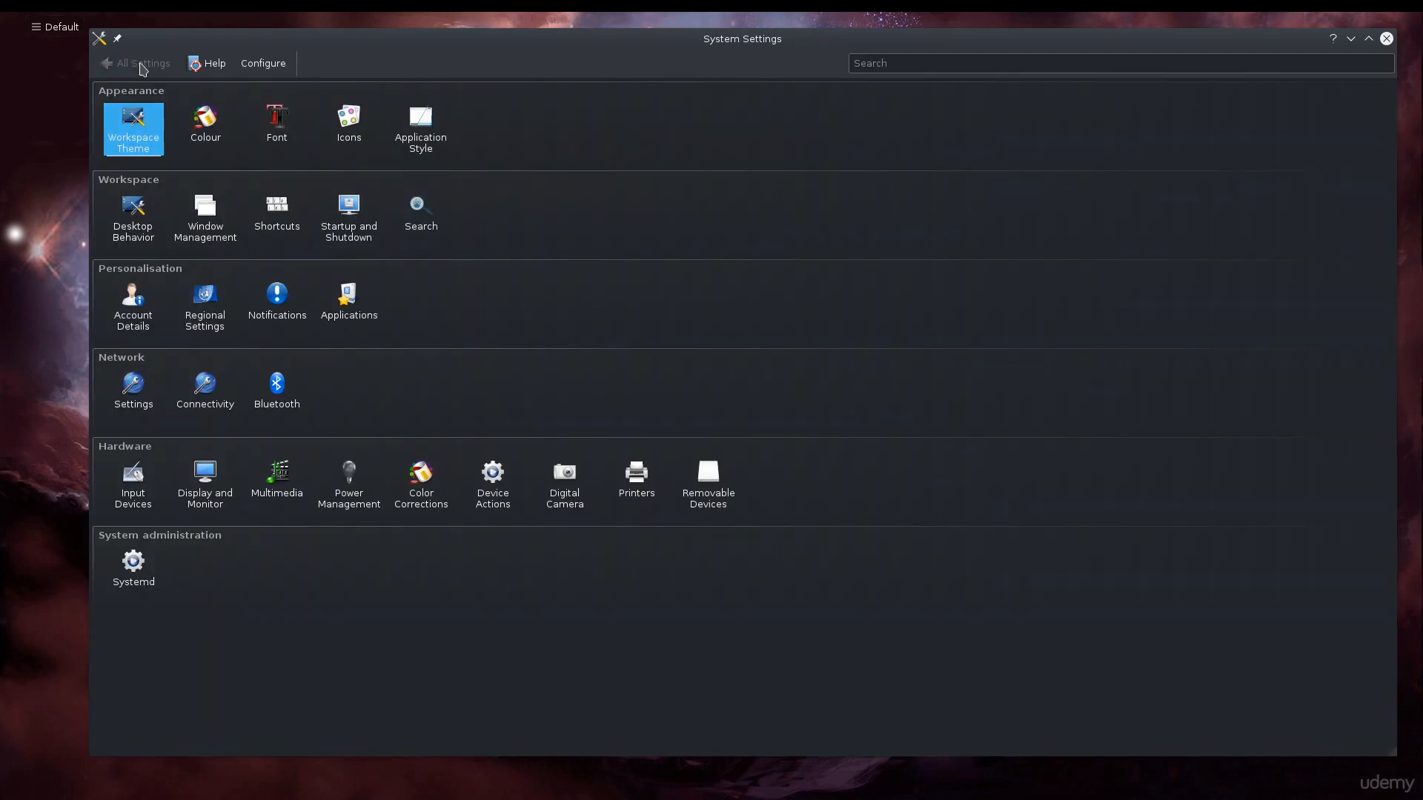
Review the system font settings and the installed fonts in Font Management
{"action": "left_click", "coordinate": [268, 114]}
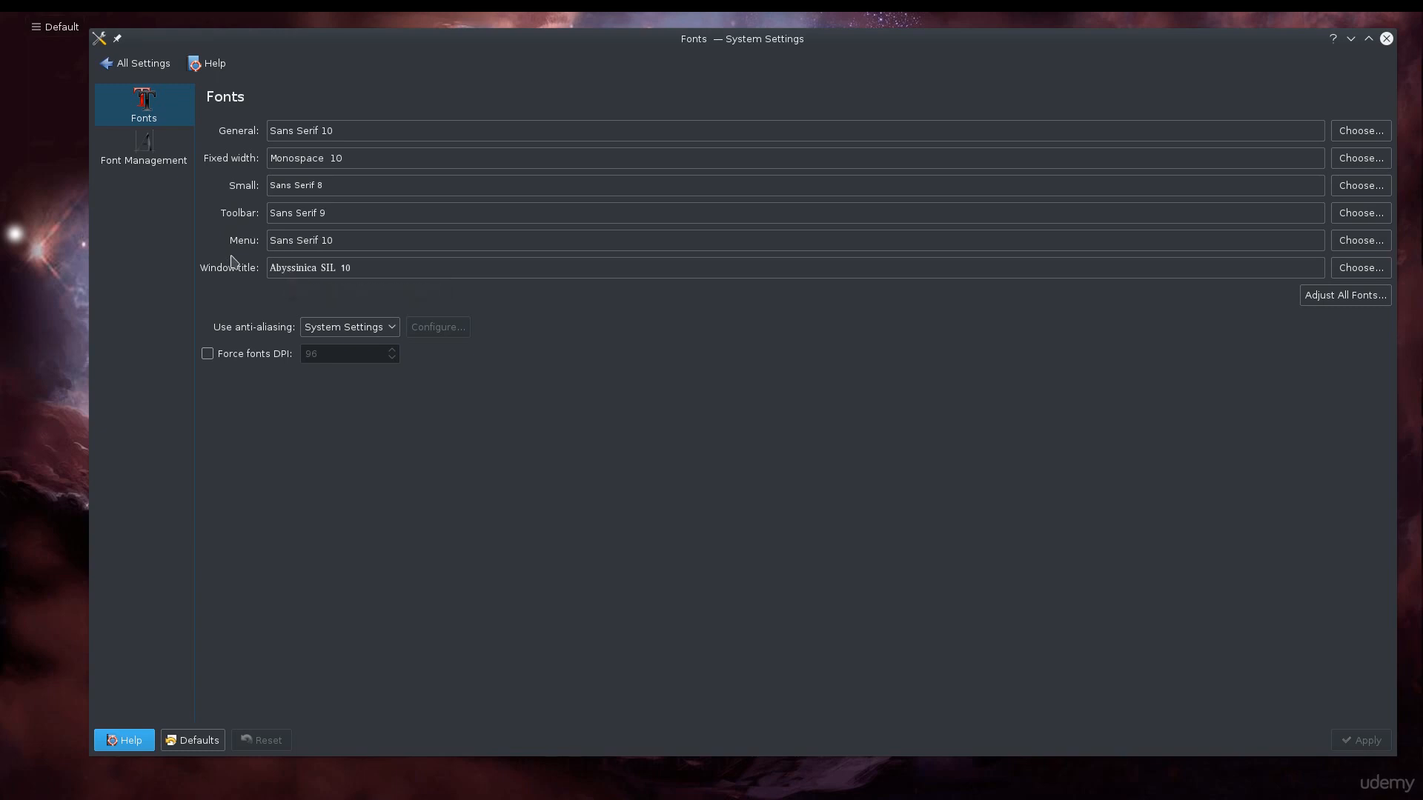
{"action": "left_click", "coordinate": [152, 160]}
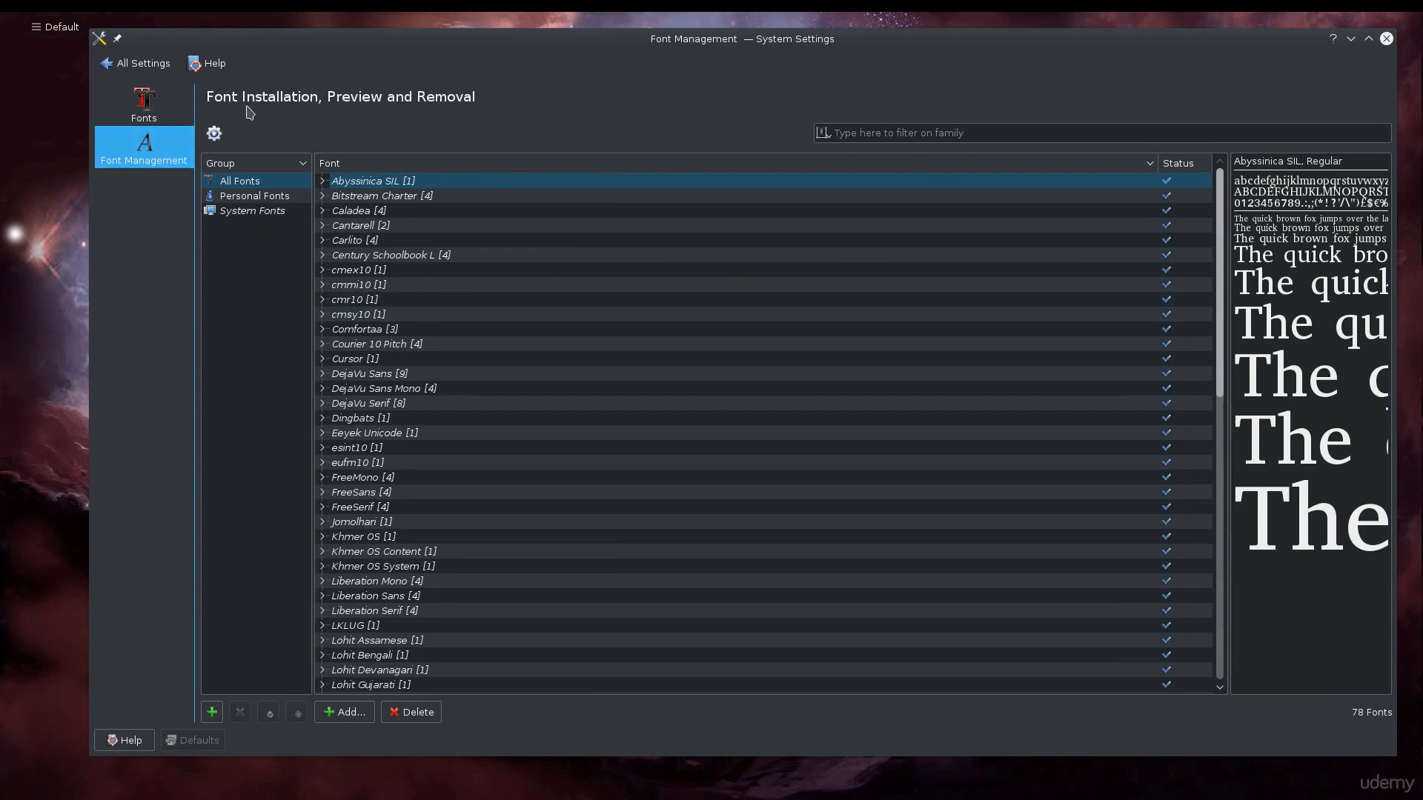
{"action": "left_click", "coordinate": [161, 71]}
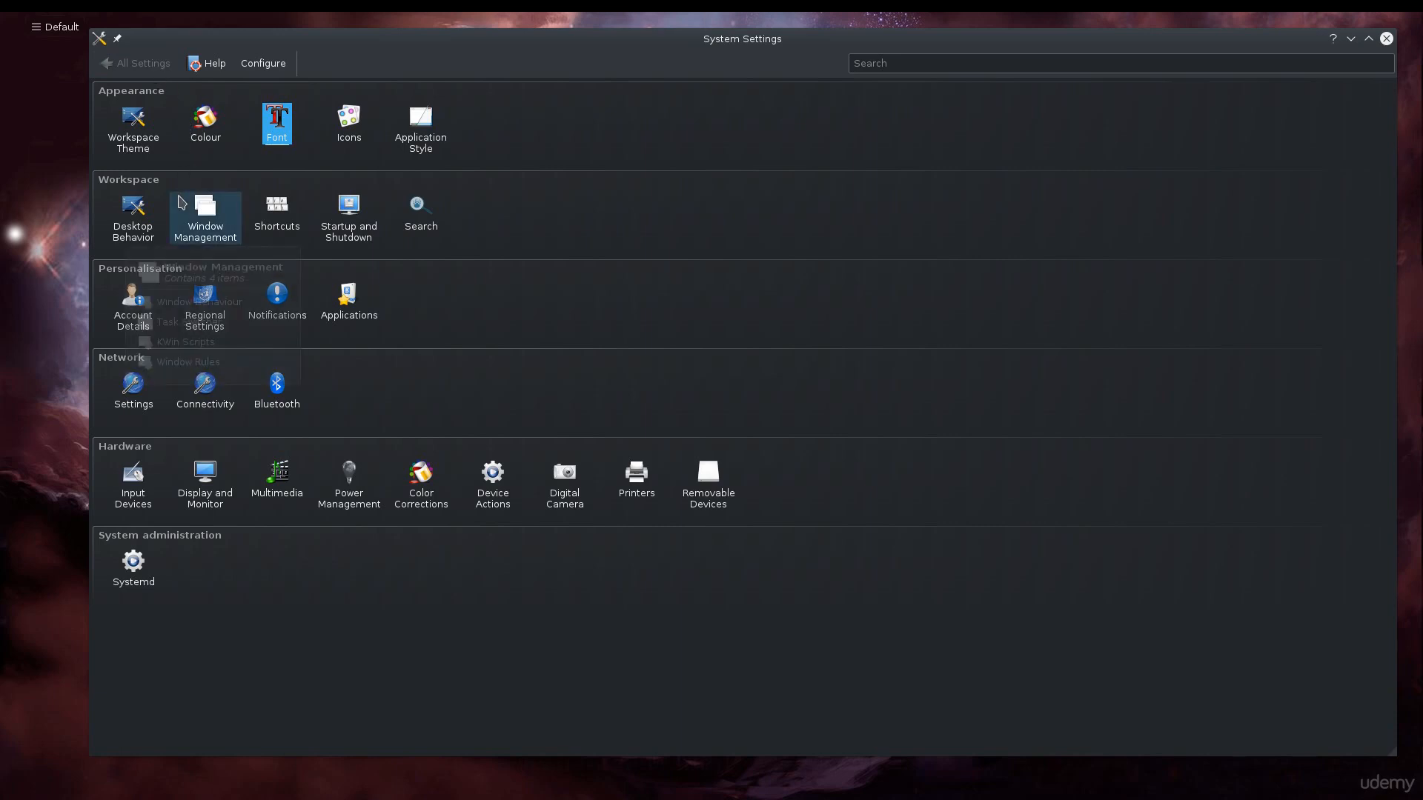
Review the Application Style settings for widget style, window decoration themes and titlebar buttons
{"action": "left_click", "coordinate": [420, 136]}
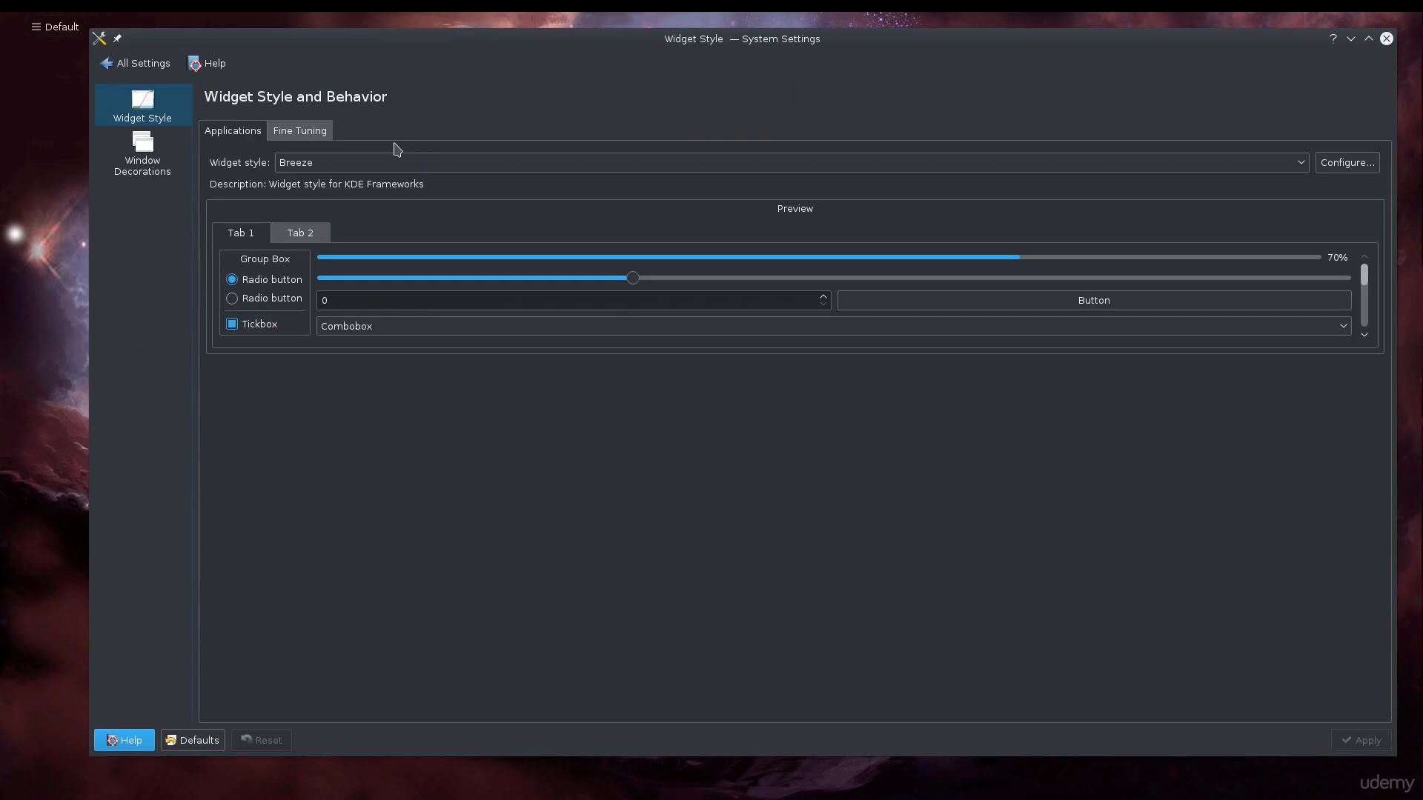
{"action": "left_click", "coordinate": [171, 170]}
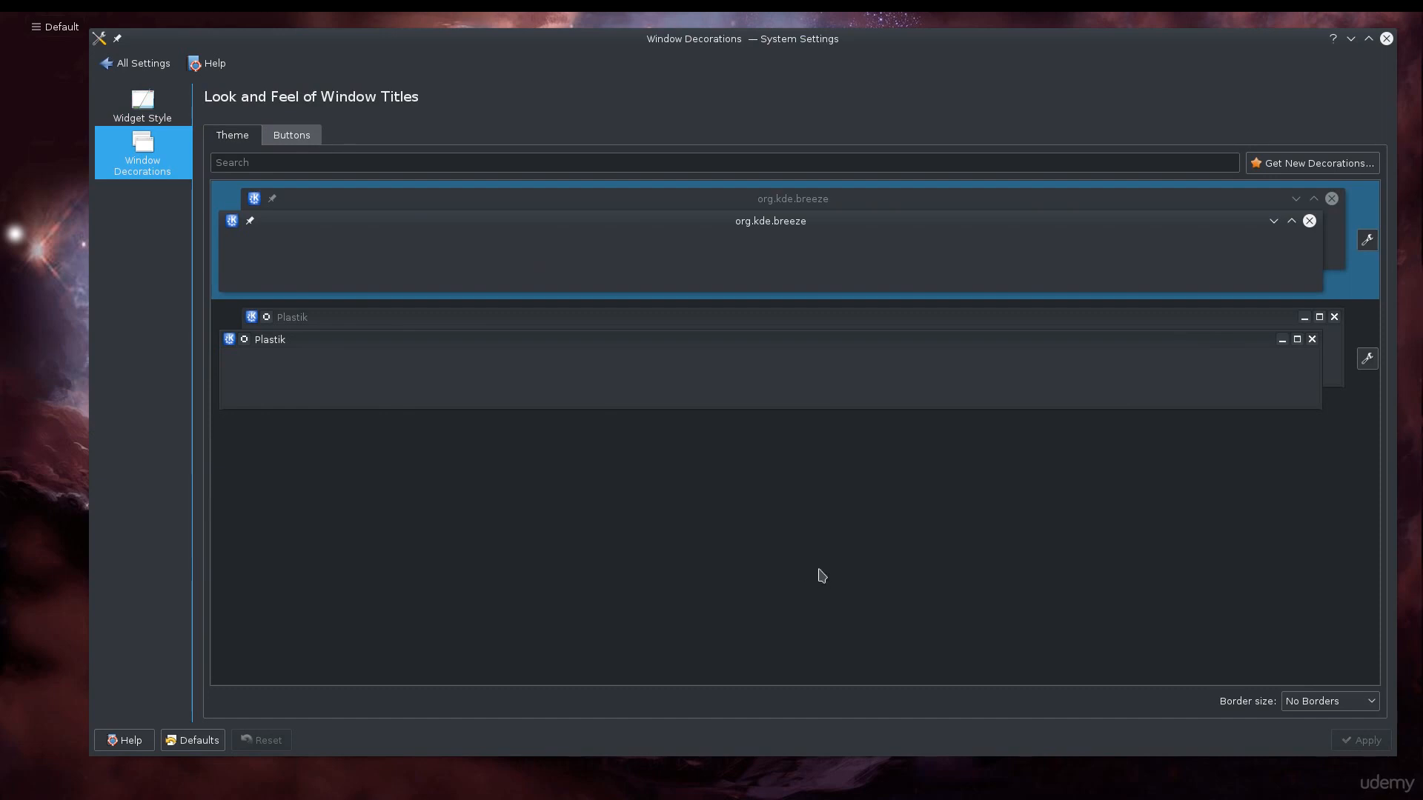
{"action": "left_click", "coordinate": [294, 138]}
{"action": "left_click", "coordinate": [243, 141]}
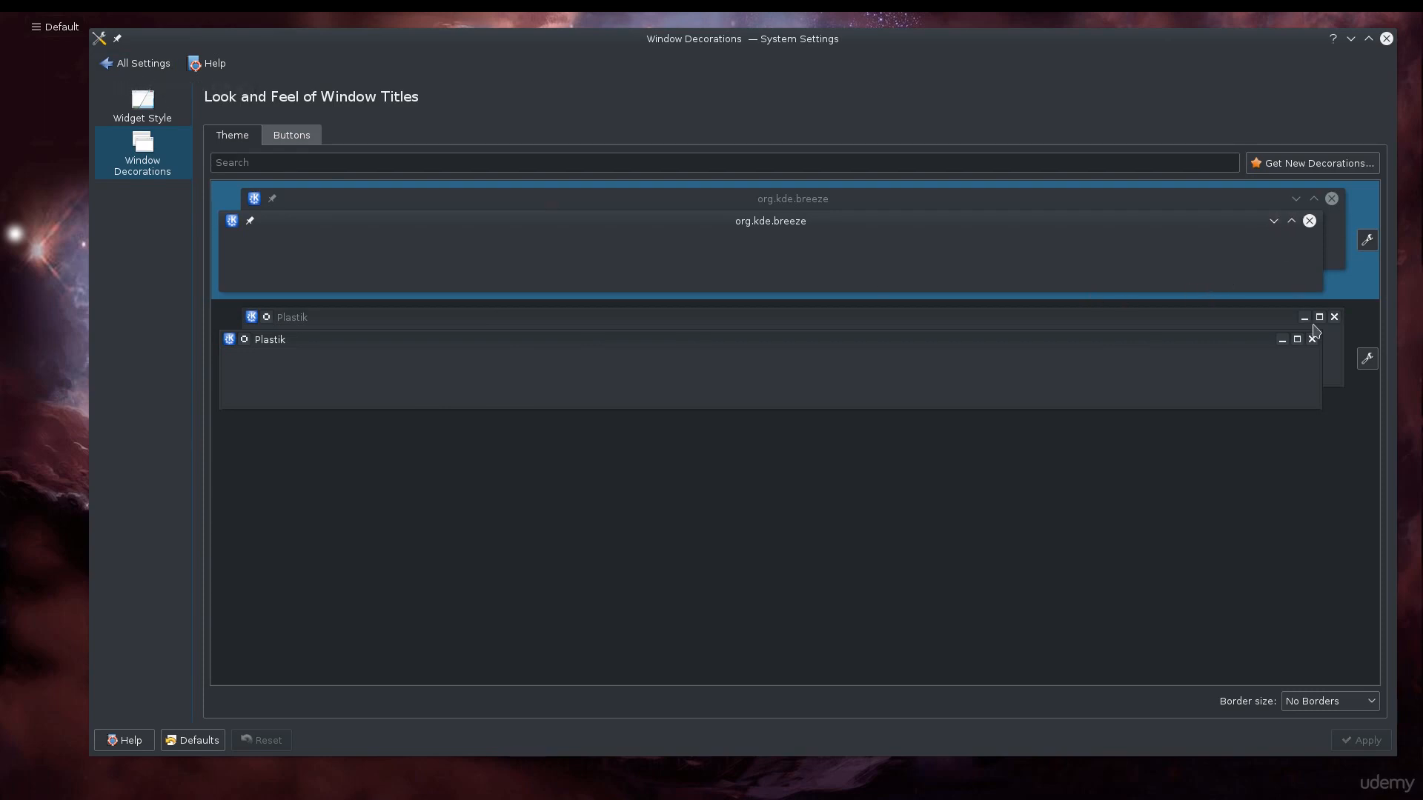
Try the Plastik window decoration, reselect Breeze and return to the settings overview
{"action": "left_click", "coordinate": [1120, 396]}
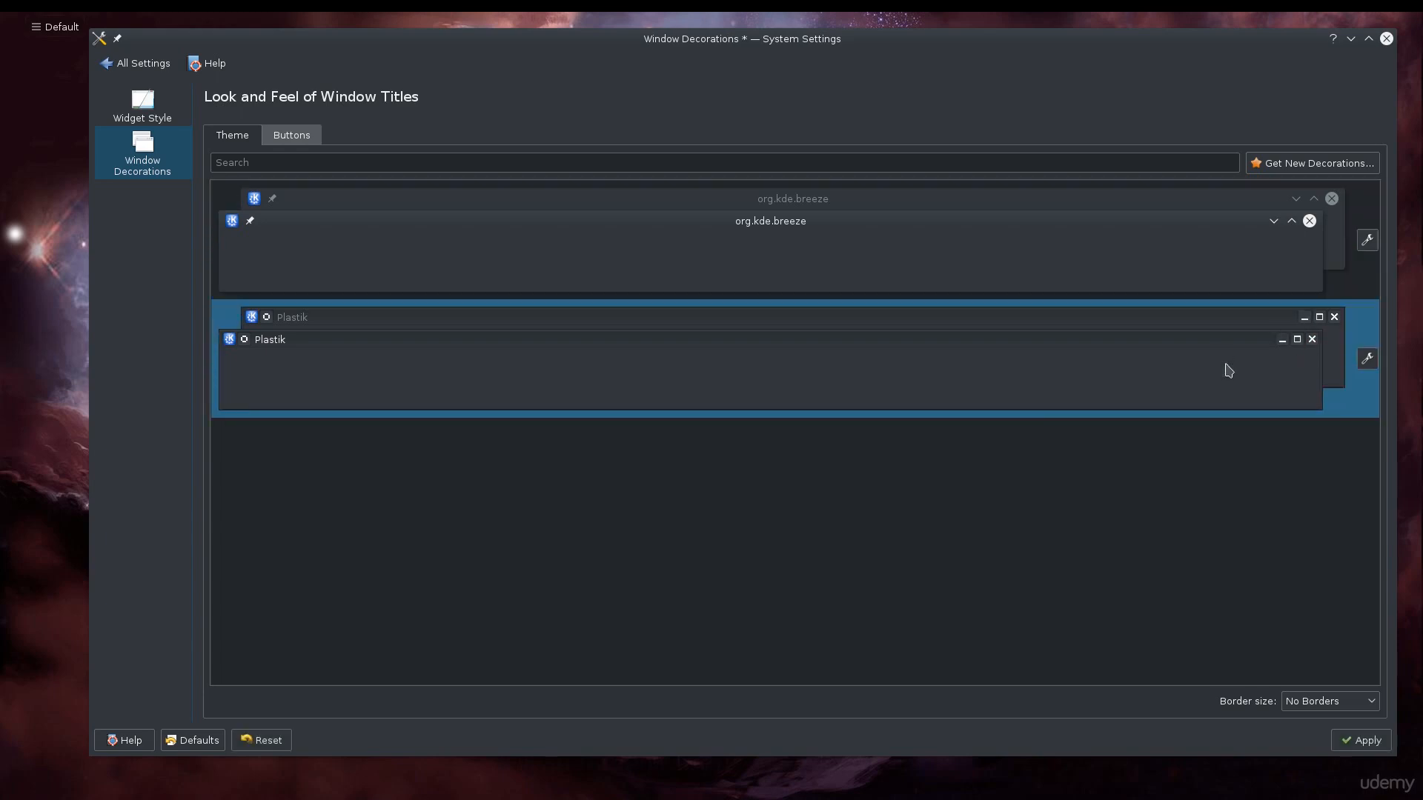
{"action": "left_click", "coordinate": [1210, 282]}
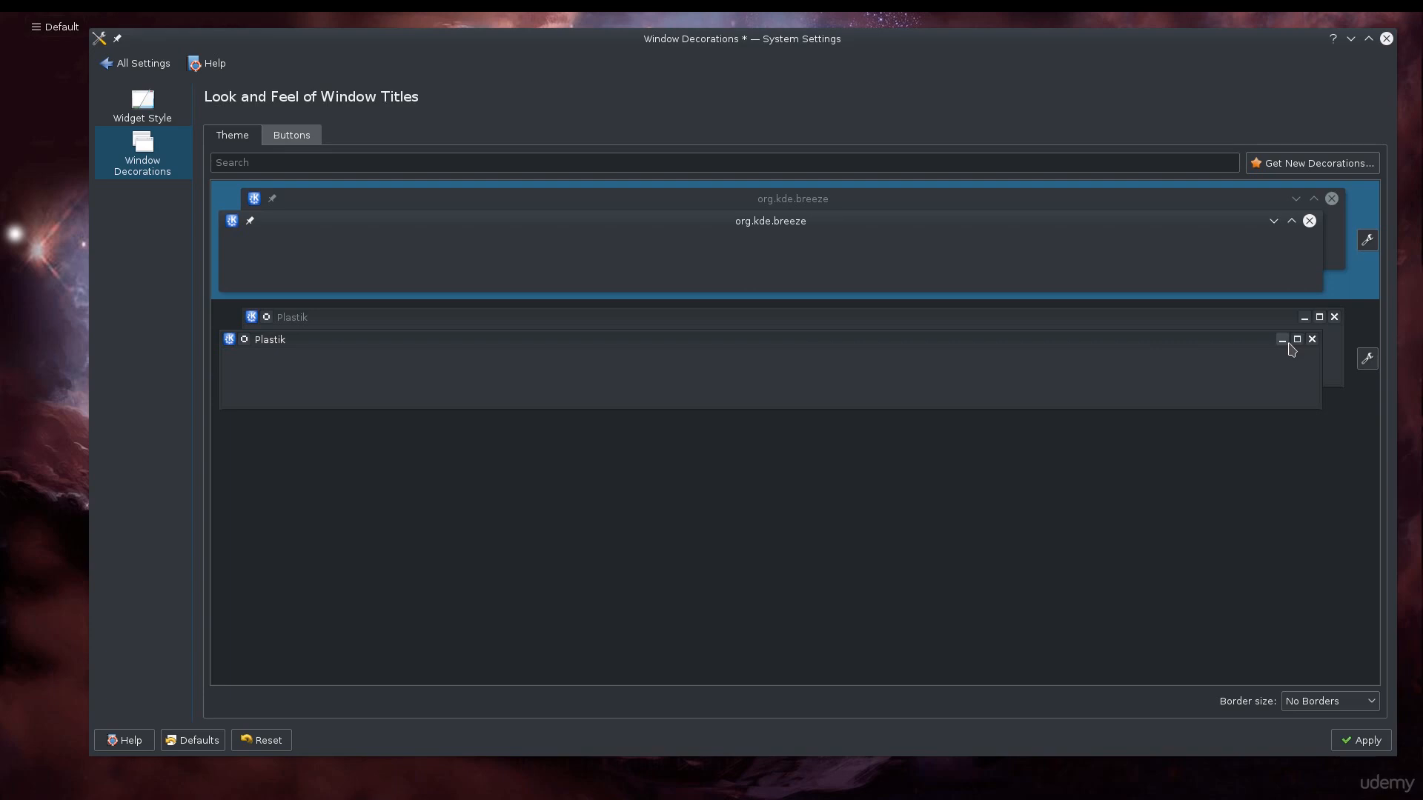
{"action": "left_click", "coordinate": [137, 65]}
{"action": "left_click", "coordinate": [804, 392]}
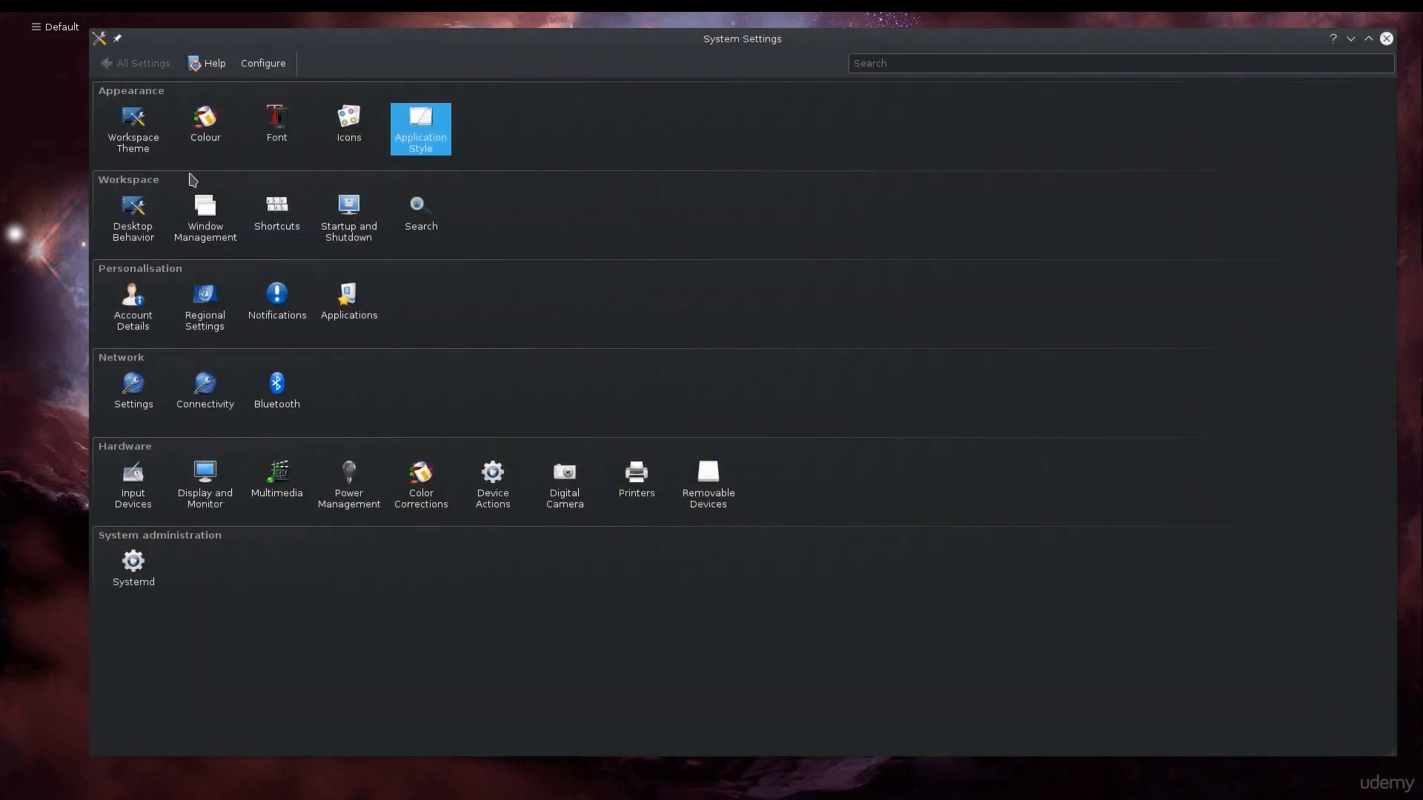
Open the Desktop Effects settings under Desktop Behavior and arrange the System Settings and Konsole windows so that they overlap on this screen
{"action": "left_click", "coordinate": [147, 243]}
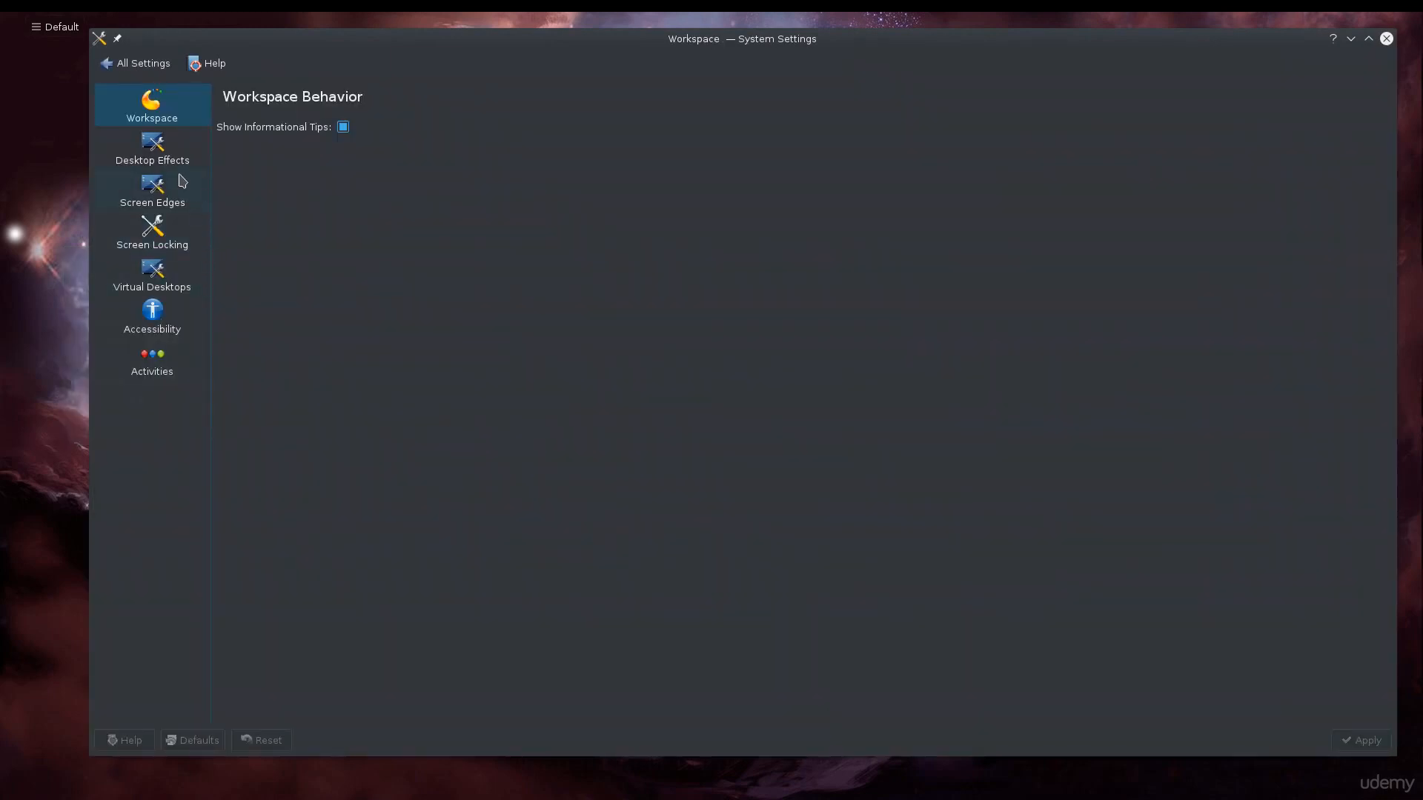
{"action": "left_click", "coordinate": [156, 152]}
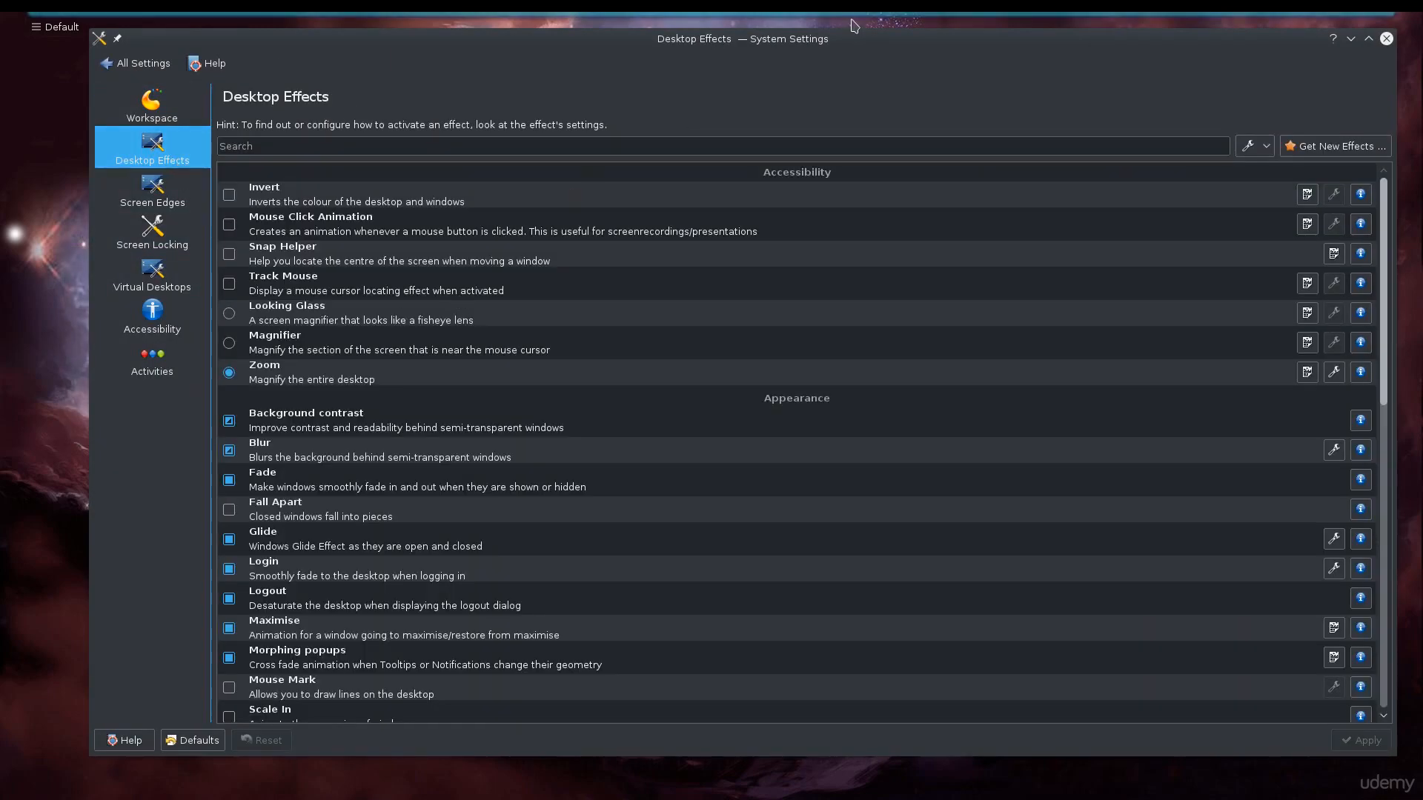
{"action": "left_click_drag", "start_coordinate": [801, 56], "coordinate": [824, 212]}
{"action": "left_click_drag", "start_coordinate": [2, 52], "coordinate": [722, 107]}
Bring the System Settings and Konsole windows alternately to the front, ending with Konsole
{"action": "left_click", "coordinate": [1155, 228]}
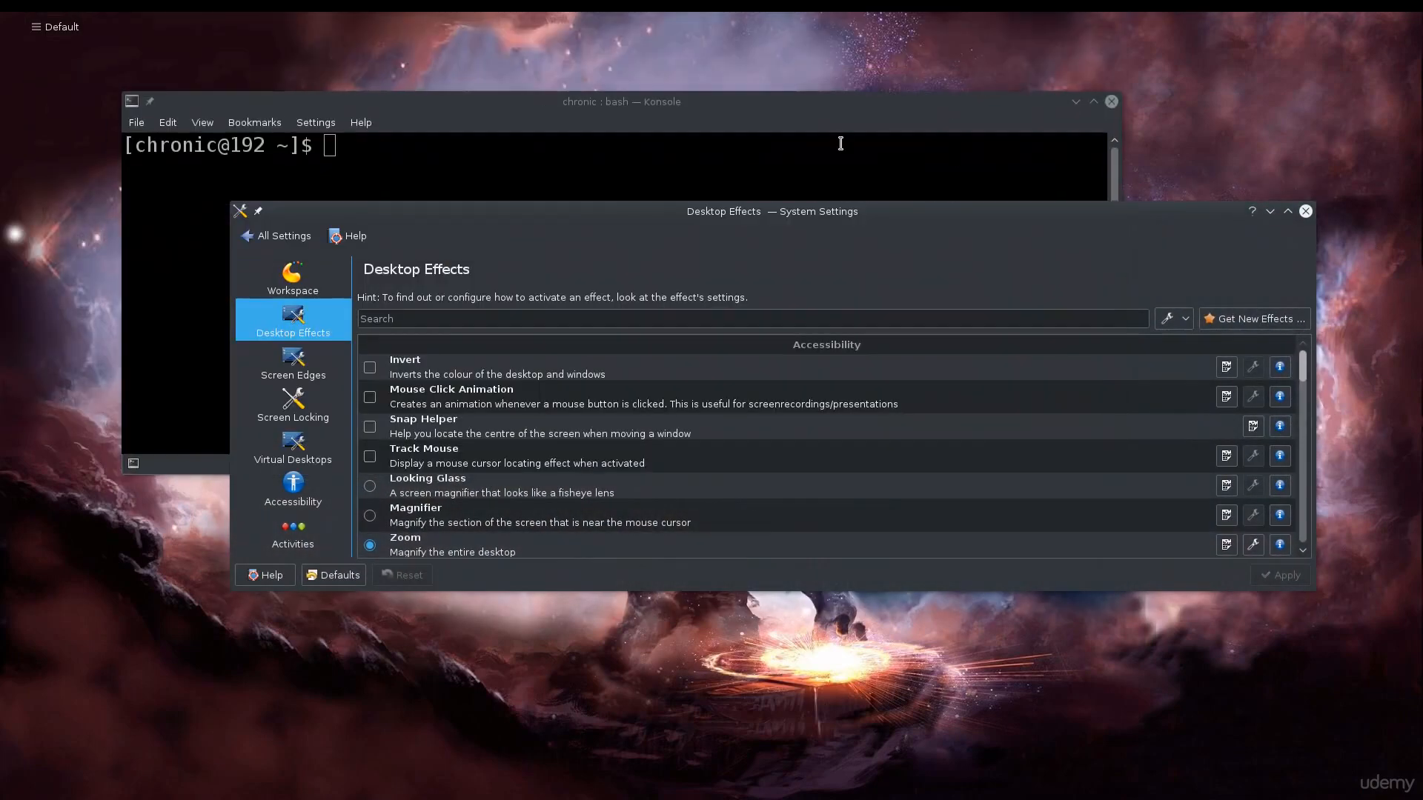
{"action": "left_click", "coordinate": [835, 135]}
{"action": "left_click", "coordinate": [1164, 242]}
{"action": "left_click", "coordinate": [932, 121]}
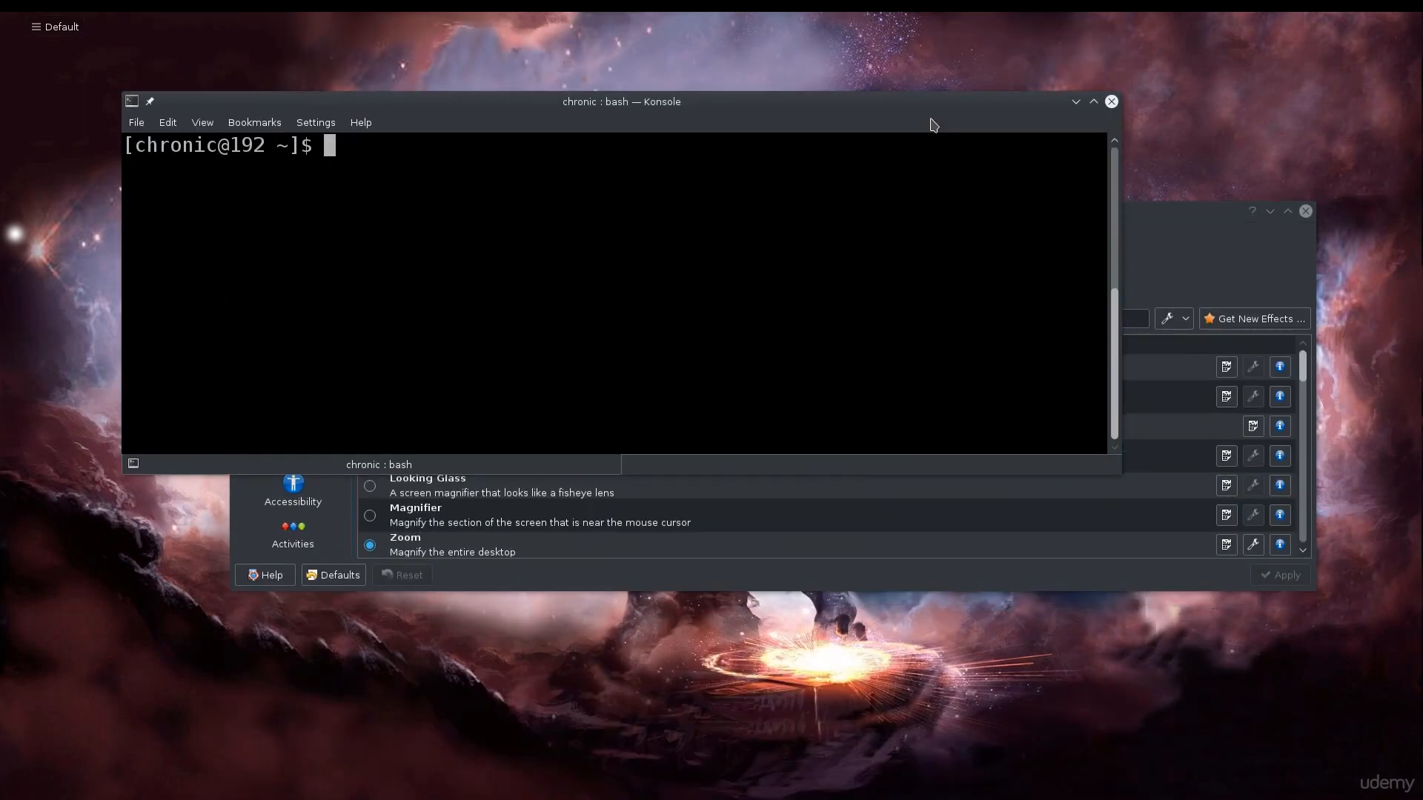
Minimise and restore the Konsole window repeatedly to demonstrate the minimise animation, leaving it minimised
{"action": "left_click", "coordinate": [1074, 105]}
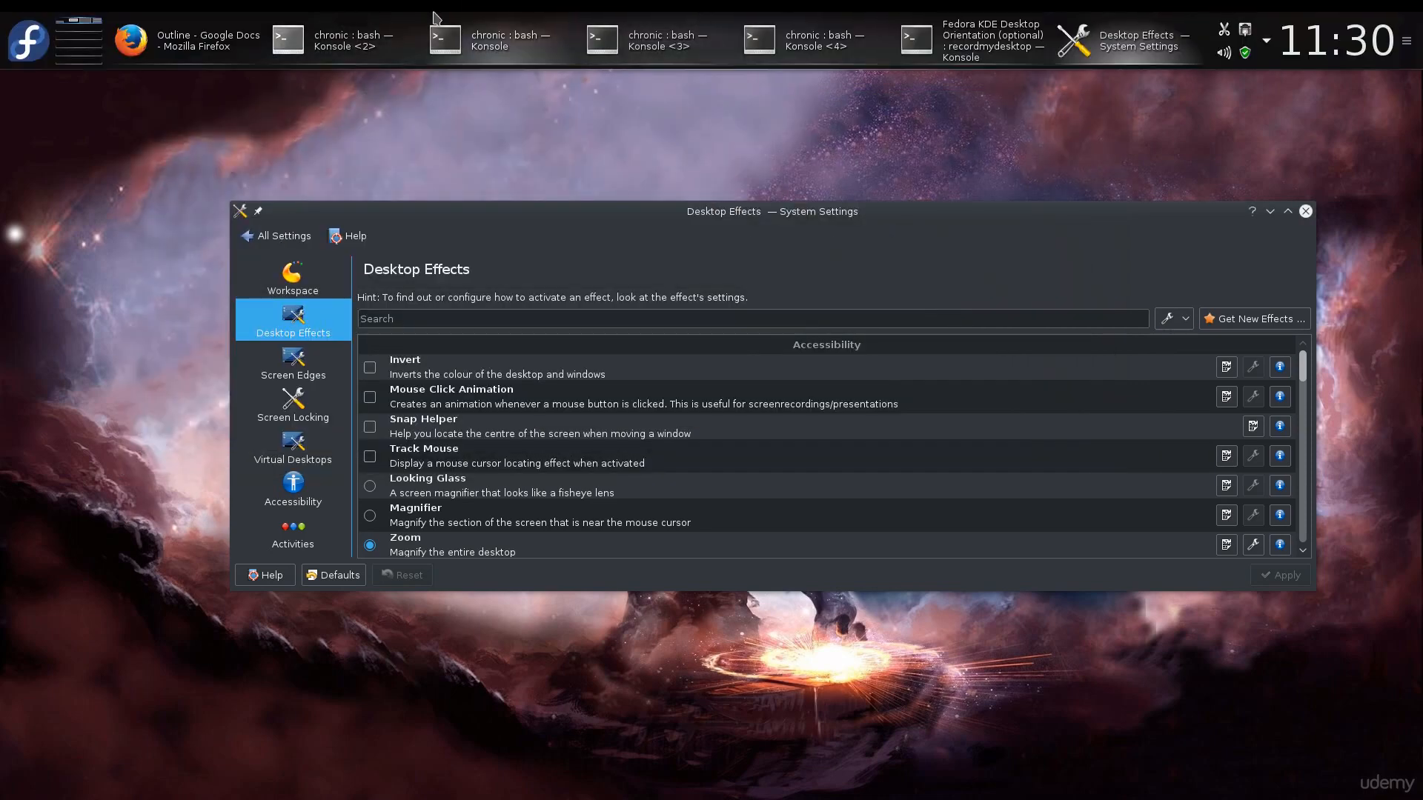
{"action": "left_click", "coordinate": [483, 21]}
{"action": "left_click", "coordinate": [482, 23]}
{"action": "left_click", "coordinate": [482, 23]}
{"action": "left_click", "coordinate": [1076, 102]}
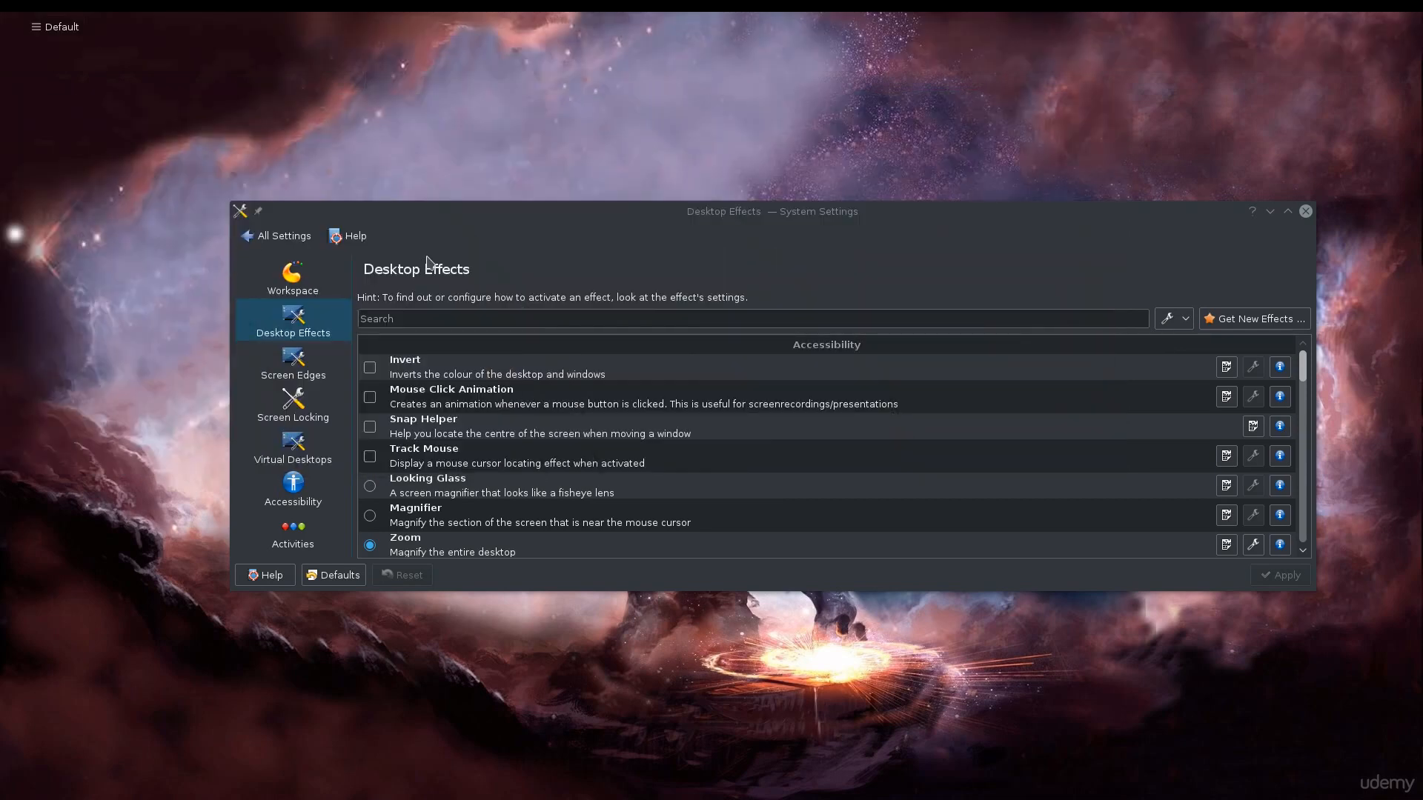
Maximise the System Settings window and look through the Accessibility and Appearance desktop effects
{"action": "double_click", "coordinate": [765, 213]}
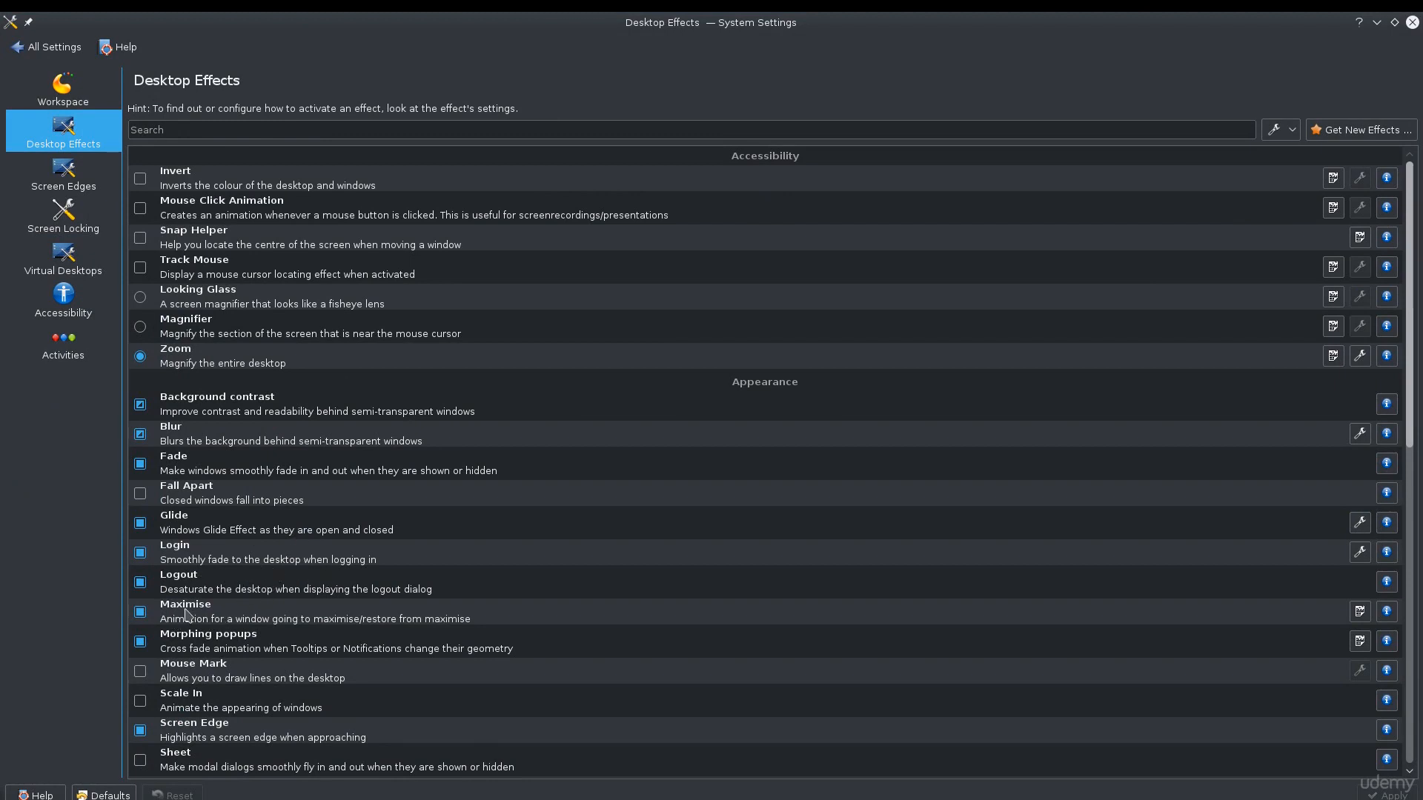
{"action": "scroll", "coordinate": [270, 683], "scroll_direction": "down", "scroll_amount": 1}
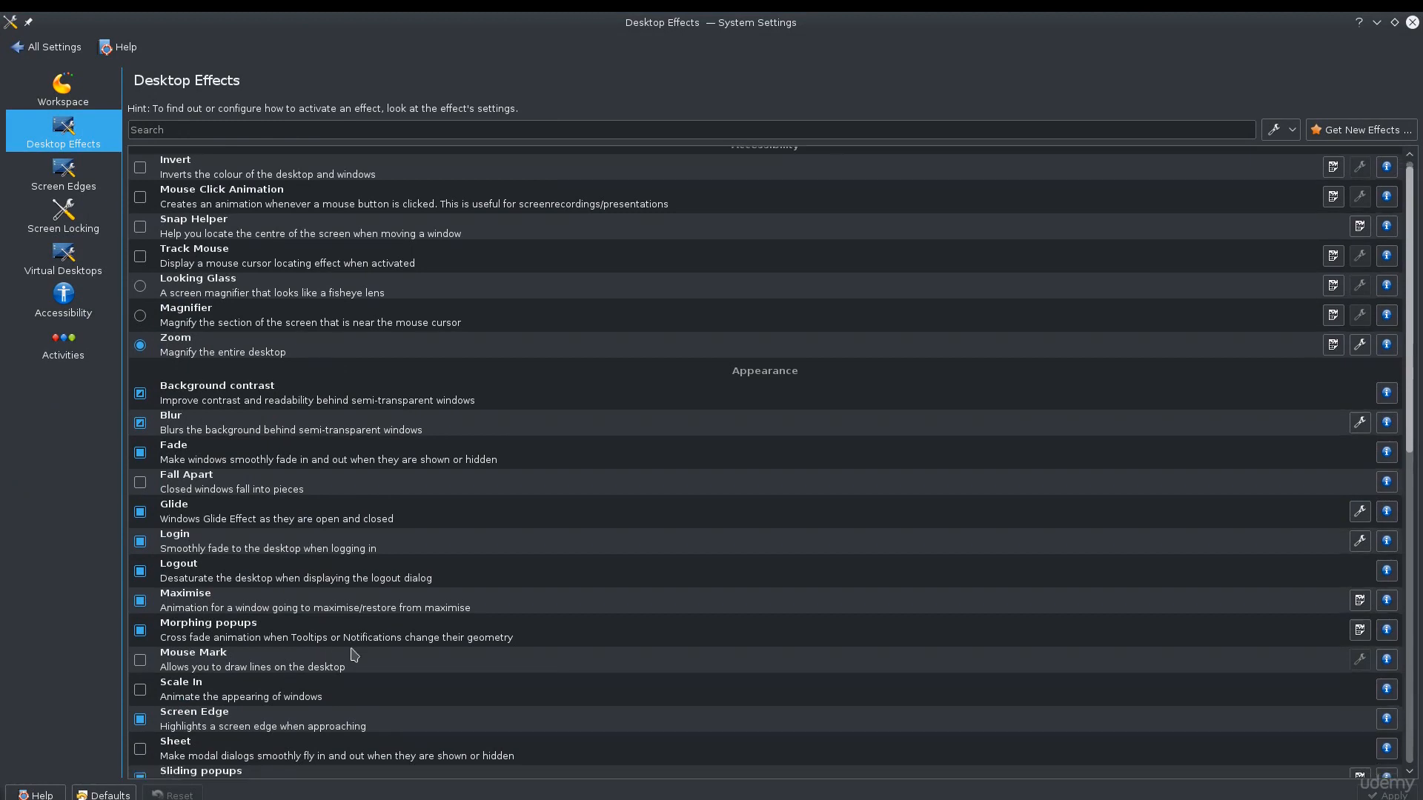
{"action": "scroll", "coordinate": [354, 655], "scroll_direction": "down", "scroll_amount": 1}
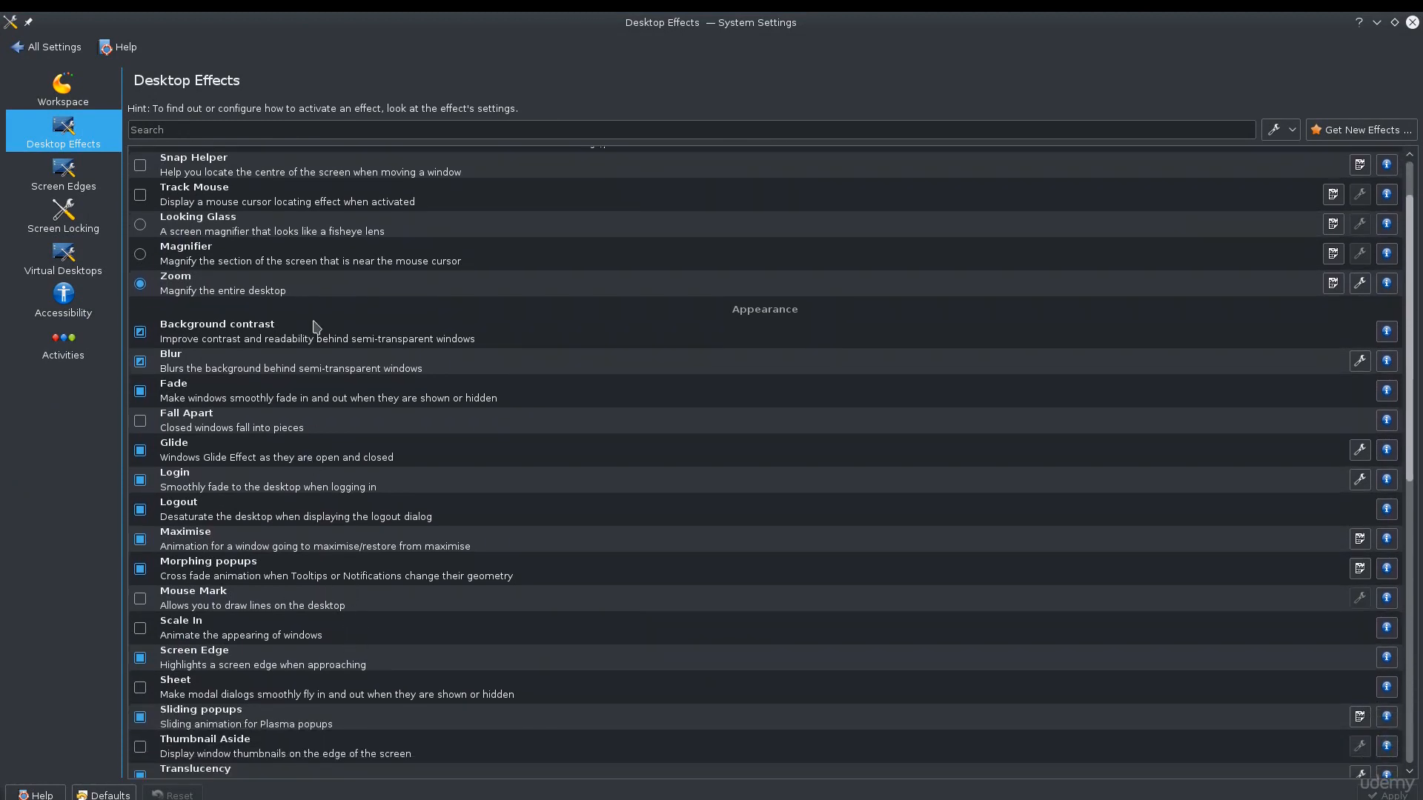
{"action": "scroll", "coordinate": [317, 507], "scroll_direction": "down", "scroll_amount": 1}
{"action": "scroll", "coordinate": [317, 507], "scroll_direction": "down", "scroll_amount": 9}
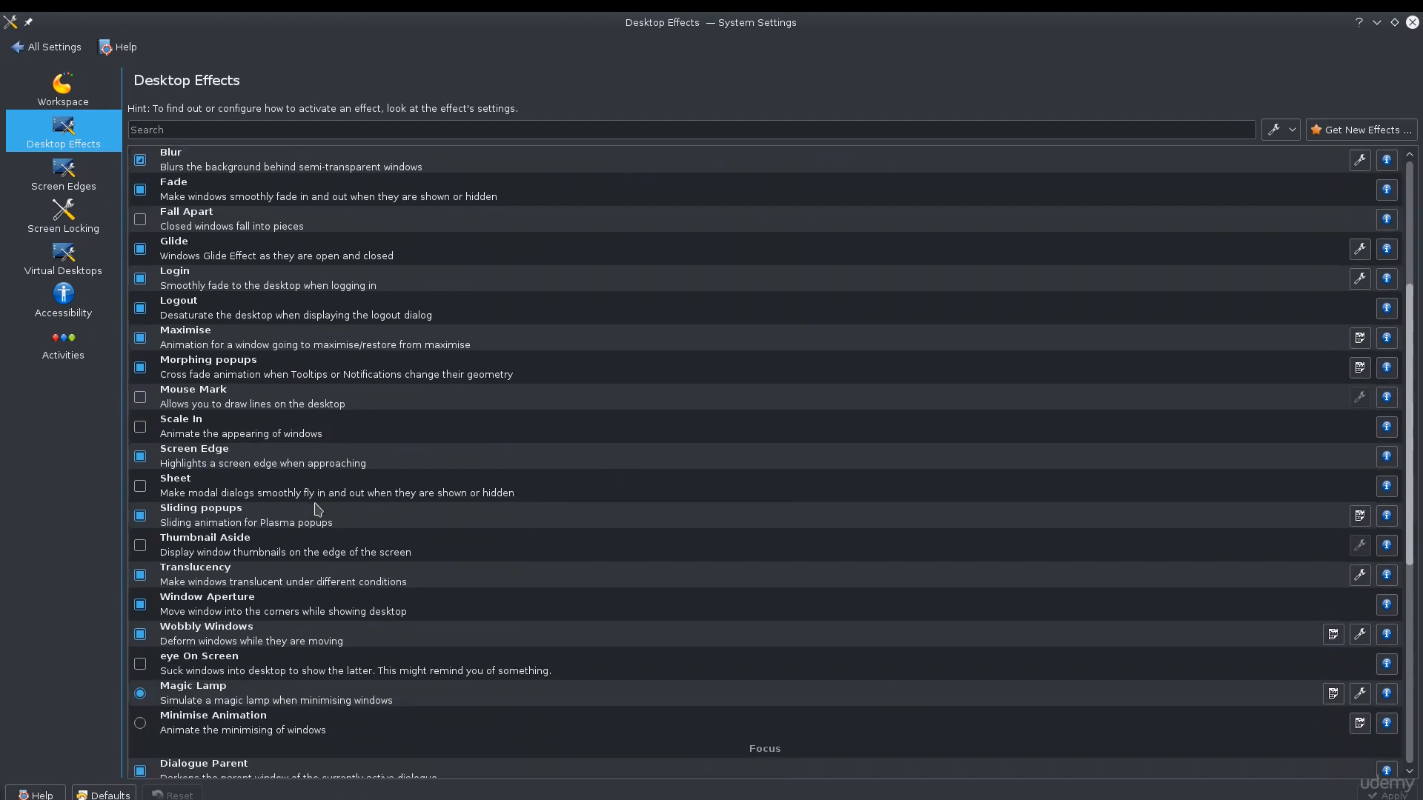
Find the Desktop Cube effect under Window Management and demonstrate the cube view of the virtual desktops, returning to the Desktop Effects settings
{"action": "scroll", "coordinate": [317, 507], "scroll_direction": "down", "scroll_amount": 2}
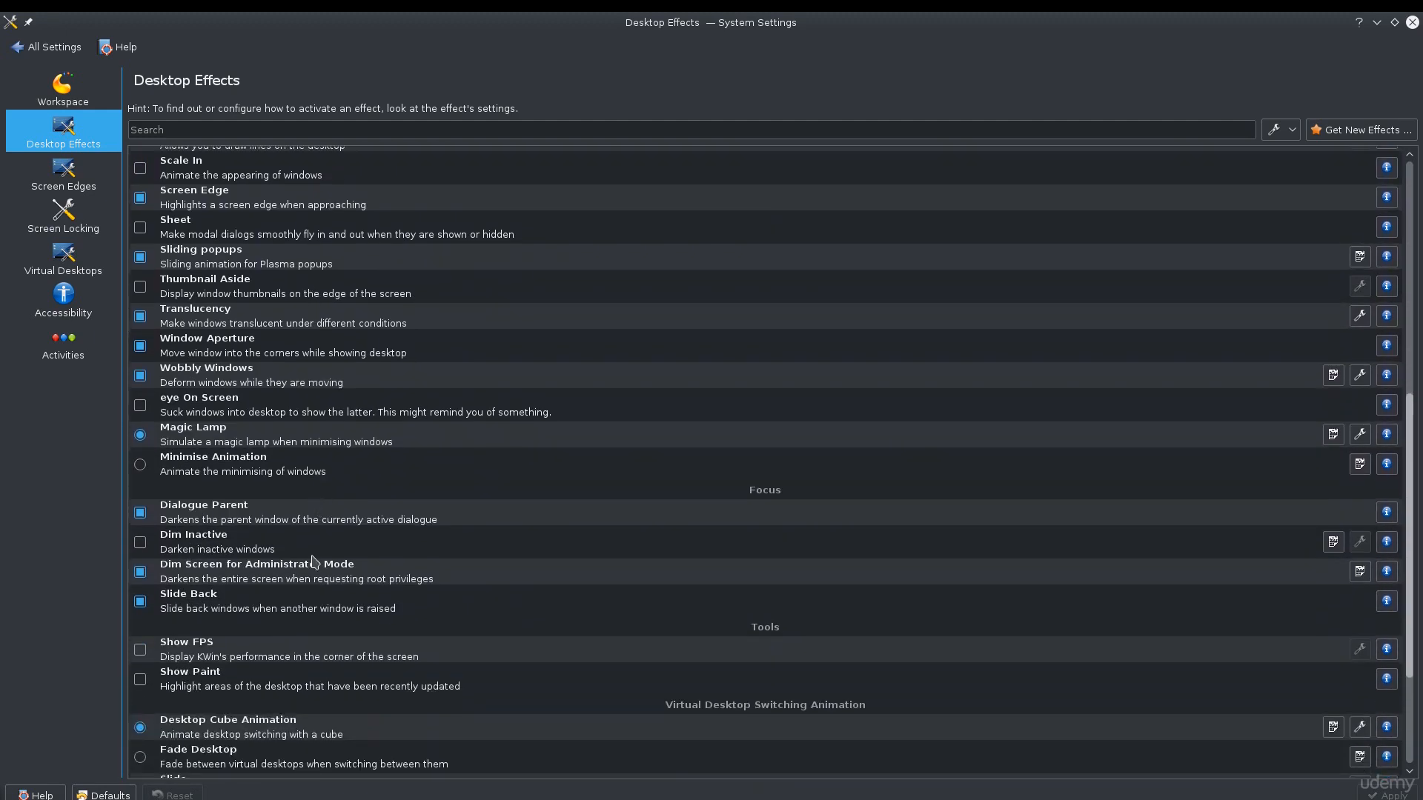
{"action": "scroll", "coordinate": [317, 626], "scroll_direction": "down", "scroll_amount": 2}
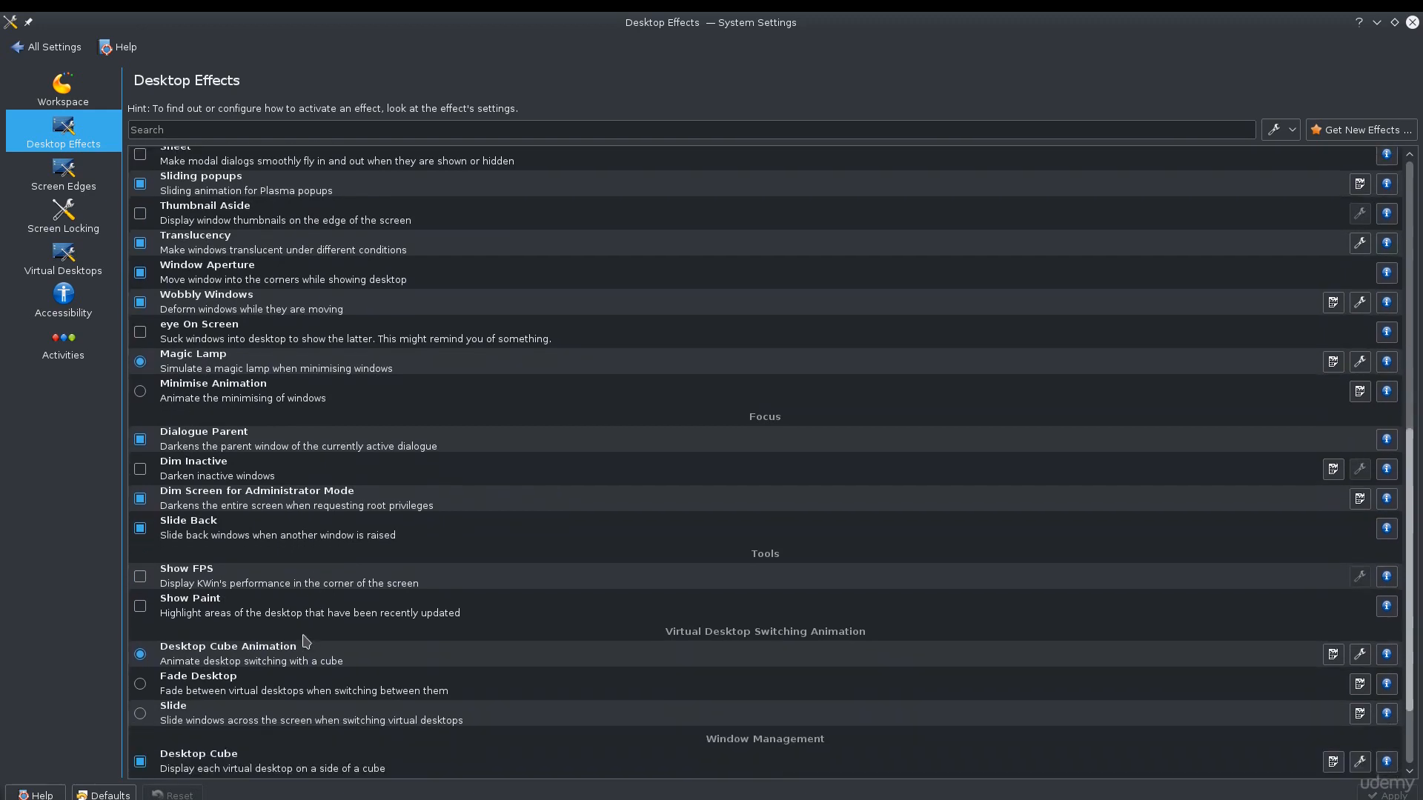
{"action": "scroll", "coordinate": [306, 641], "scroll_direction": "down", "scroll_amount": 3}
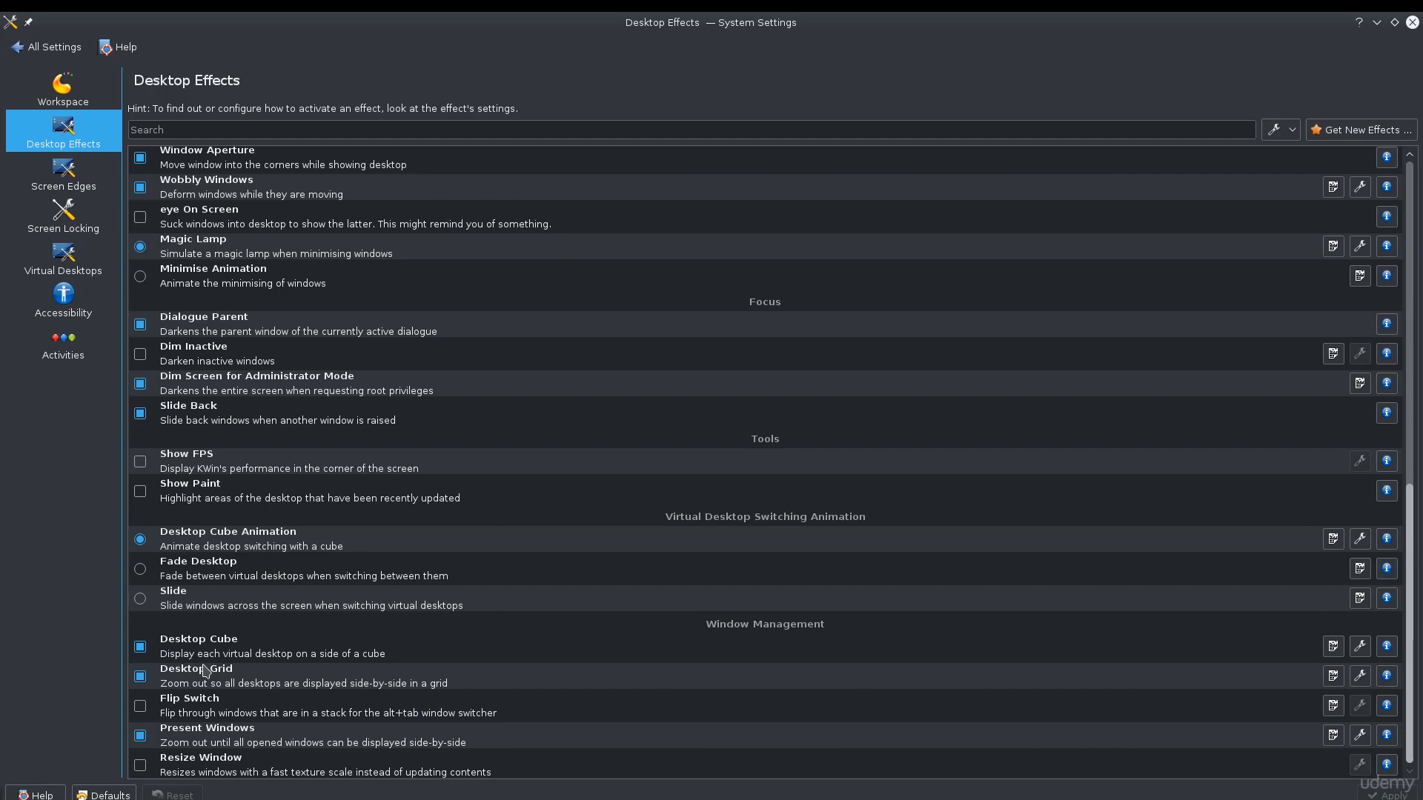
{"action": "left_click", "coordinate": [254, 650]}
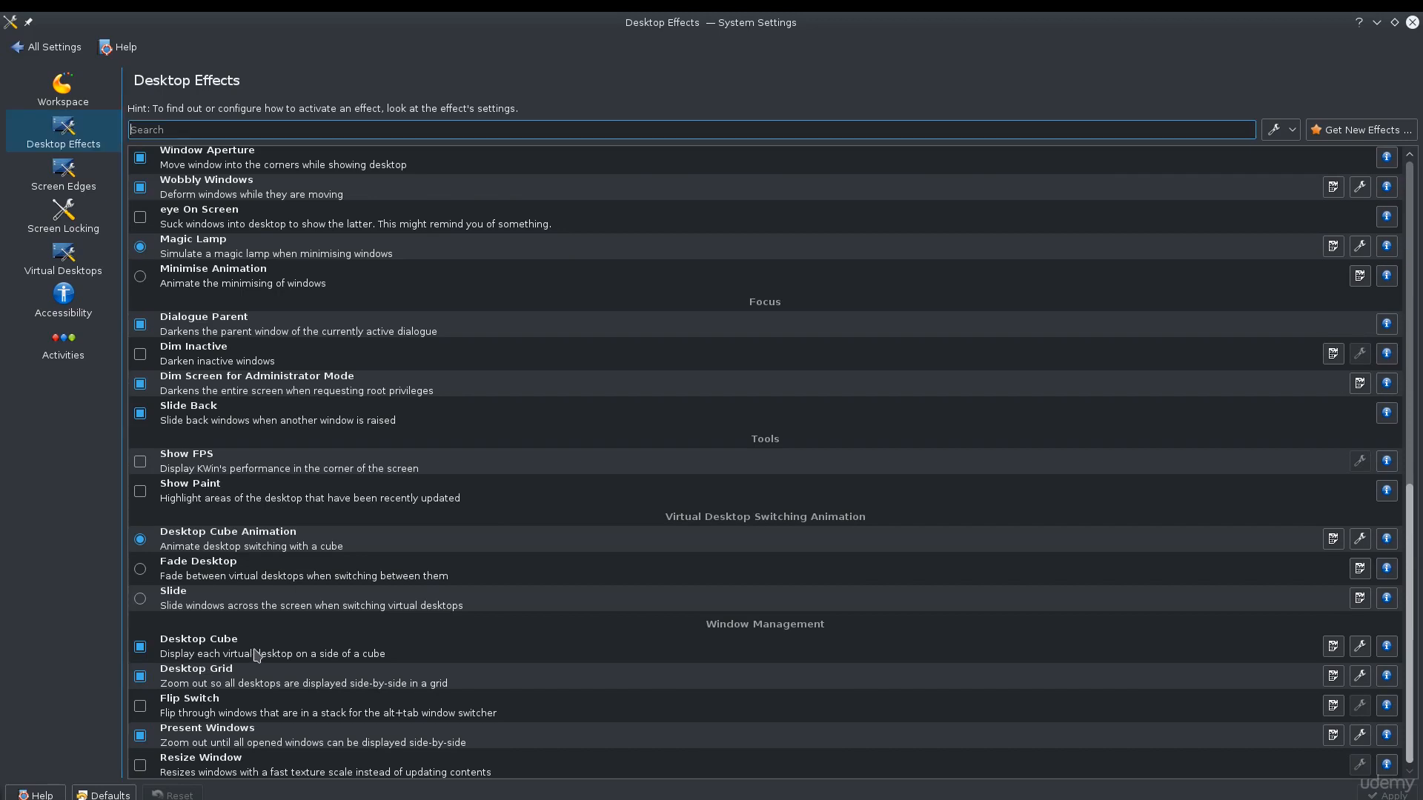
{"action": "left_click", "coordinate": [255, 653]}
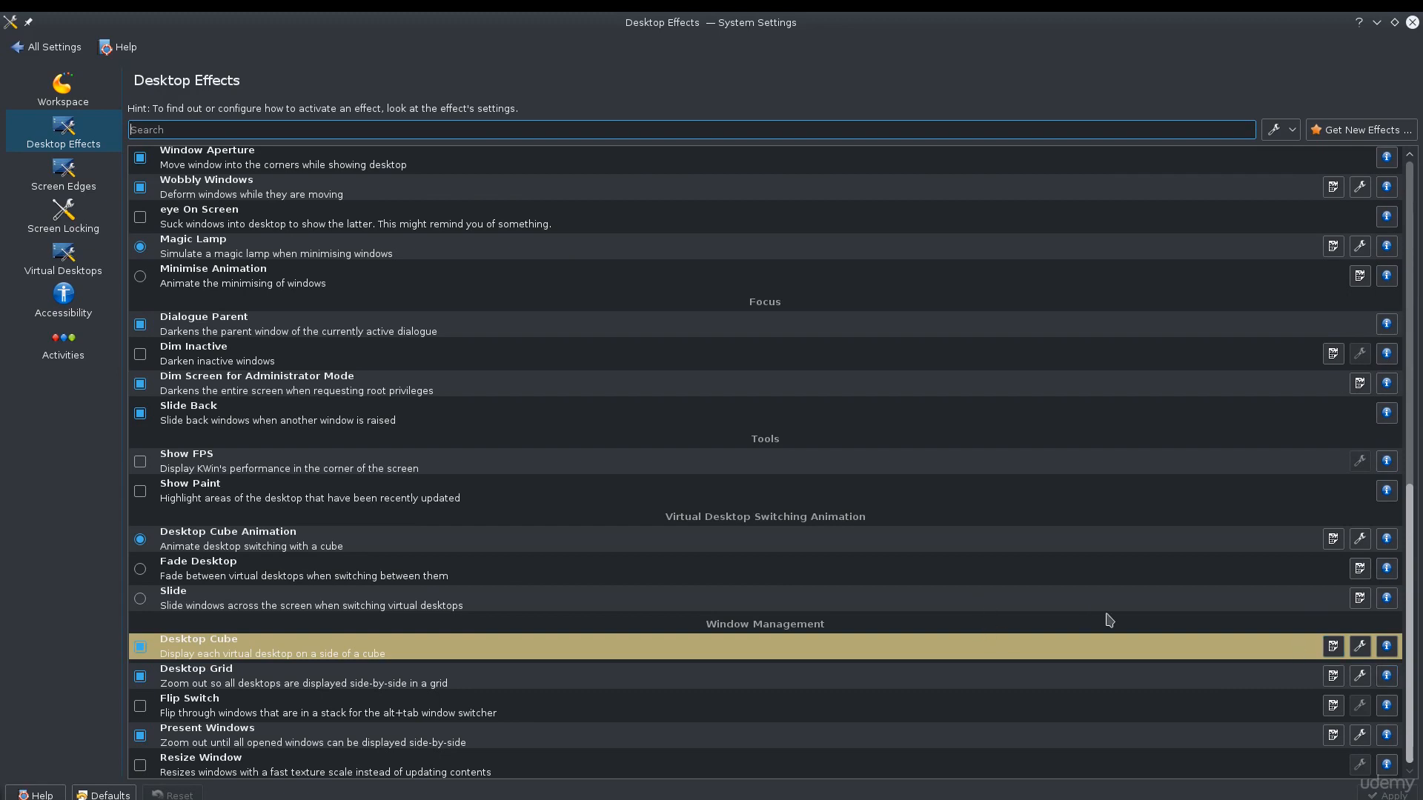
{"action": "key", "text": "ctrl+F11"}
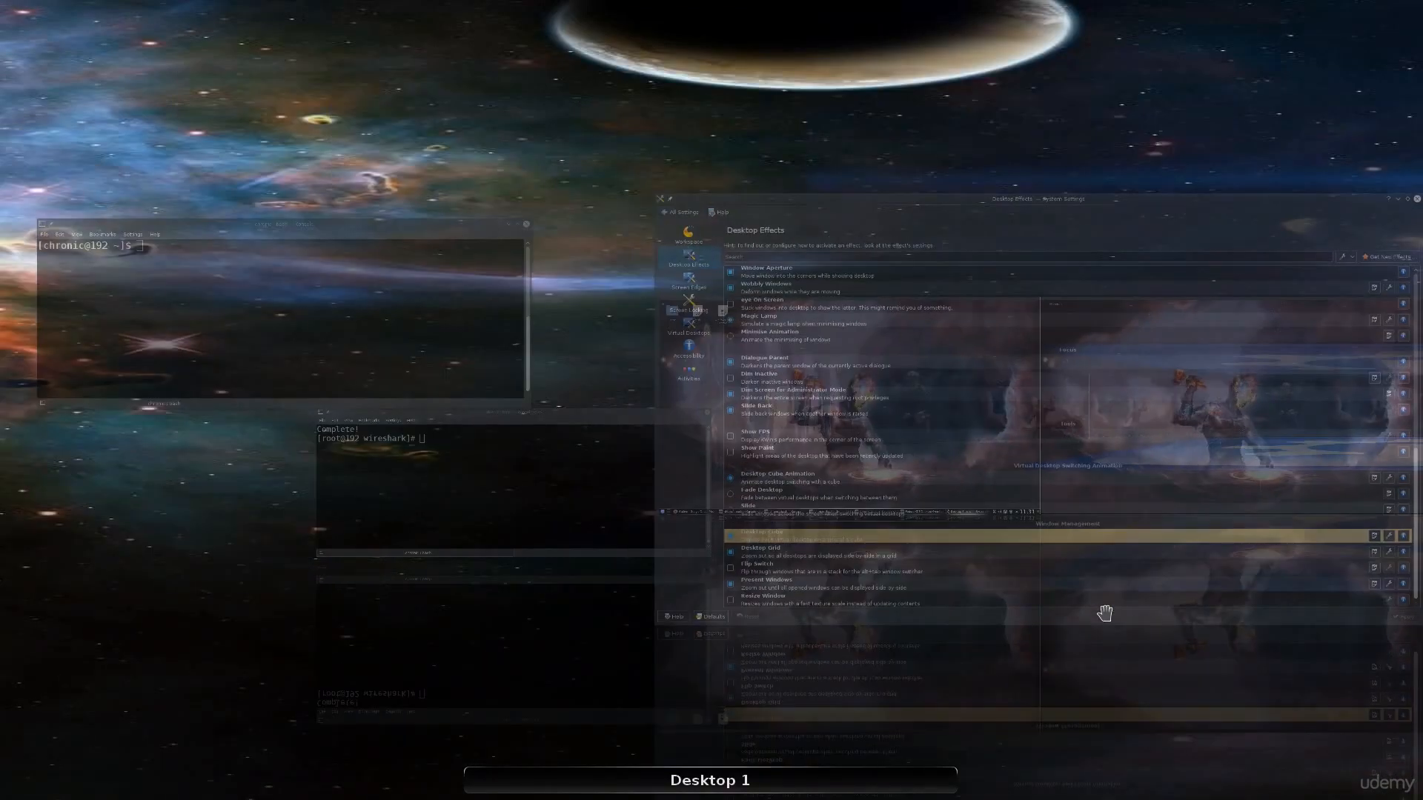
{"action": "key", "text": "Escape"}
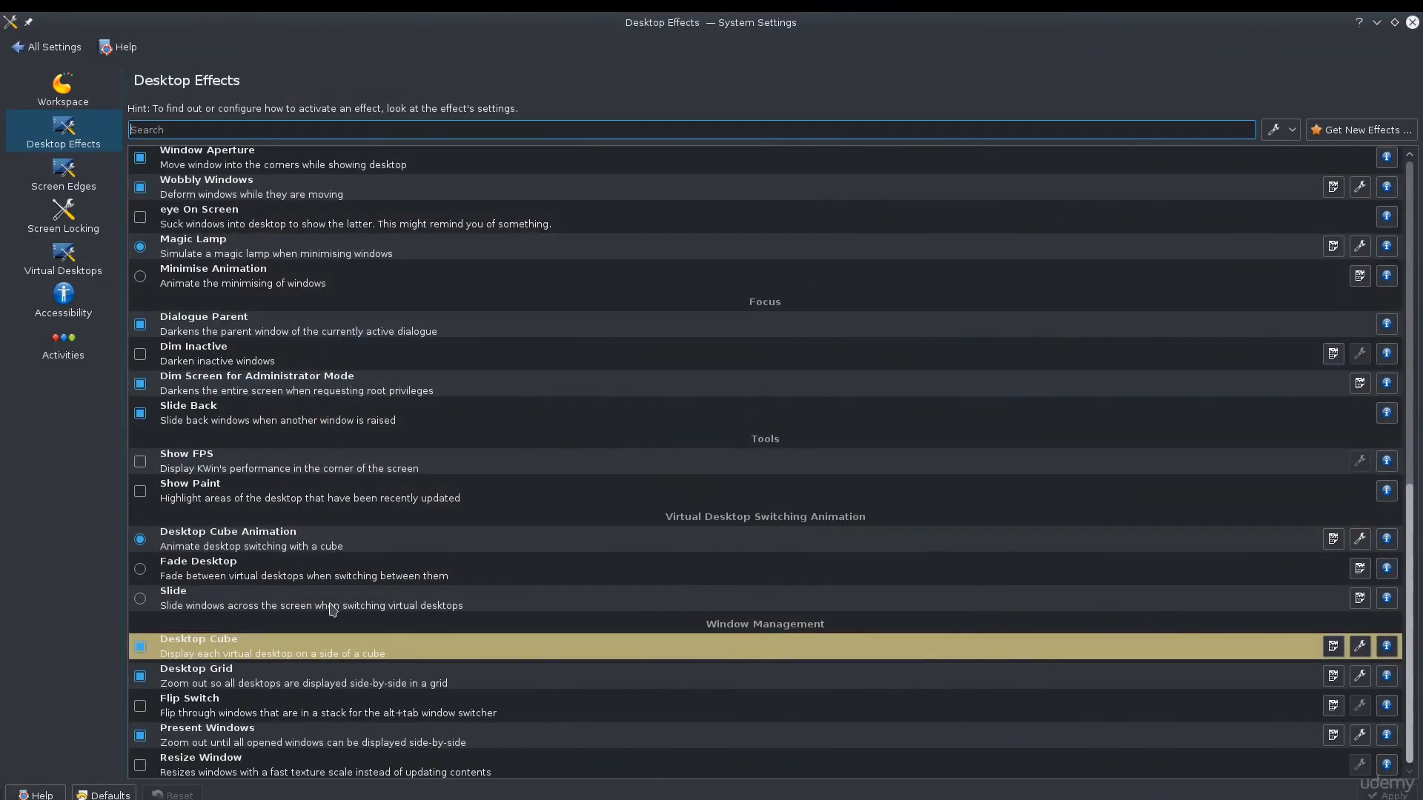
Review the Basic and Advanced configuration of the Desktop Cube effect, closing it without changes
{"action": "left_click", "coordinate": [1359, 646]}
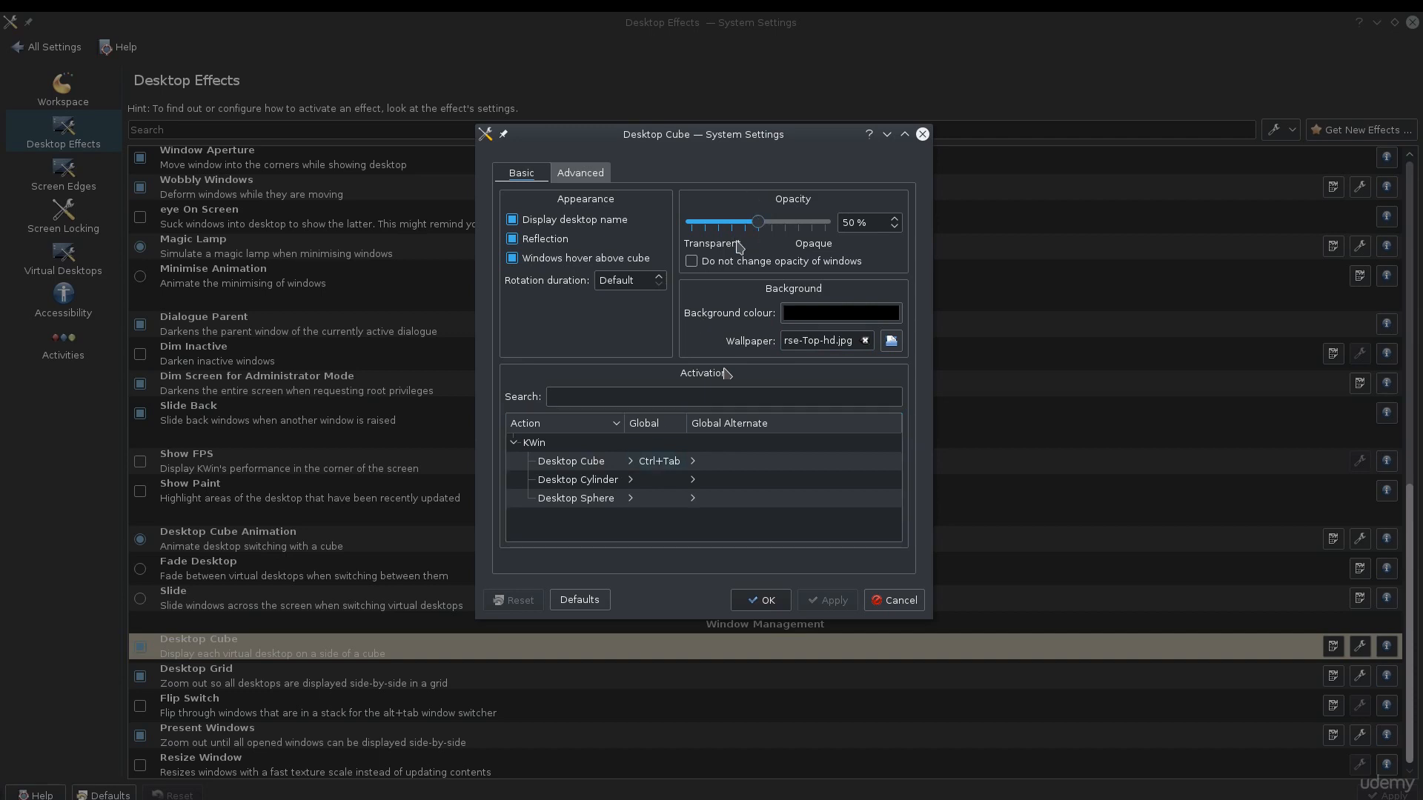
{"action": "left_click", "coordinate": [595, 178]}
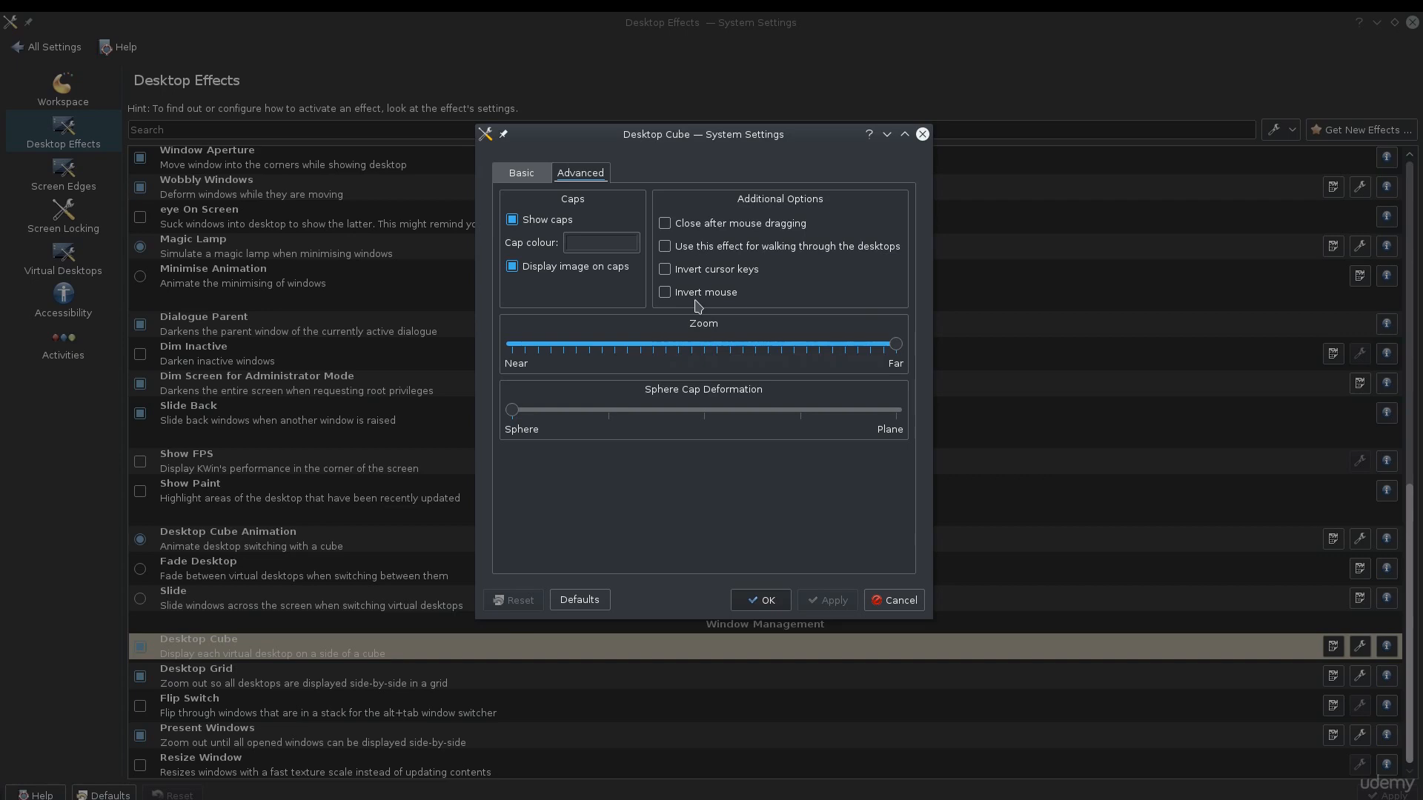
{"action": "left_click", "coordinate": [532, 174]}
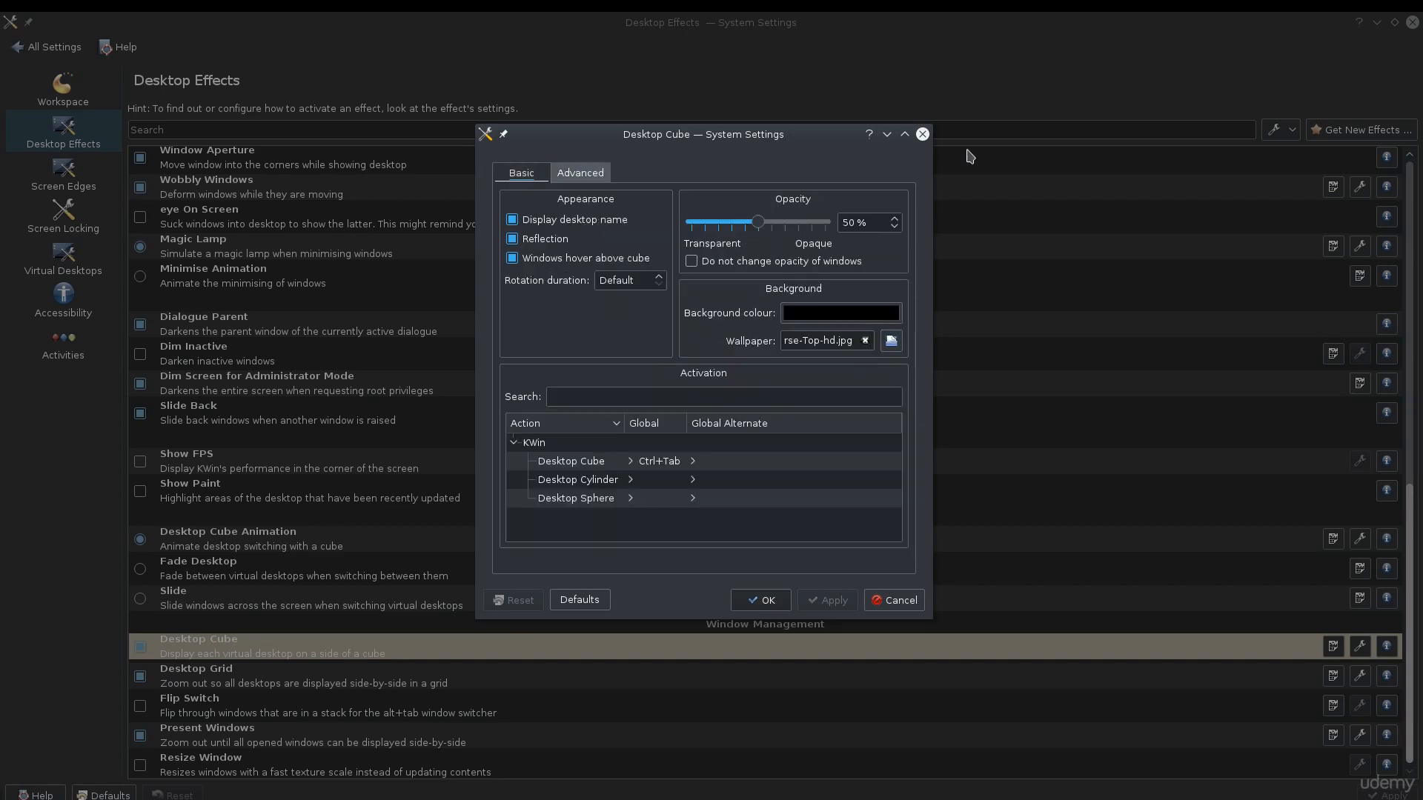
{"action": "left_click", "coordinate": [922, 133]}
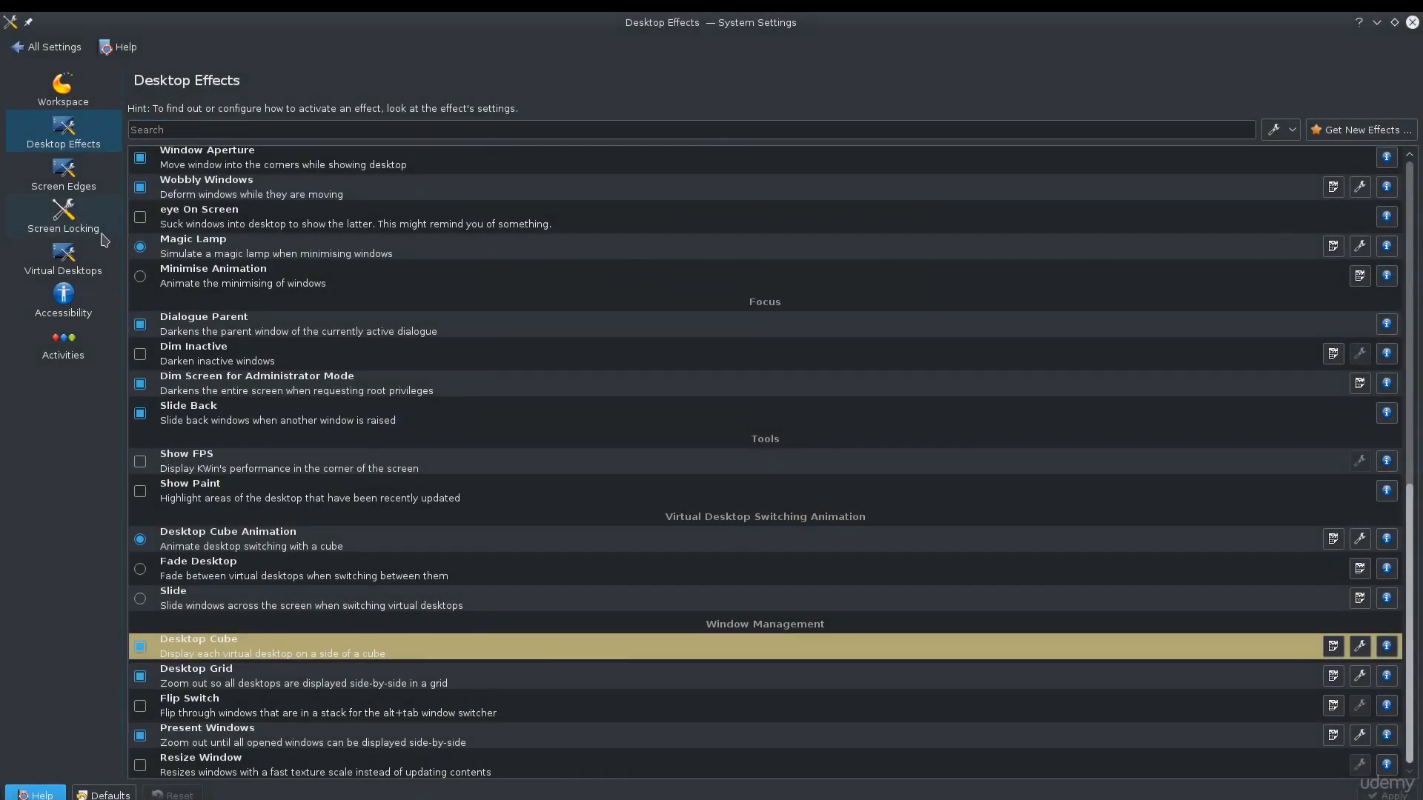
Review the Virtual Desktops layout settings and the Screen Locking timeouts and lock shortcut
{"action": "left_click", "coordinate": [78, 263]}
{"action": "left_click_drag", "start_coordinate": [259, 164], "coordinate": [239, 165]}
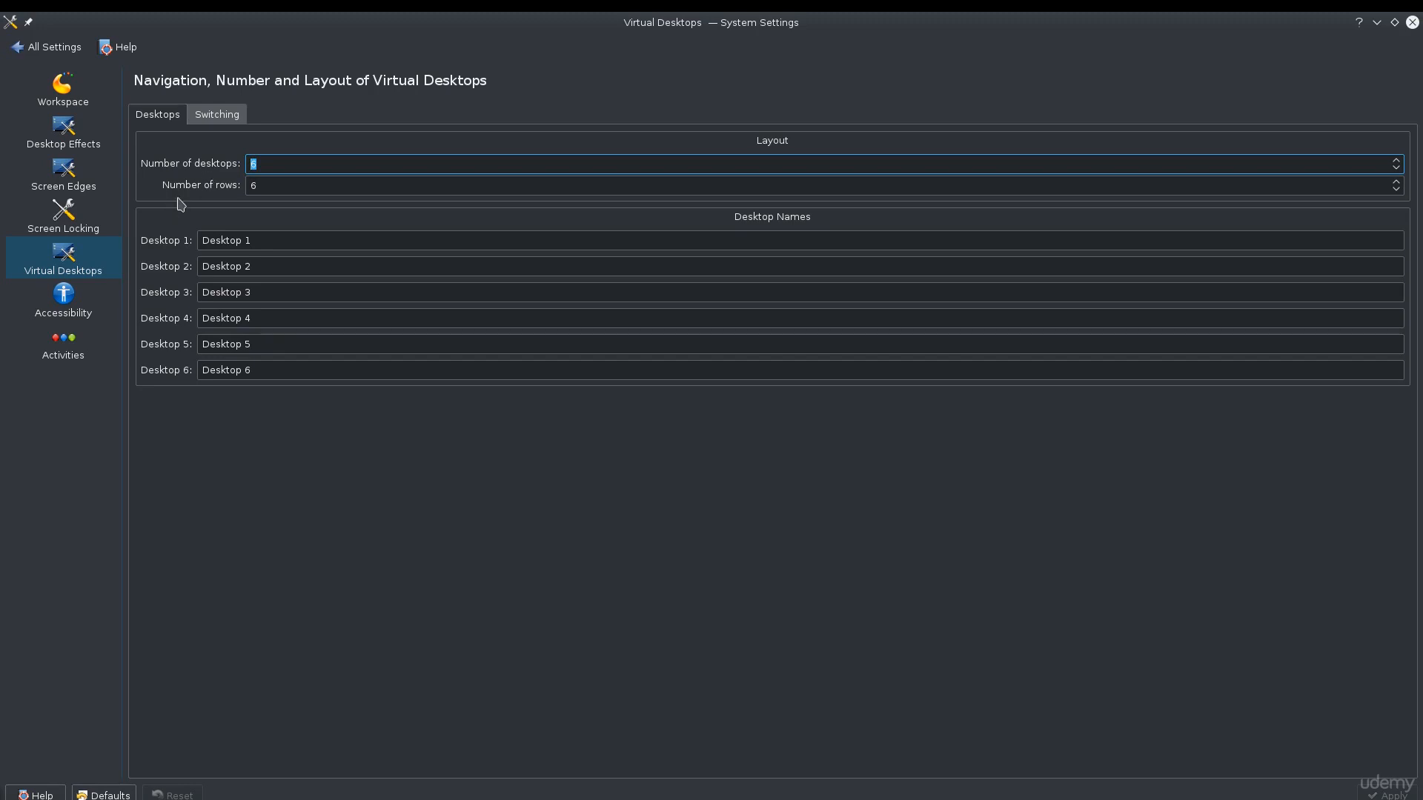
{"action": "left_click", "coordinate": [83, 226]}
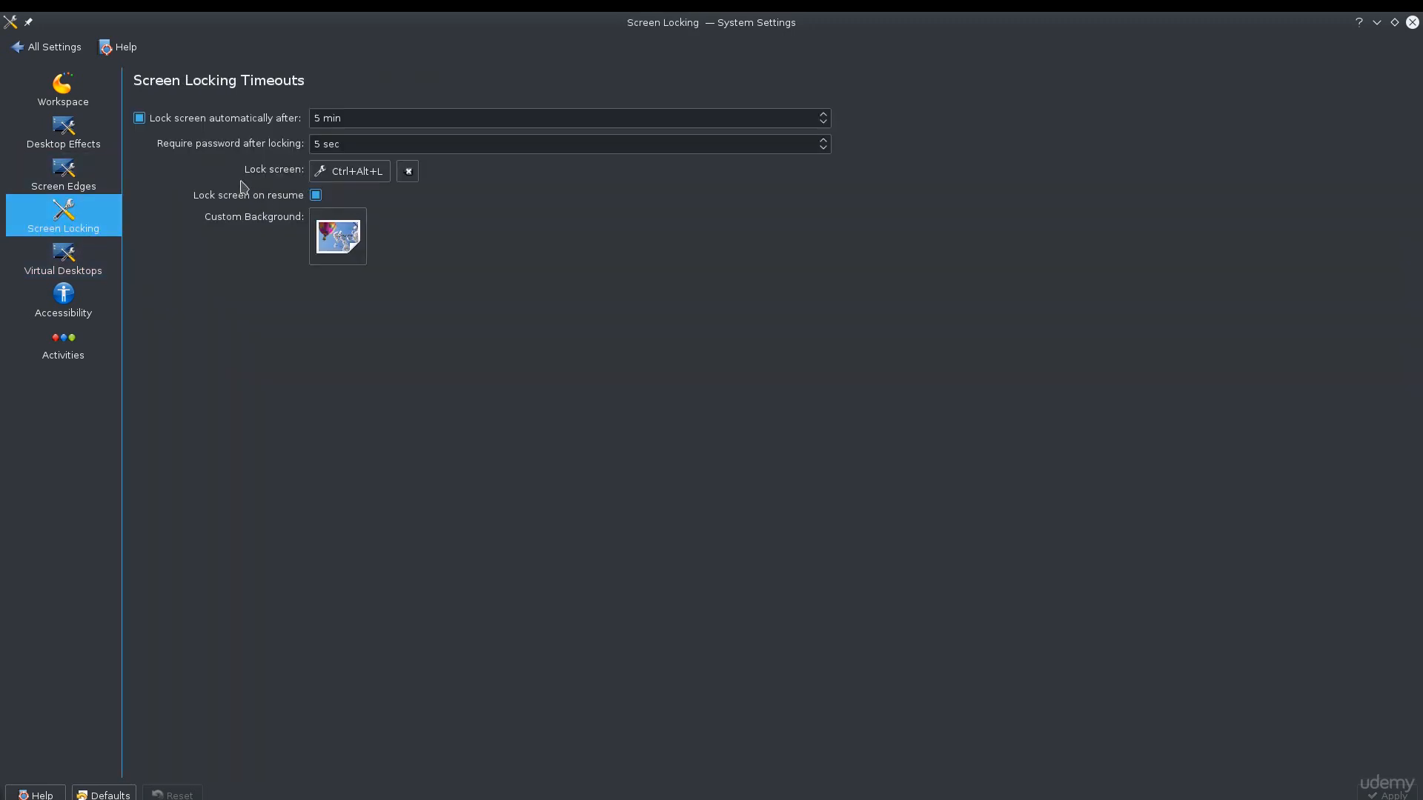
{"action": "key", "text": "ctrl+alt+l"}
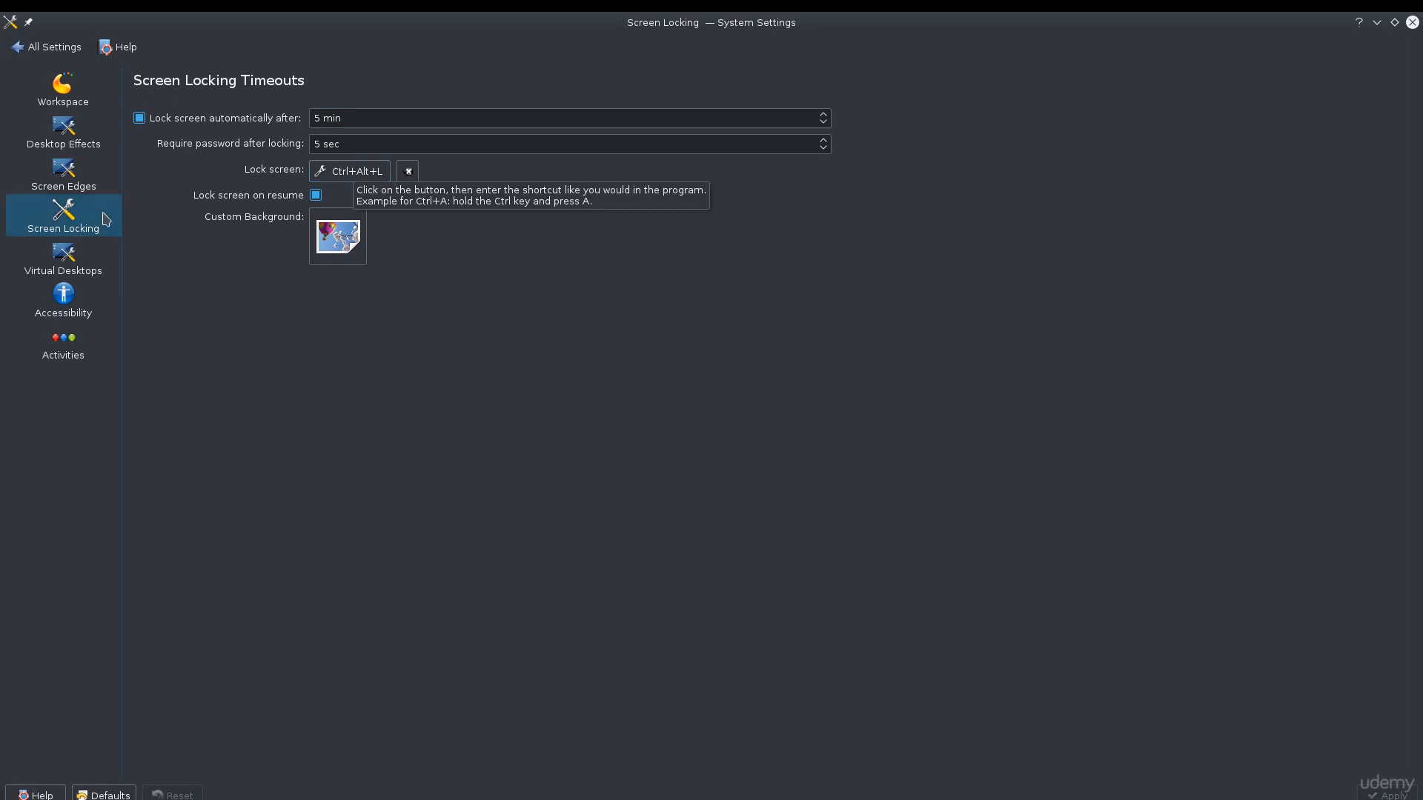
Open the Screen Edges settings and trigger the top-left screen corner action to present the windows, returning to System Settings
{"action": "left_click", "coordinate": [39, 187]}
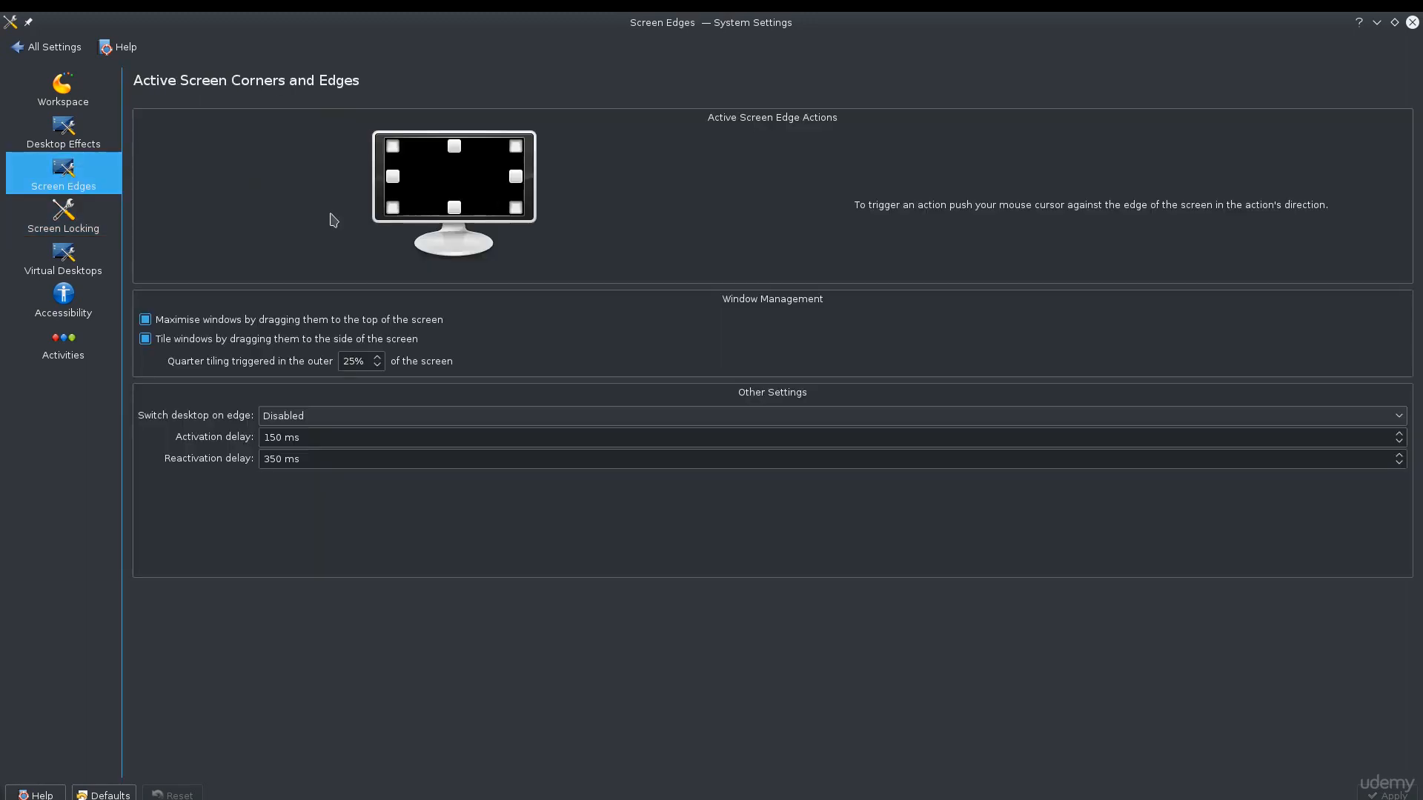
{"action": "mouse_move", "coordinate": [274, 12]}
{"action": "mouse_move", "coordinate": [0, 13]}
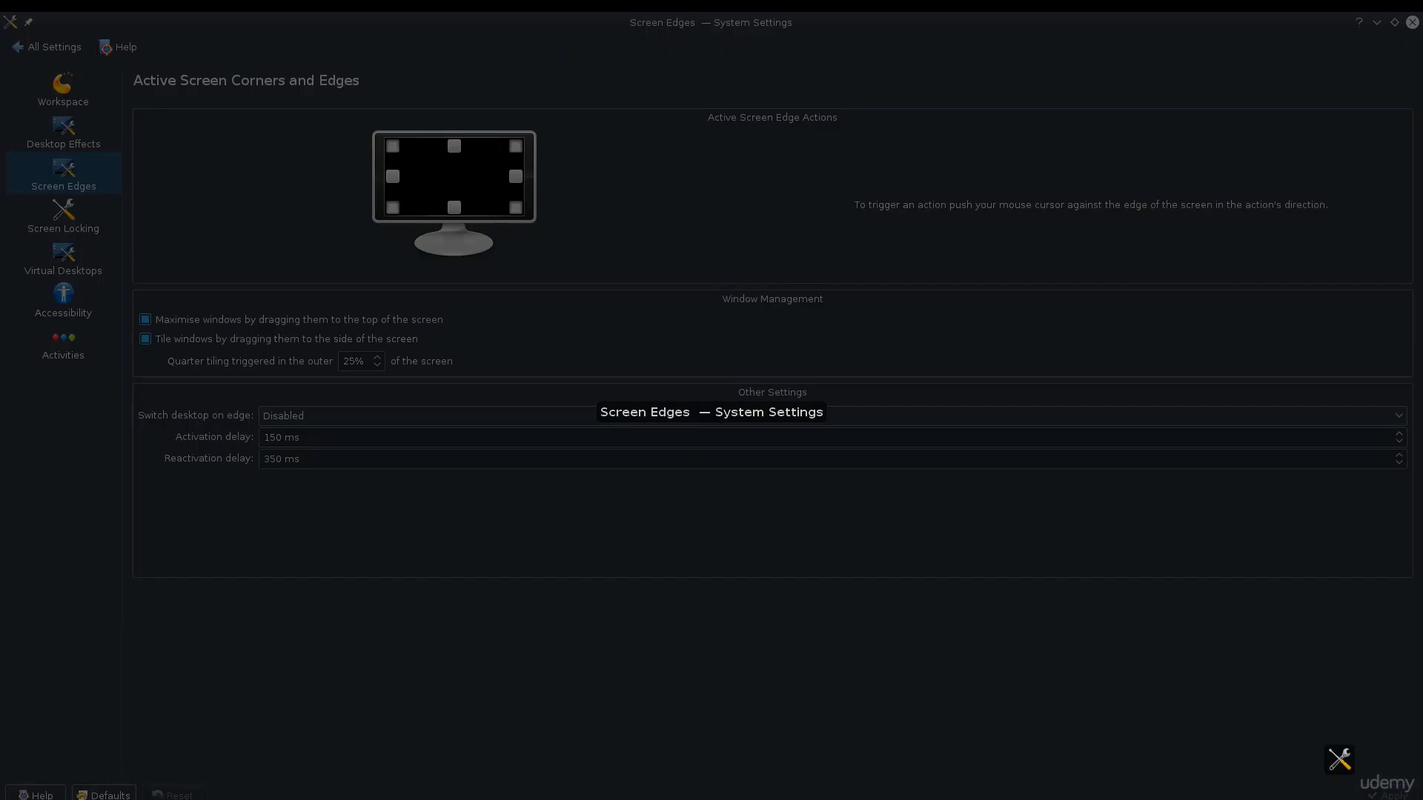
{"action": "left_click", "coordinate": [368, 309]}
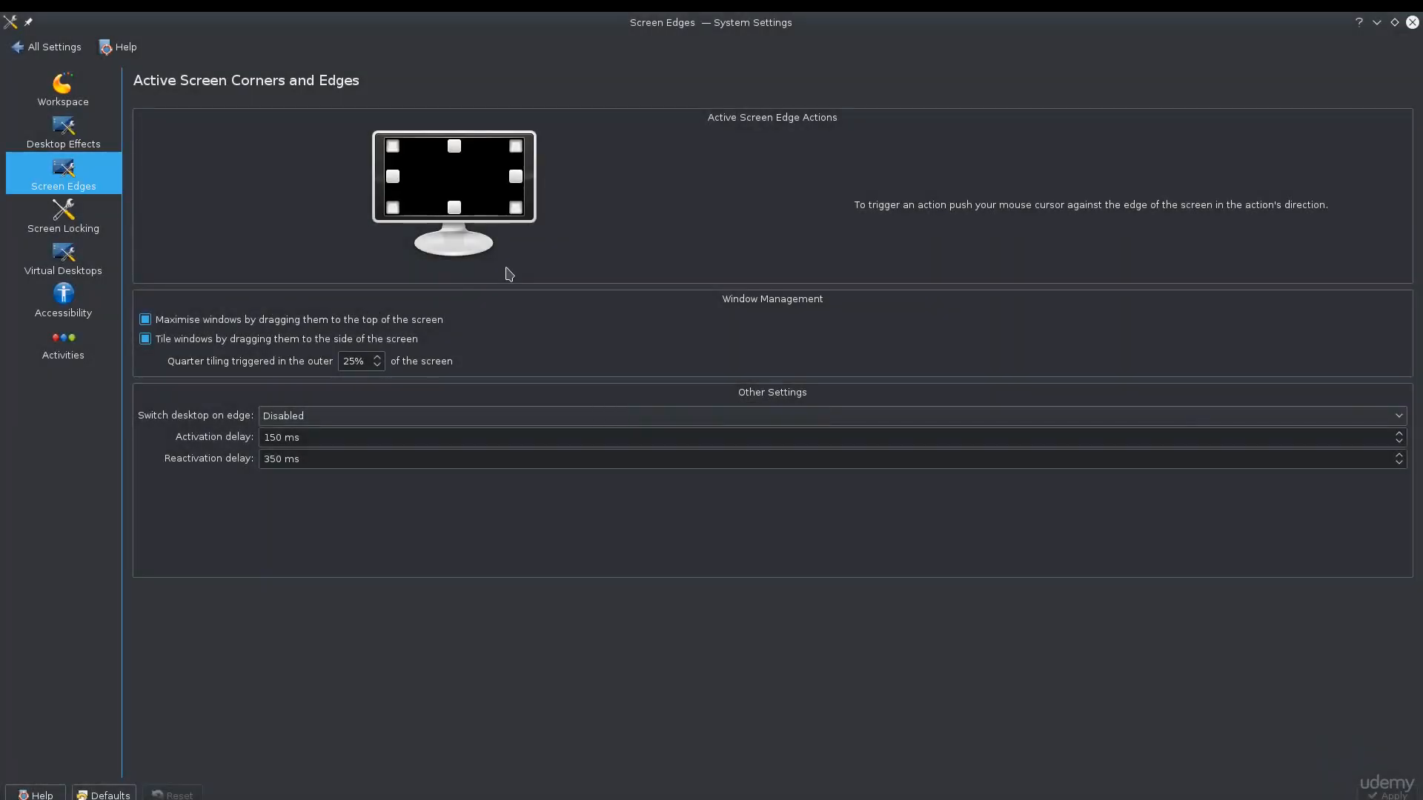
Pull System Settings out of its maximised state and demonstrate the top-left screen corner action twice, reselecting the window each time
{"action": "left_click_drag", "start_coordinate": [763, 22], "coordinate": [625, 222]}
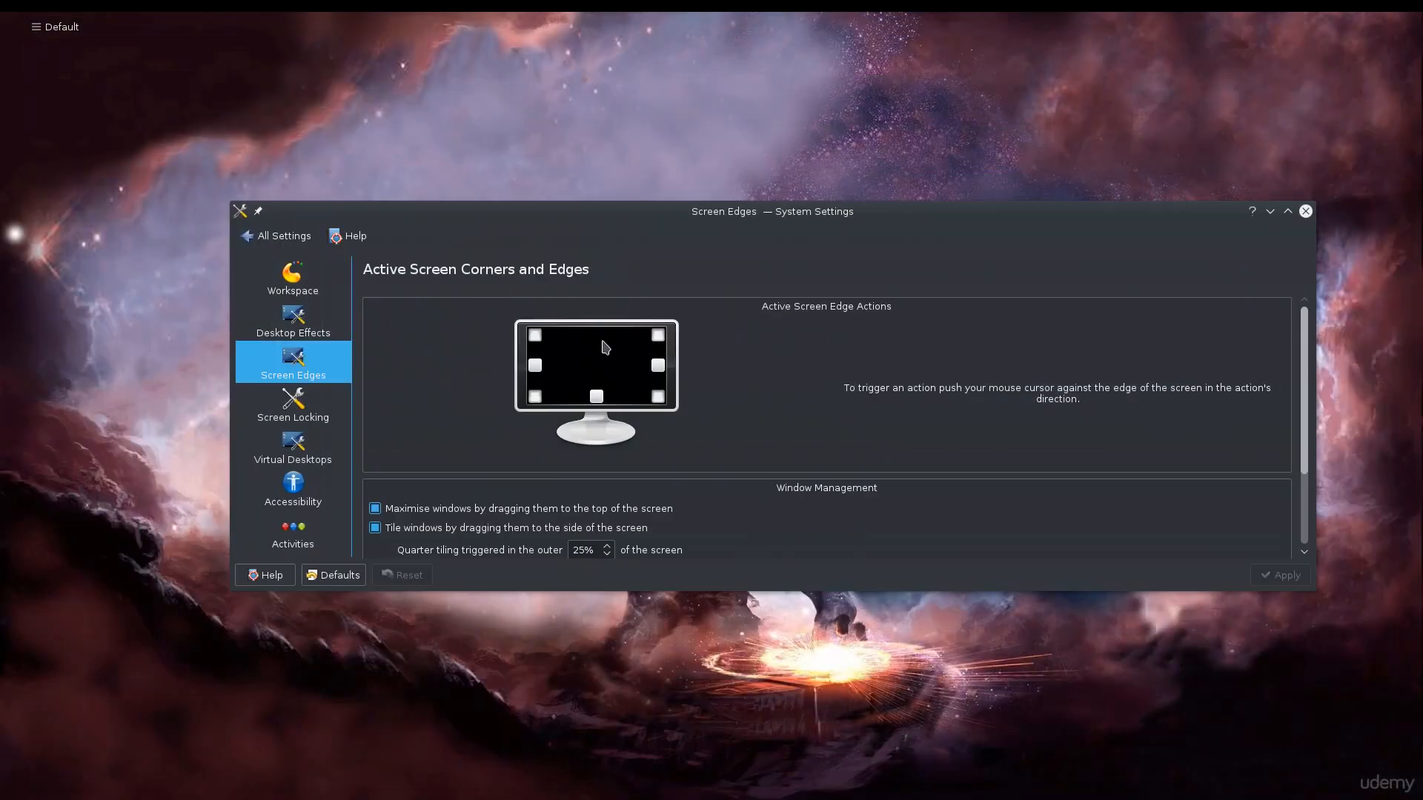
{"action": "mouse_move", "coordinate": [1, 12]}
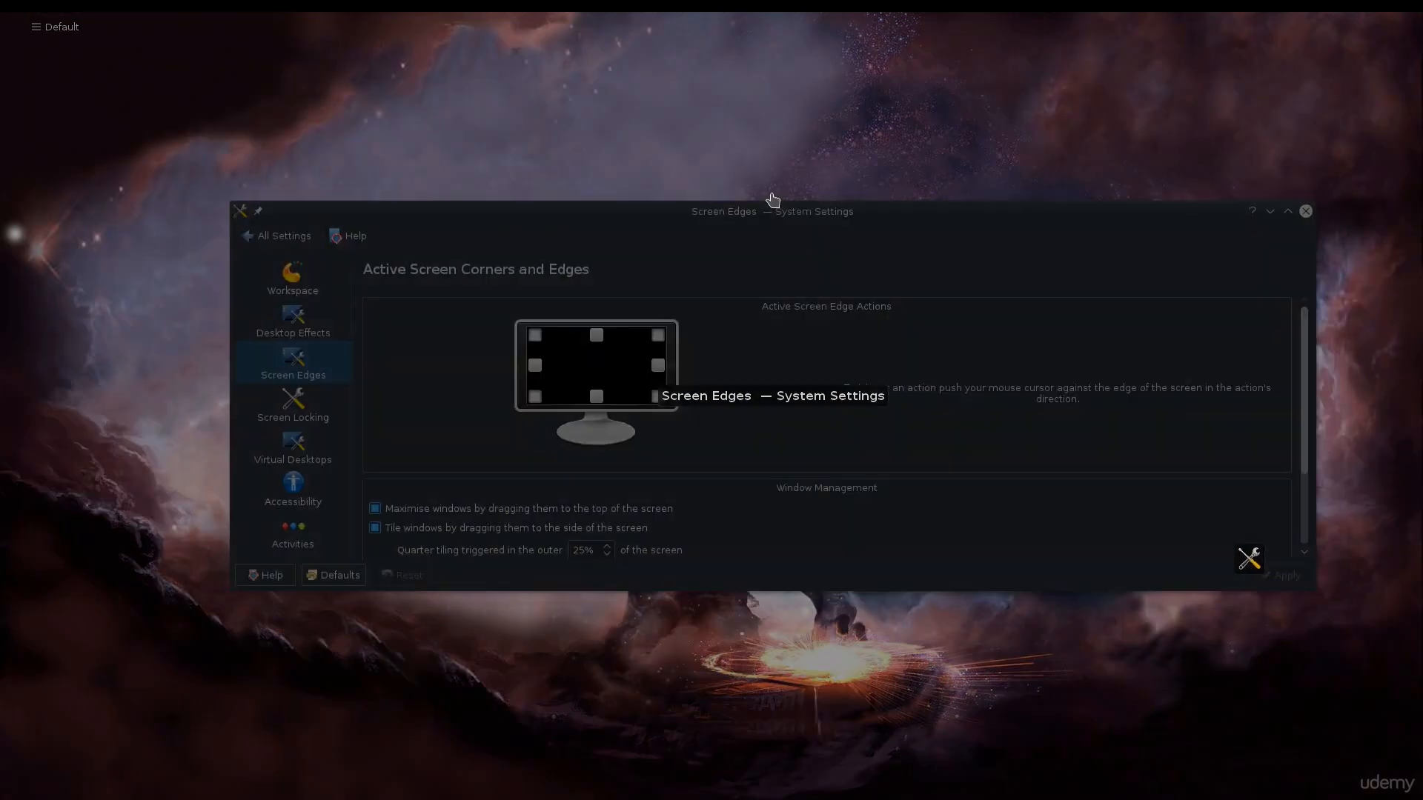
{"action": "left_click", "coordinate": [770, 215]}
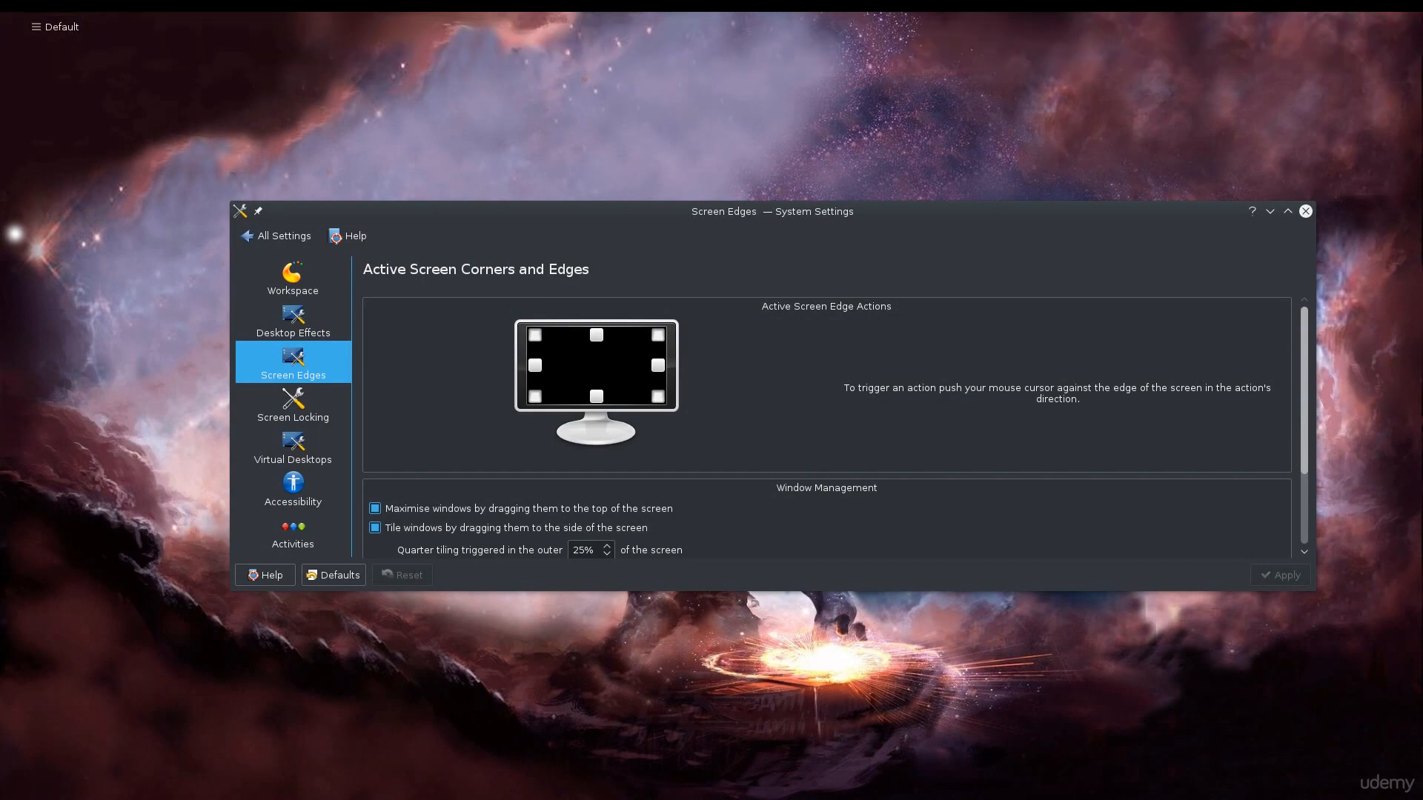
{"action": "mouse_move", "coordinate": [0, 12]}
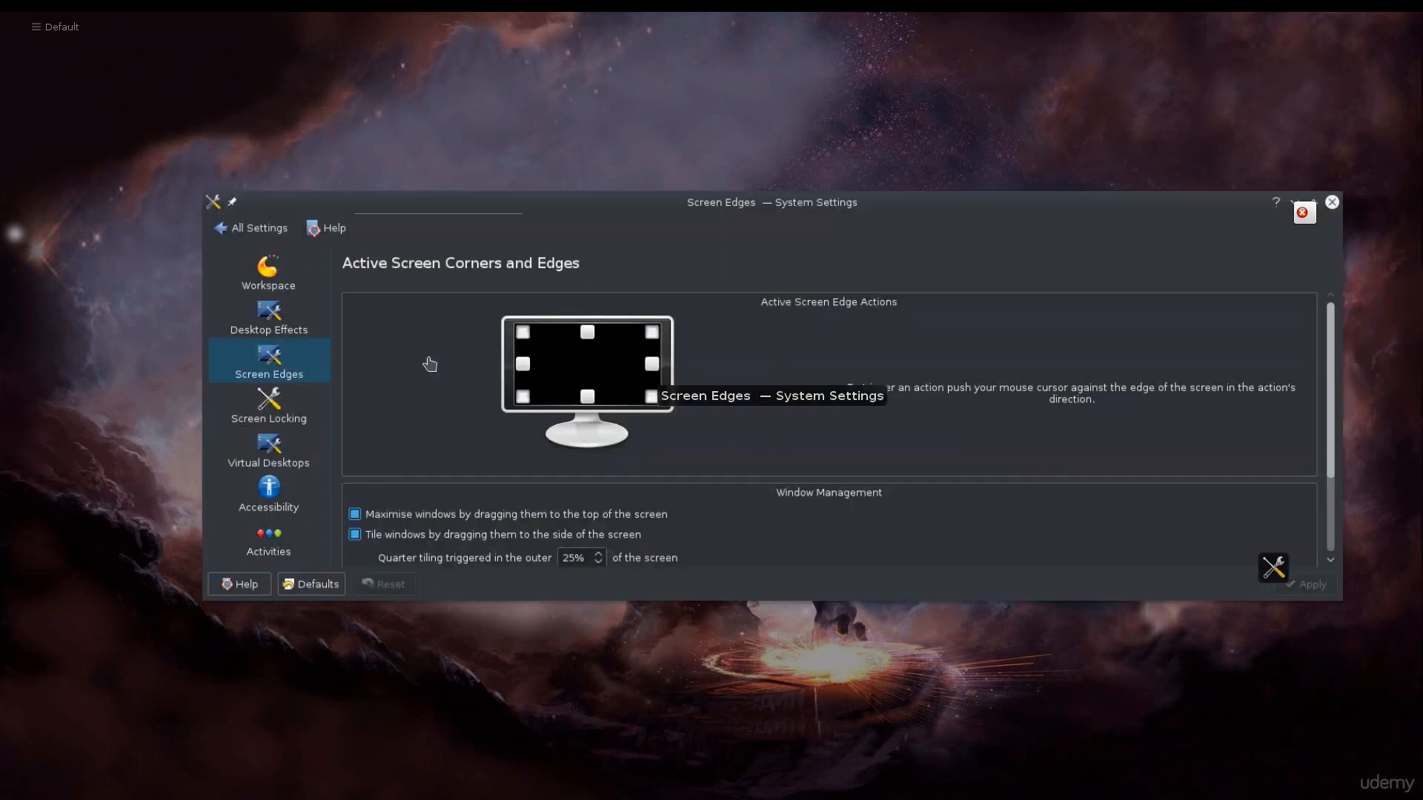
{"action": "left_click", "coordinate": [430, 368]}
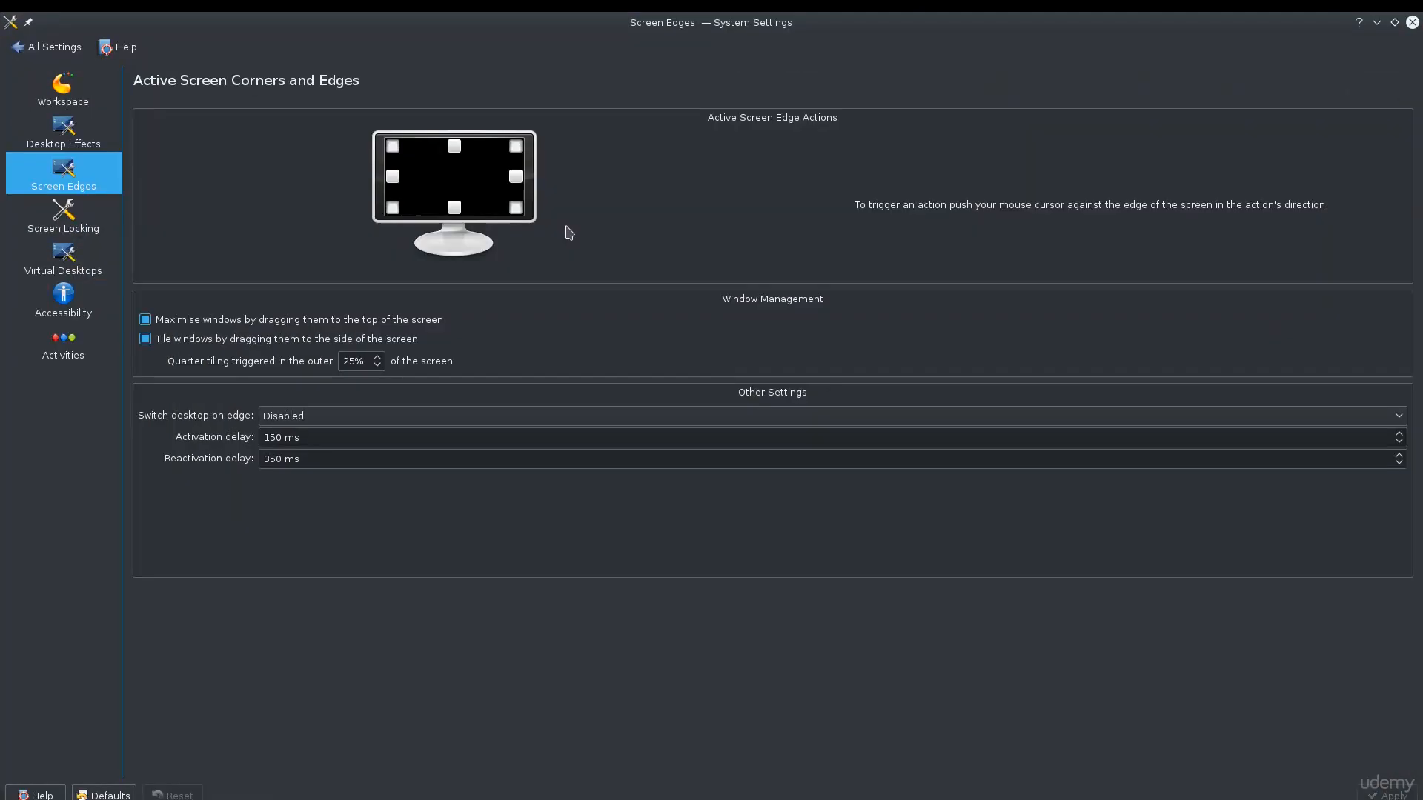
Look through the actions available for the top-left screen corner, dismiss them without a change and return to the settings overview
{"action": "left_click", "coordinate": [396, 149]}
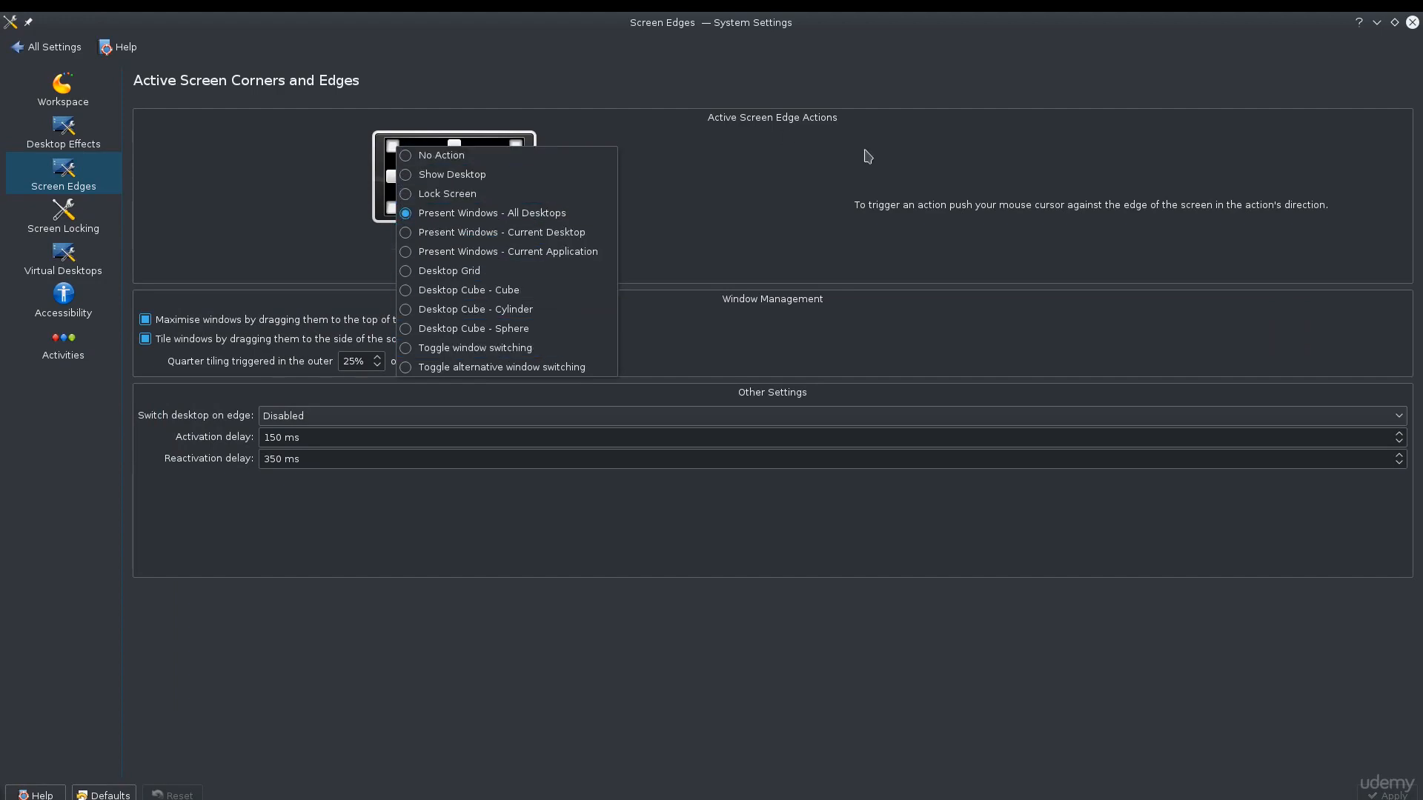
{"action": "left_click", "coordinate": [852, 174]}
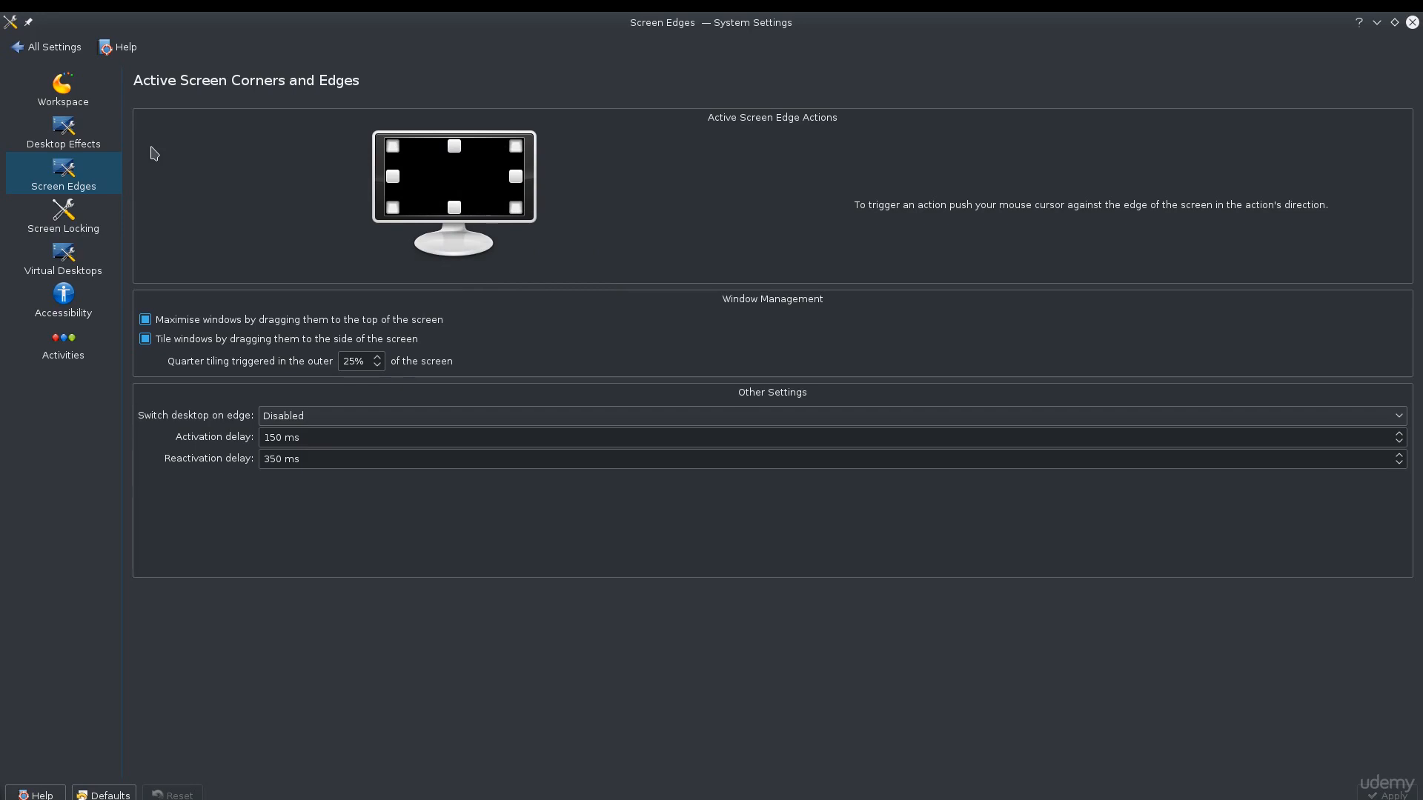
{"action": "left_click", "coordinate": [52, 47]}
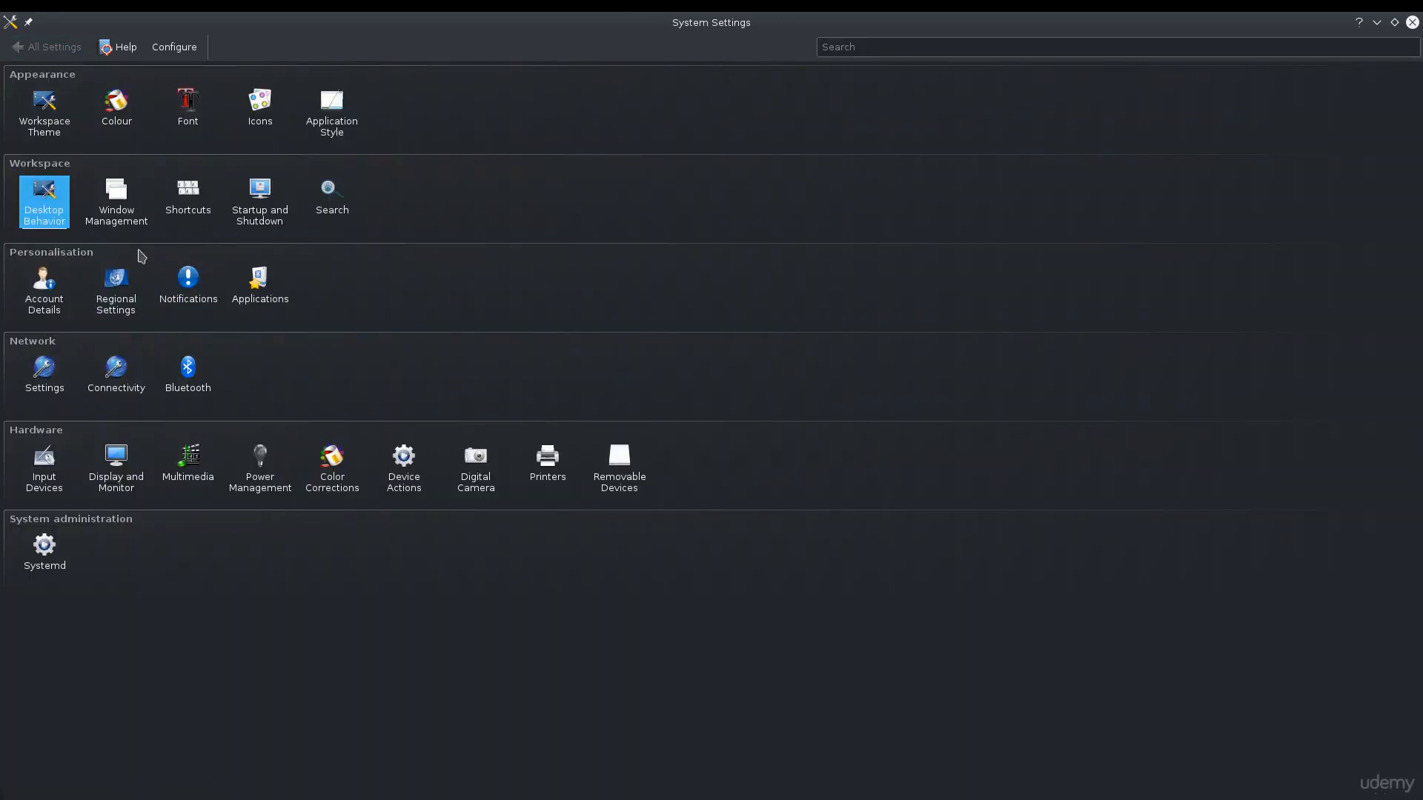
View the KDE Wallet and User Manager pages of Account Details and the Default Applications page, returning to the settings overview
{"action": "left_click", "coordinate": [33, 311]}
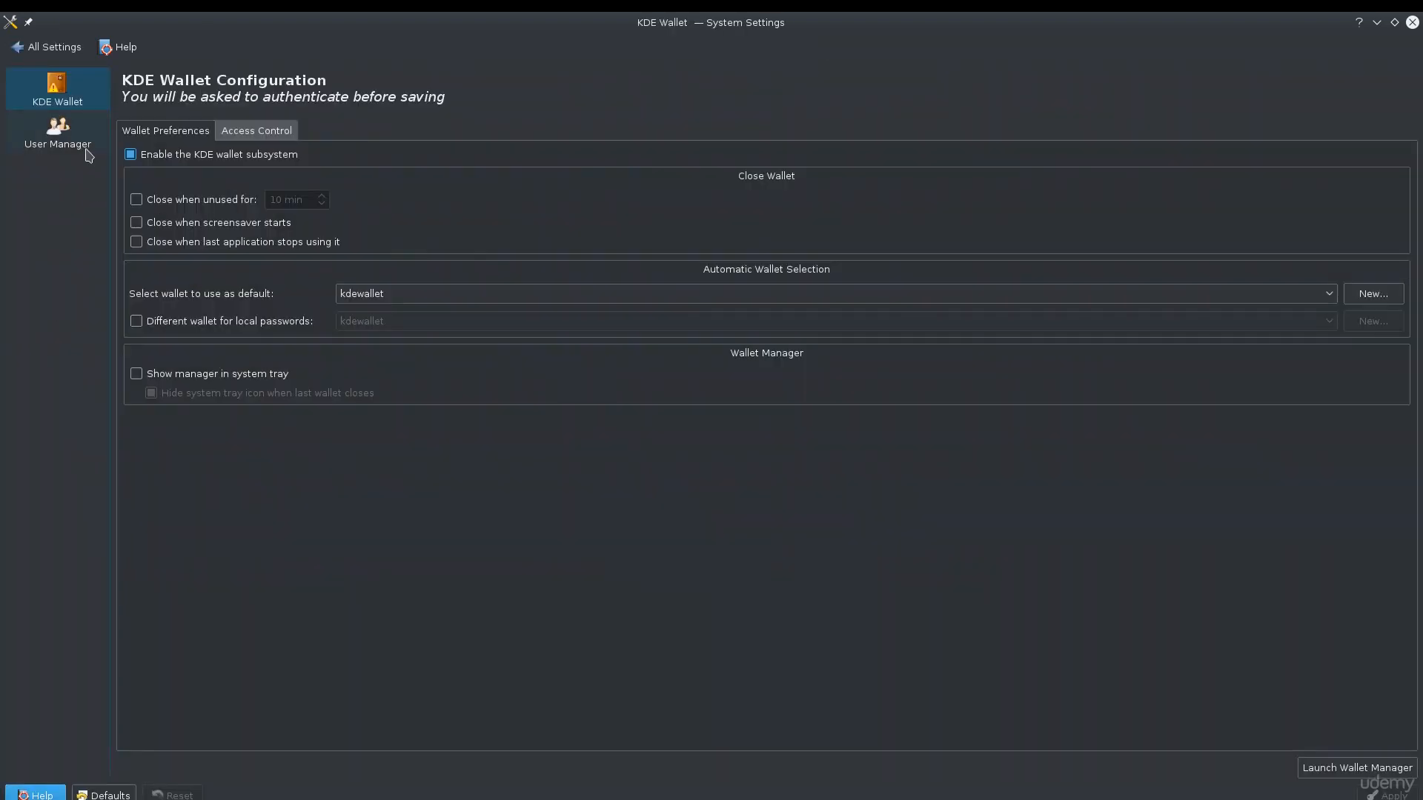
{"action": "left_click", "coordinate": [67, 137]}
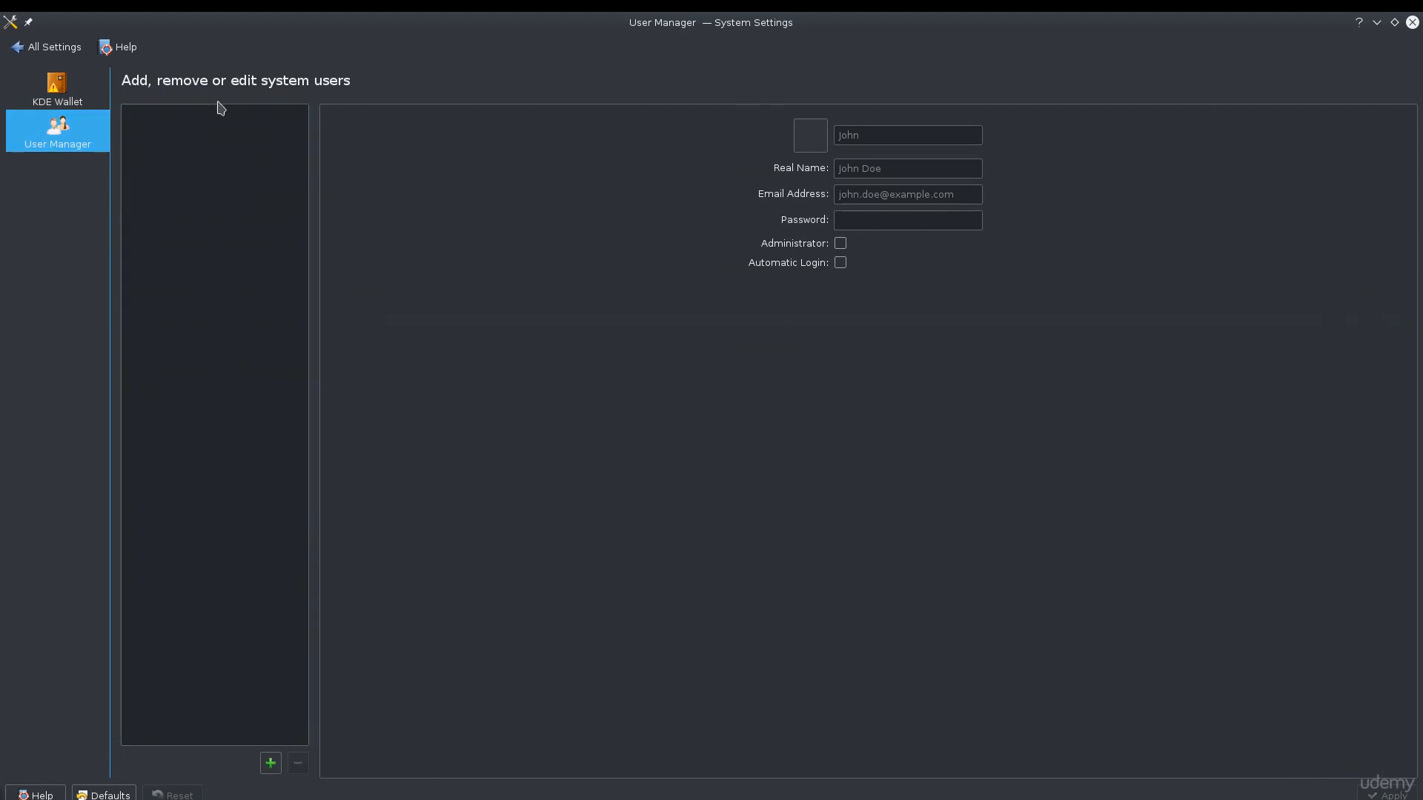
{"action": "left_click", "coordinate": [12, 46]}
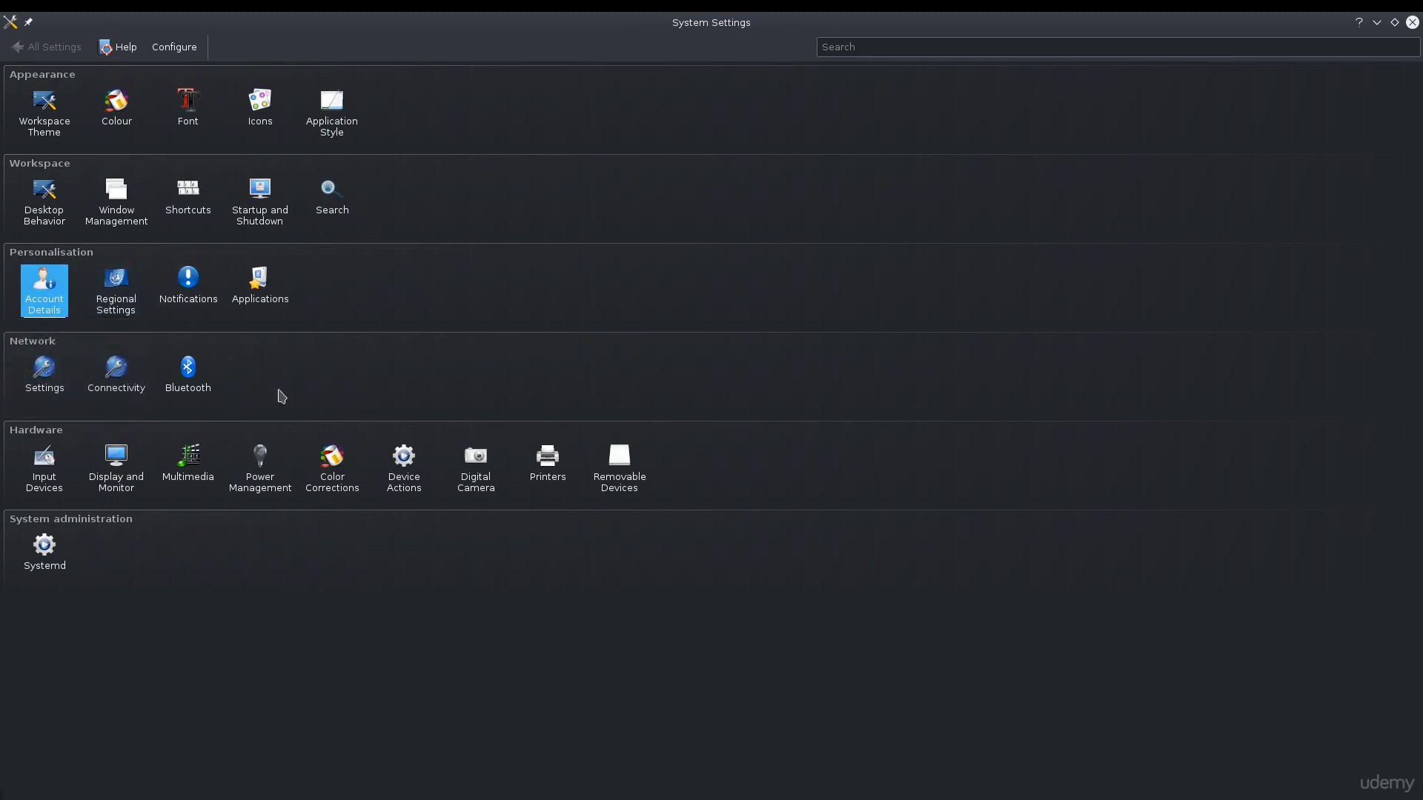
{"action": "left_click", "coordinate": [269, 296]}
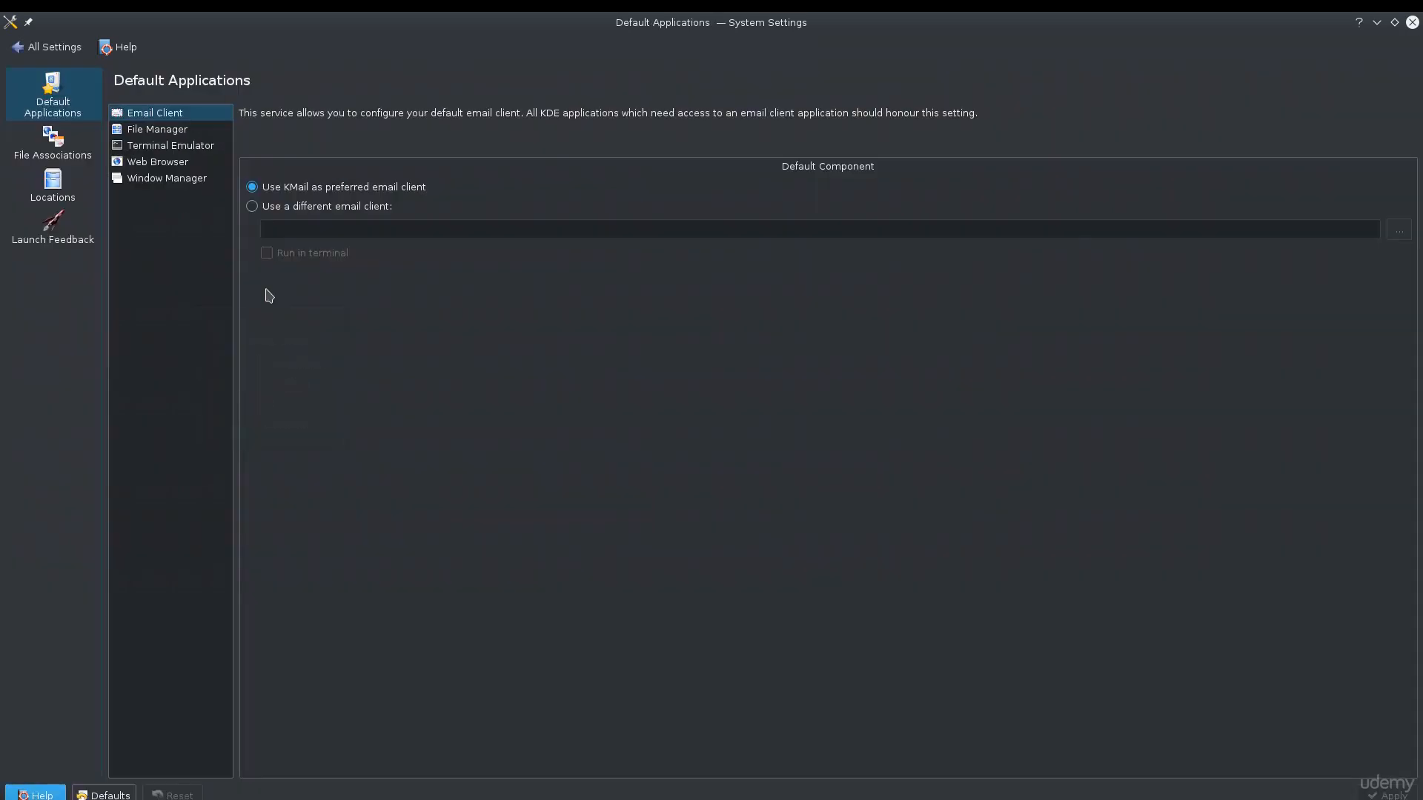
{"action": "left_click", "coordinate": [49, 46]}
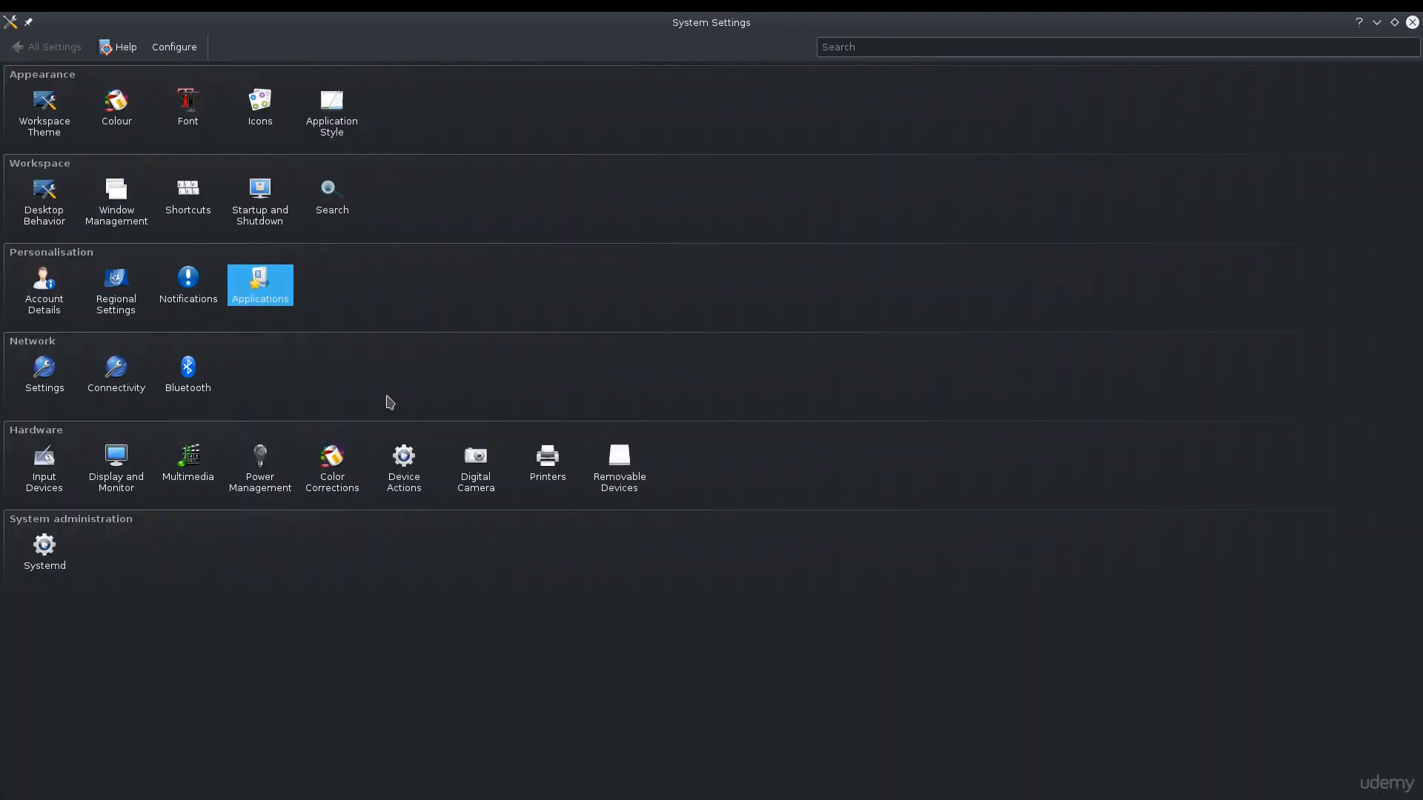
View the Keyboard, Mouse and Touchpad pages of Input Devices and return to the settings overview
{"action": "left_click", "coordinate": [52, 493]}
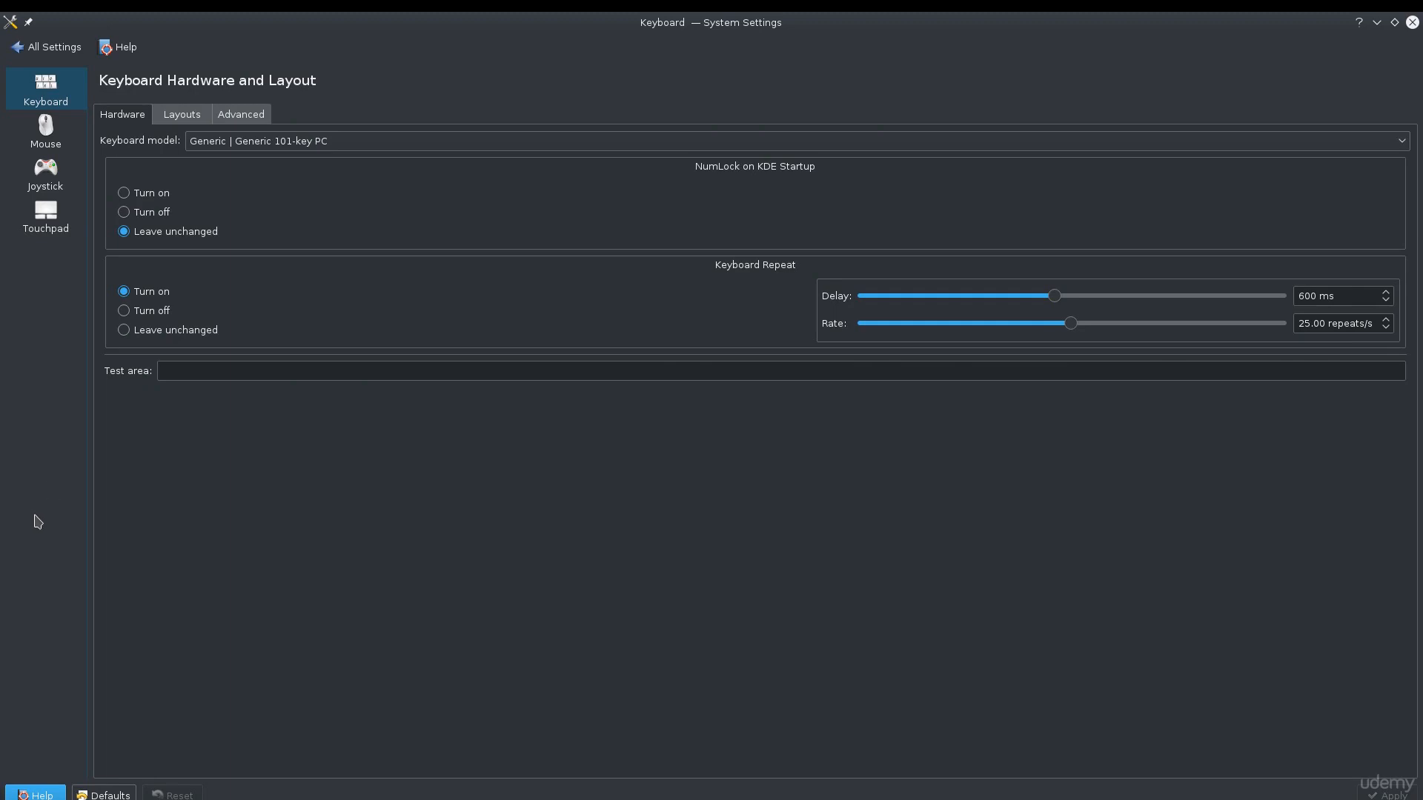
{"action": "left_click", "coordinate": [53, 149]}
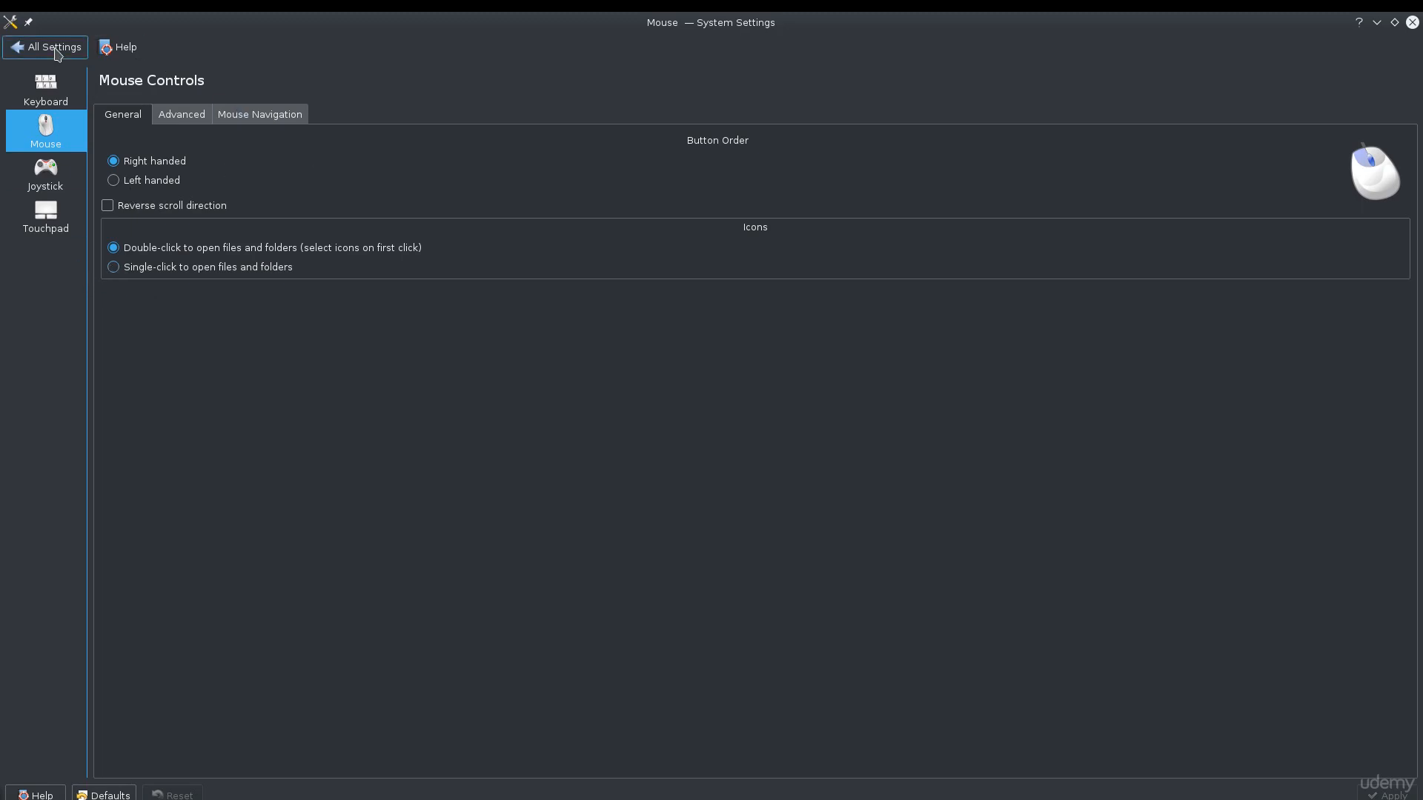
{"action": "left_click", "coordinate": [45, 215]}
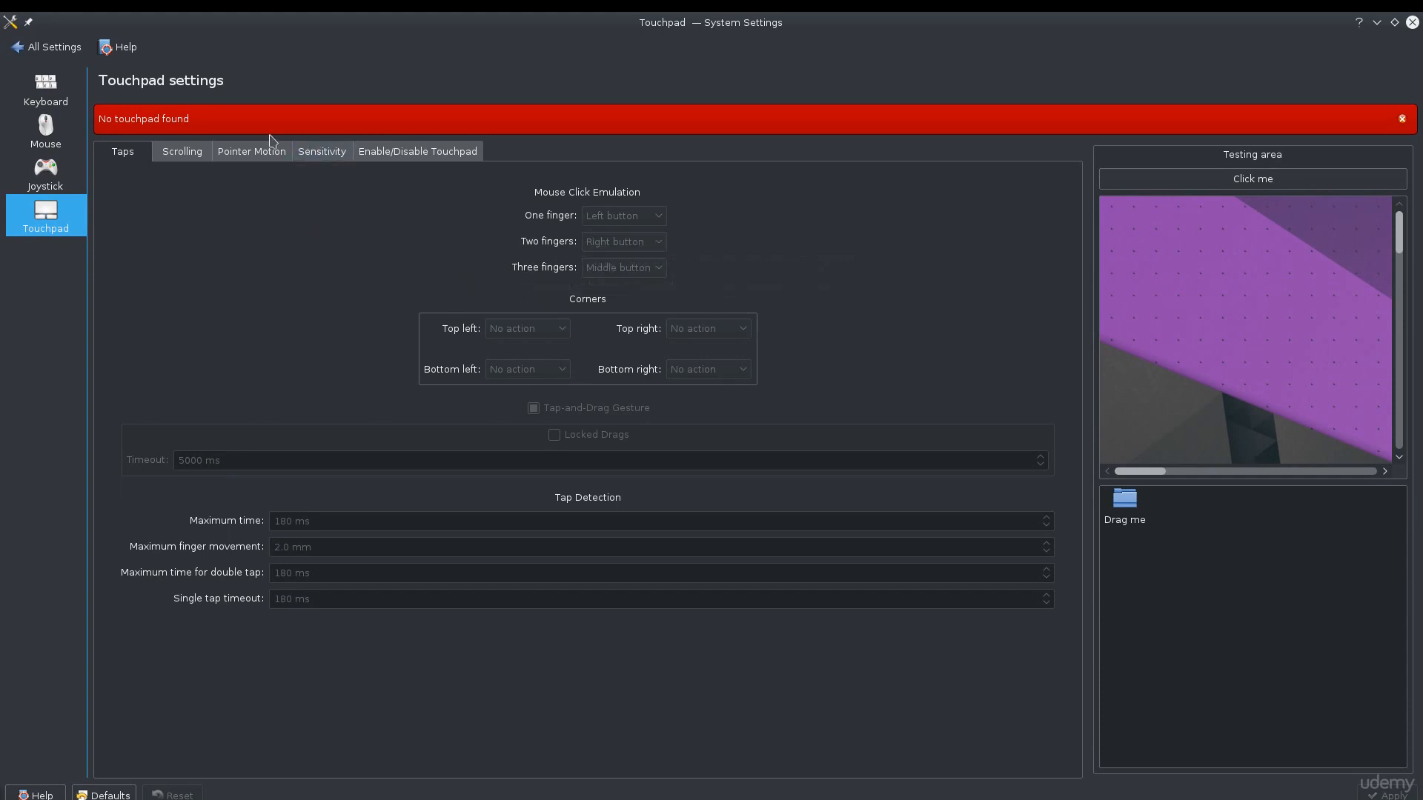
{"action": "left_click", "coordinate": [47, 112]}
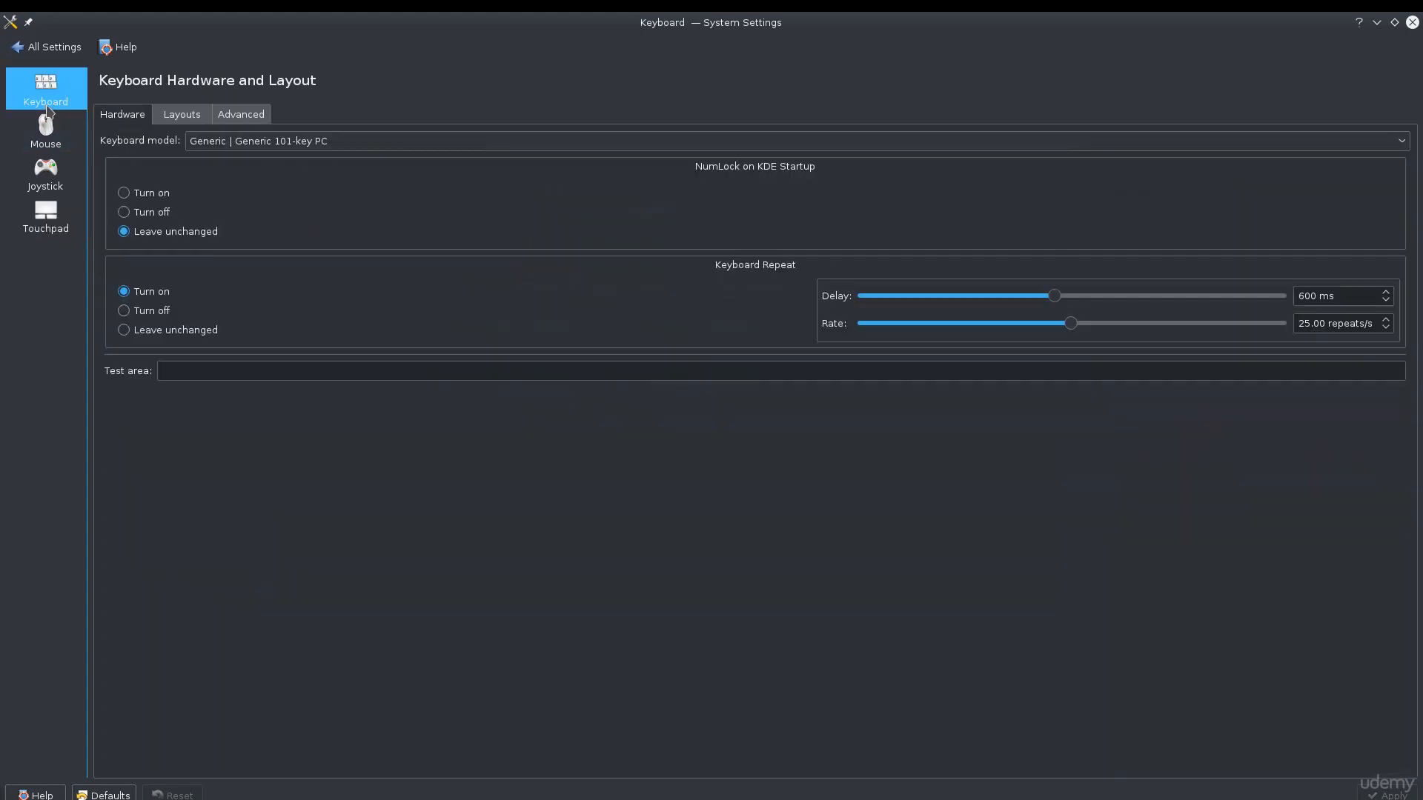
{"action": "left_click", "coordinate": [42, 48]}
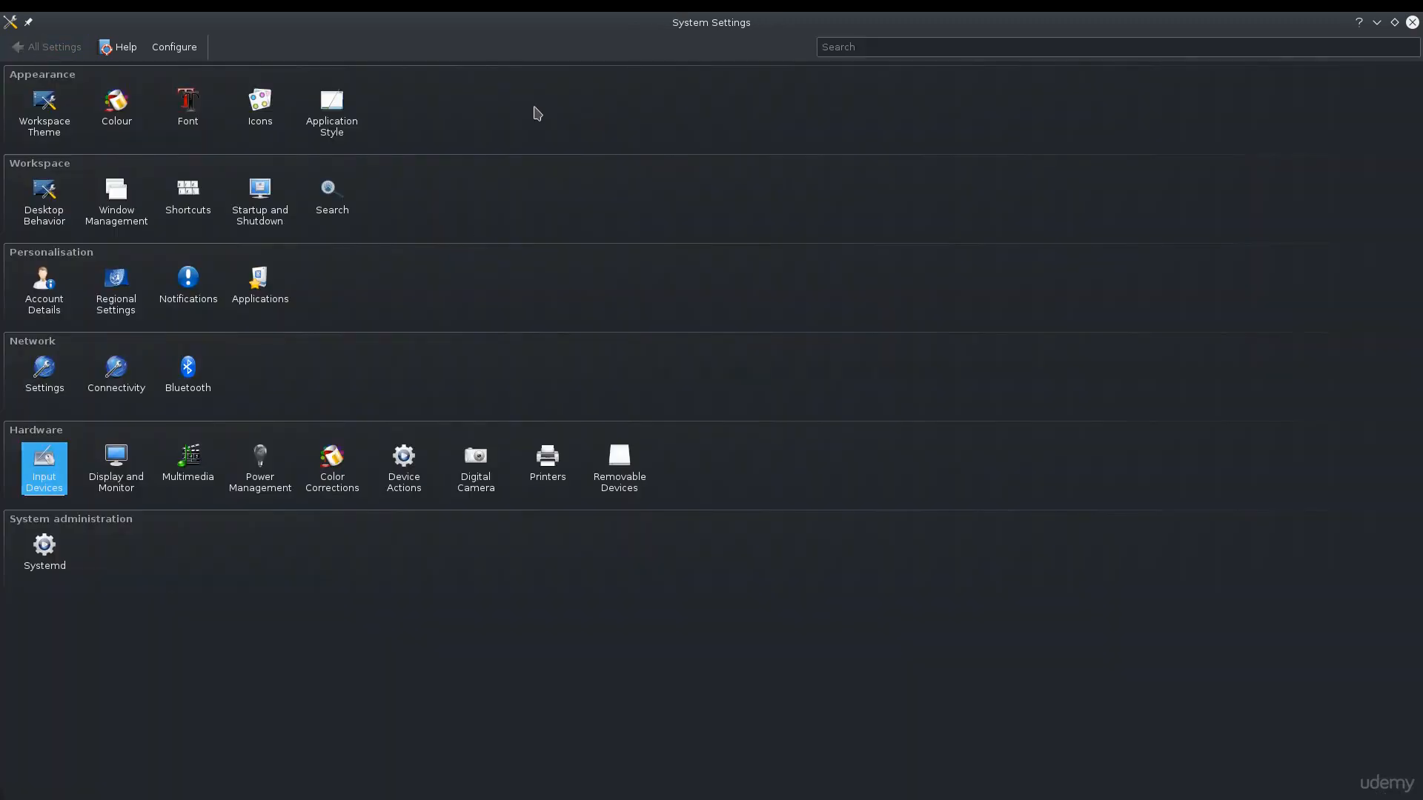
View the Window Management settings, take the window out of its maximised state and return to the settings overview
{"action": "left_click", "coordinate": [100, 195]}
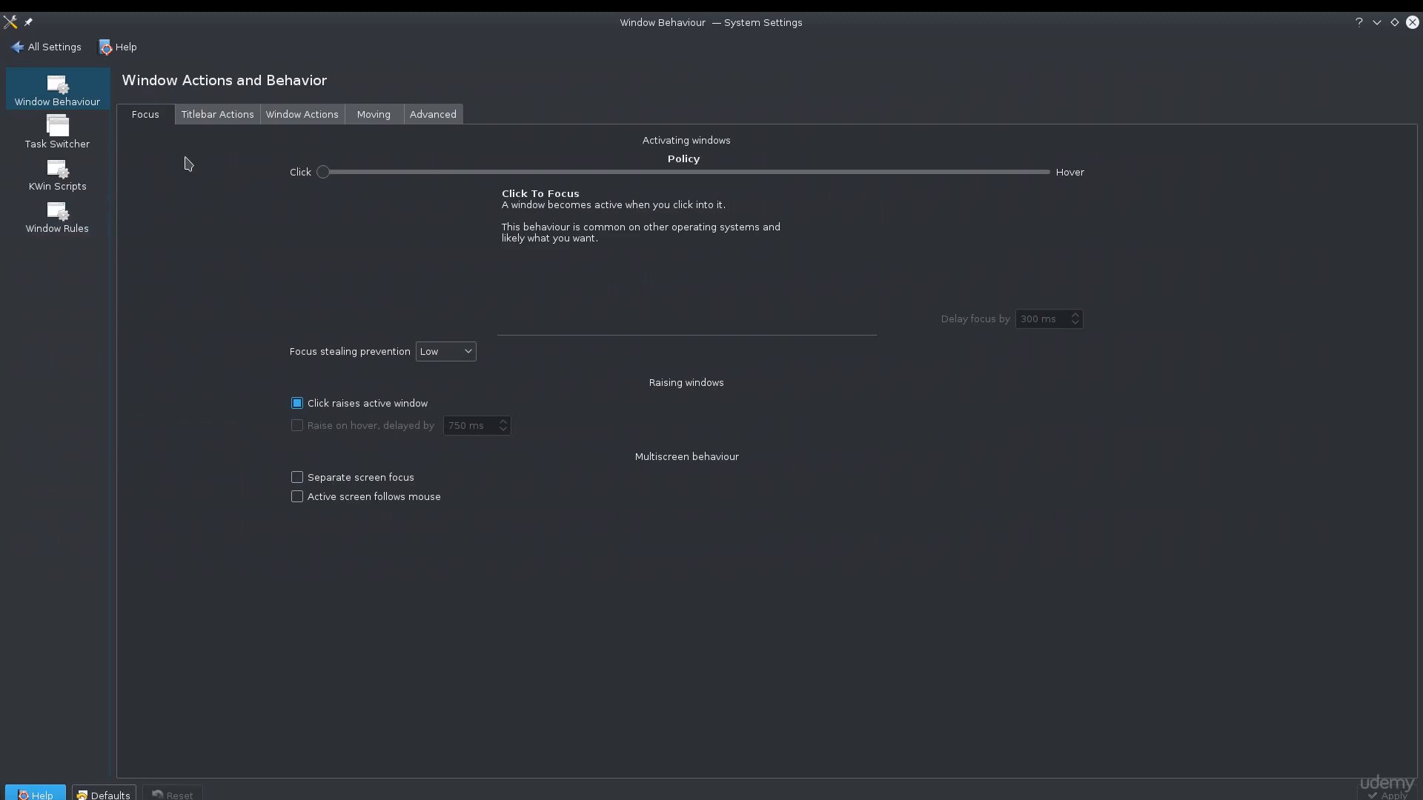
{"action": "double_click", "coordinate": [695, 24]}
{"action": "left_click", "coordinate": [276, 236]}
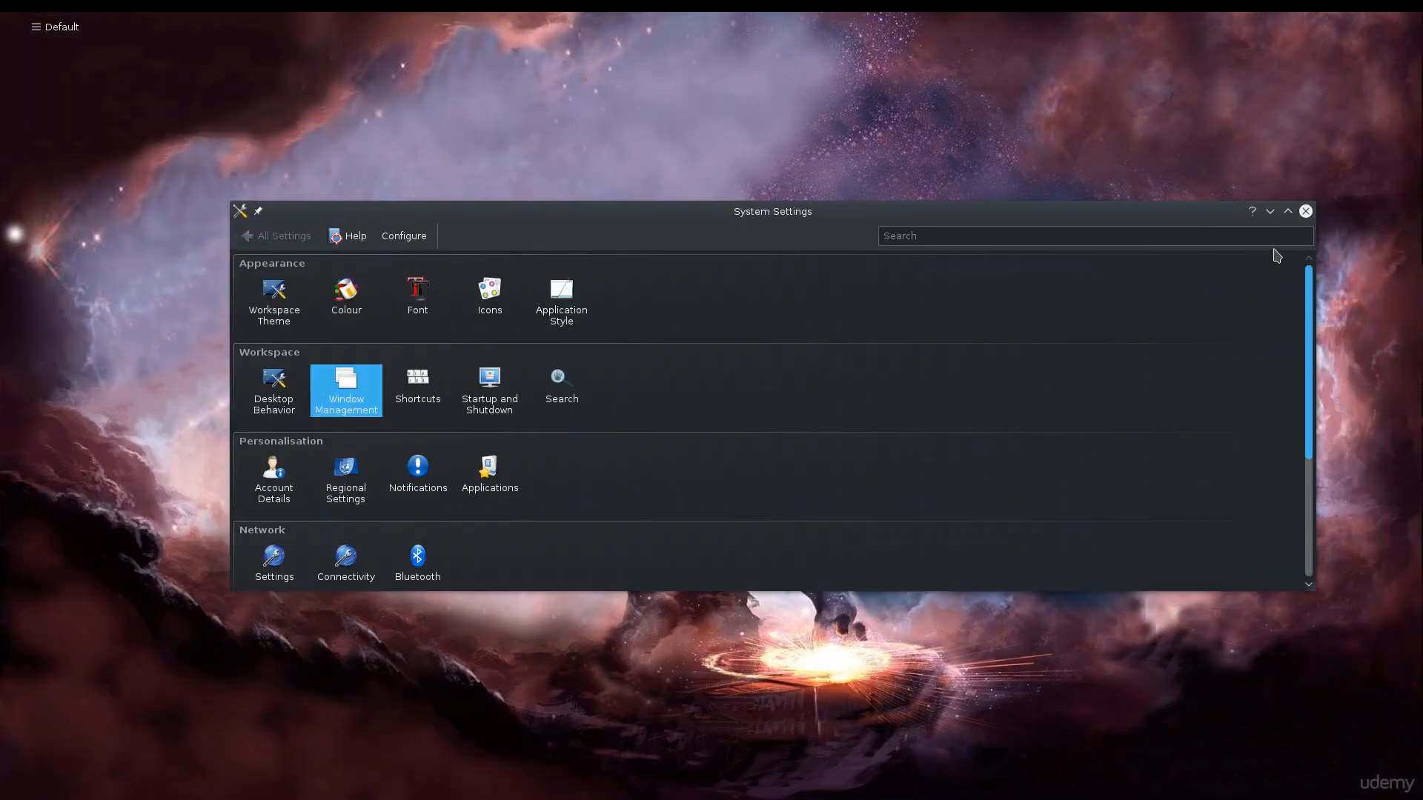
Launch the Dolphin file manager and enlarge its window until all items in the Home folder fit
{"action": "mouse_move", "coordinate": [191, 15]}
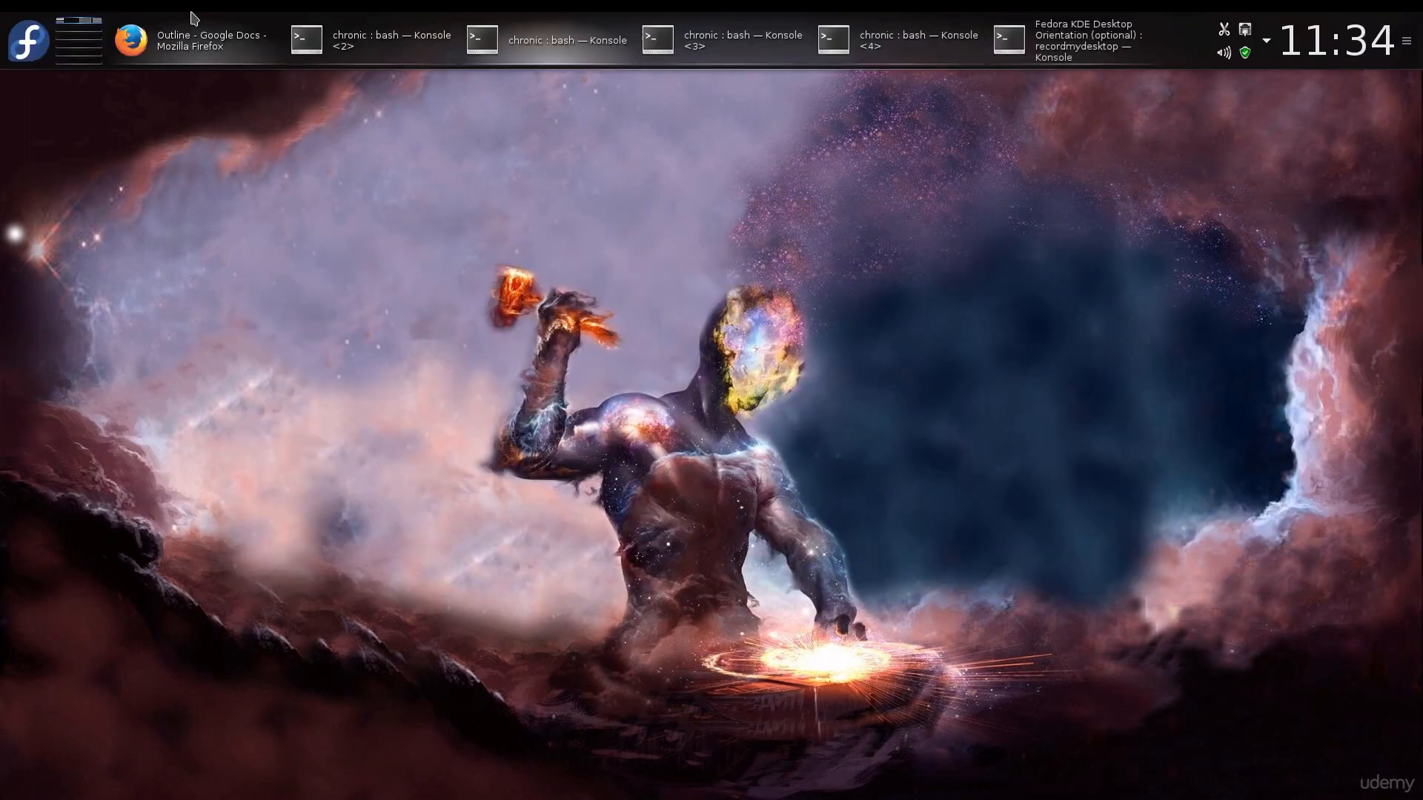
{"action": "left_click", "coordinate": [28, 41]}
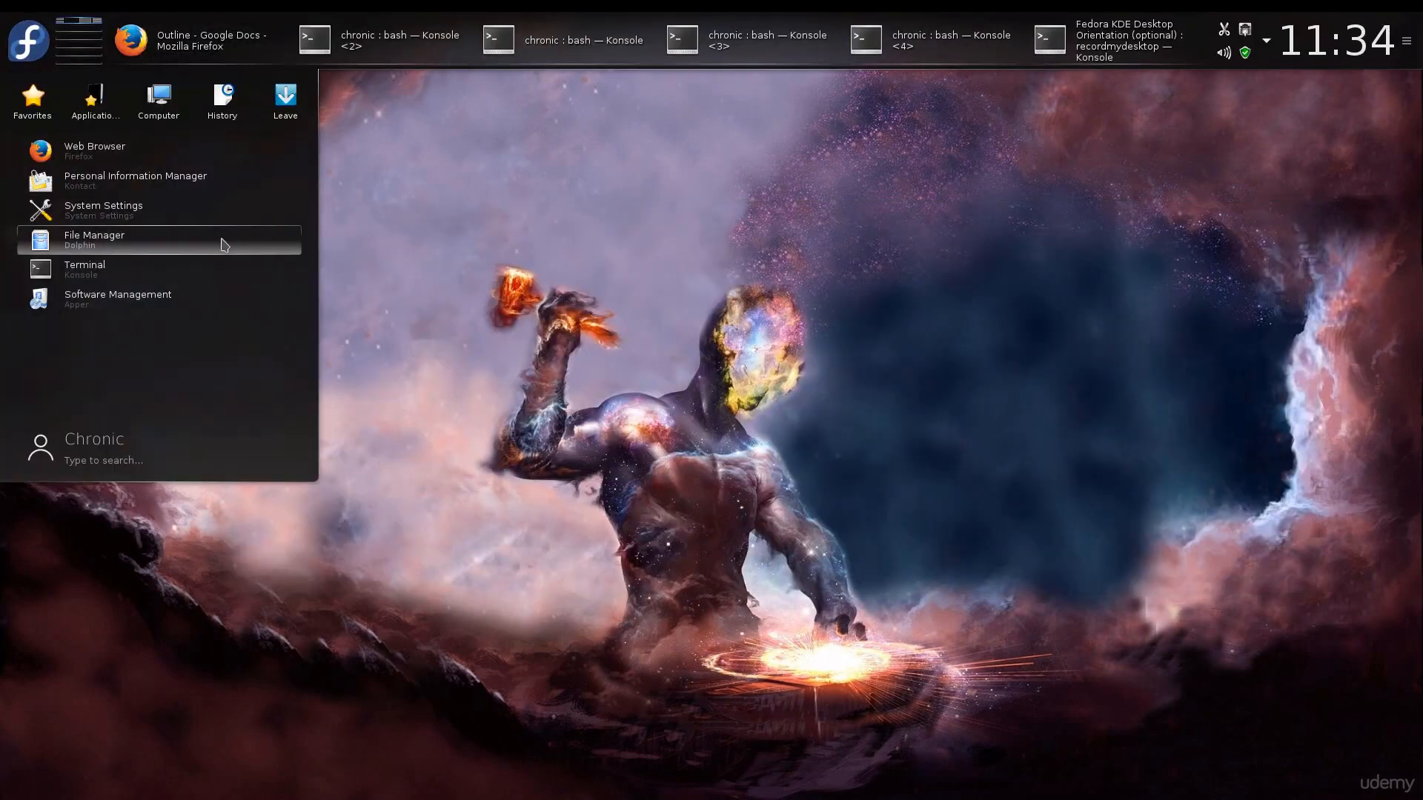
{"action": "left_click", "coordinate": [33, 43]}
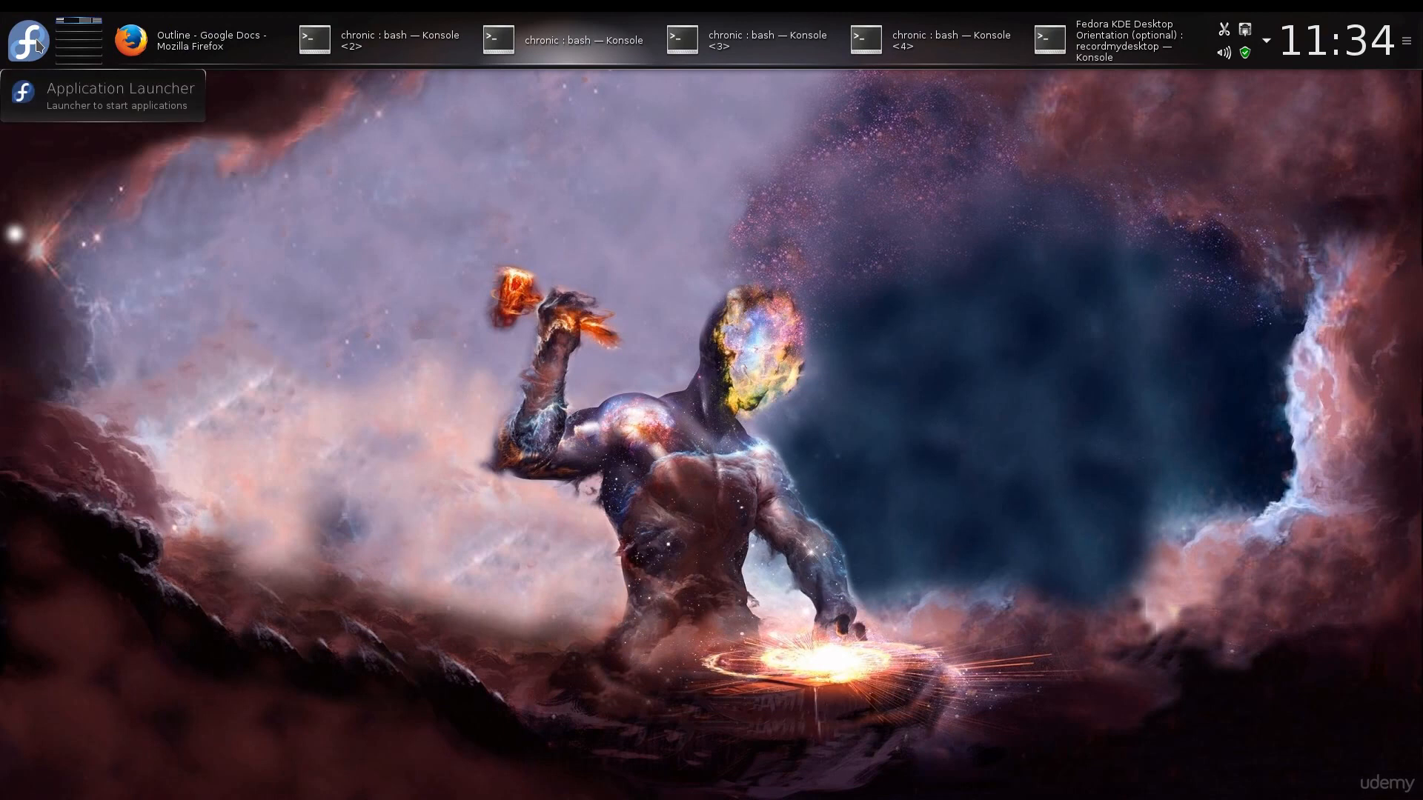
{"action": "left_click", "coordinate": [39, 46]}
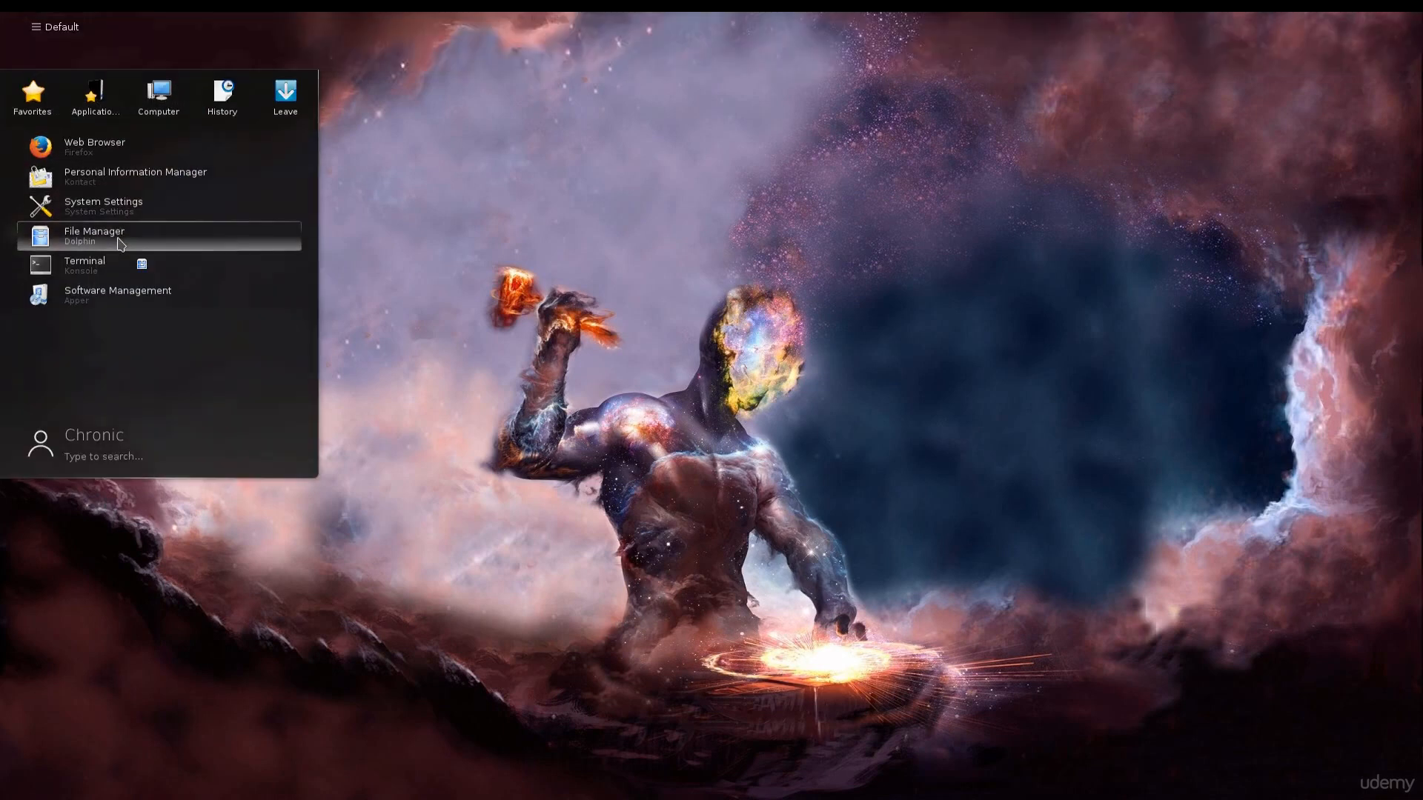
{"action": "left_click", "coordinate": [120, 245]}
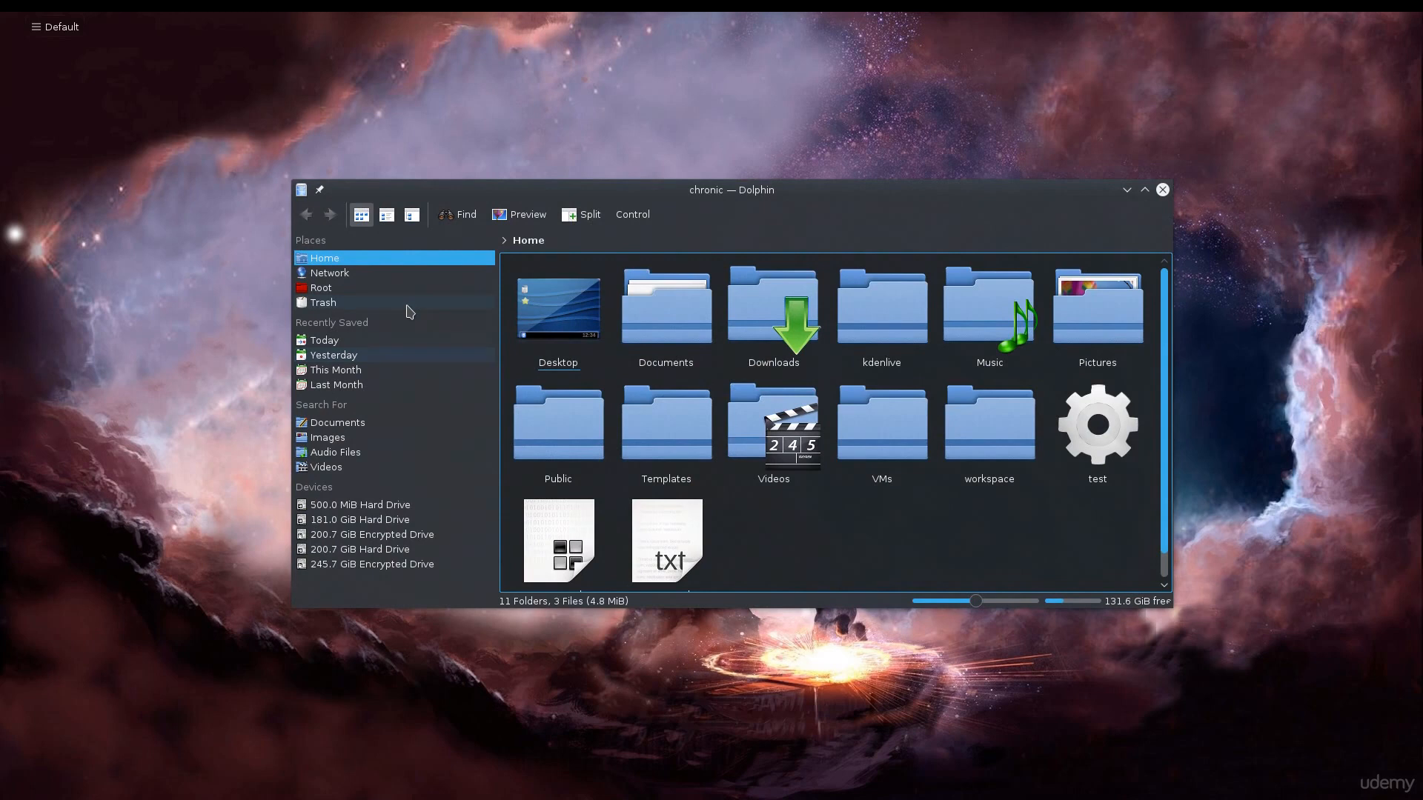
{"action": "left_click_drag", "start_coordinate": [1173, 608], "coordinate": [1258, 751]}
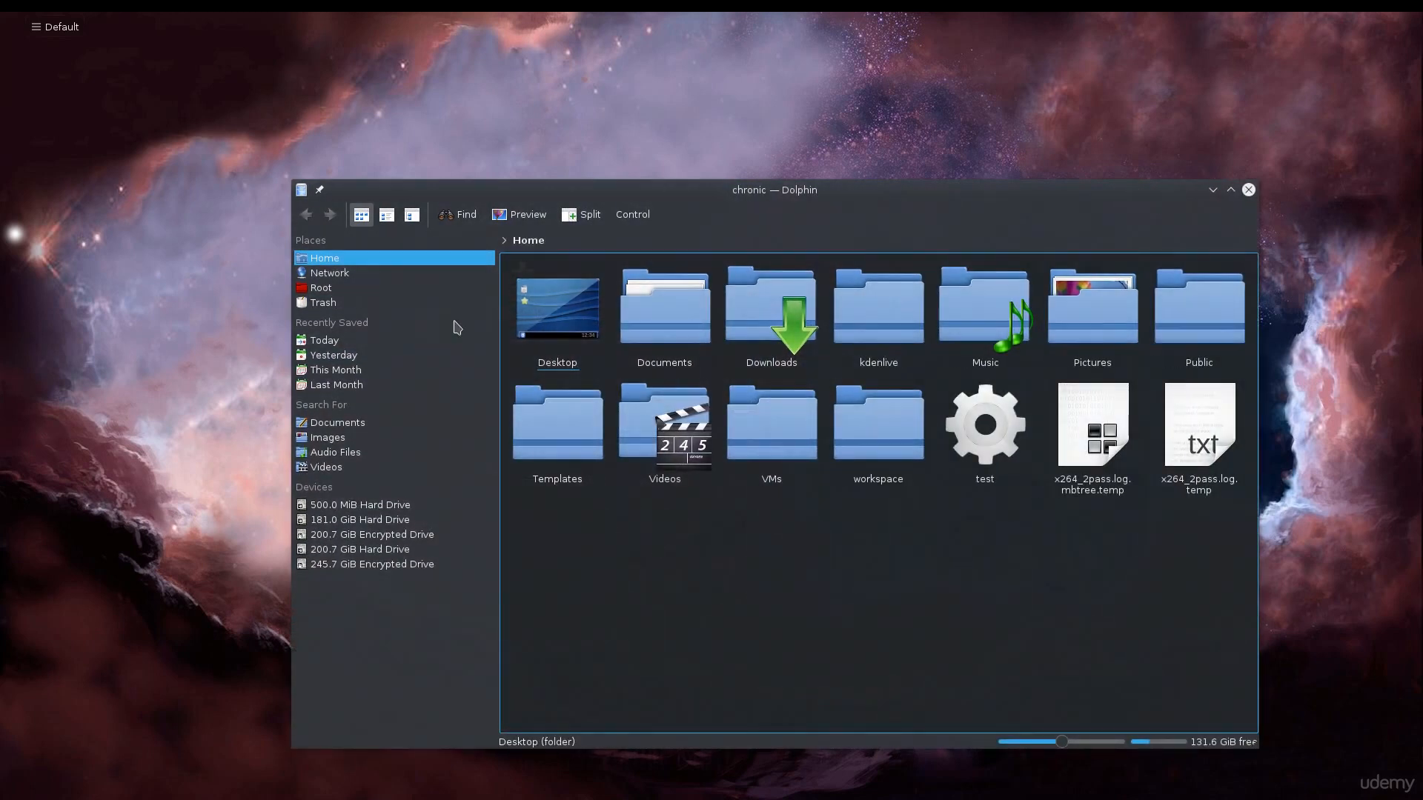
Browse the Home, Network and Root places in the file manager and return to the Home folder
{"action": "left_click", "coordinate": [321, 258]}
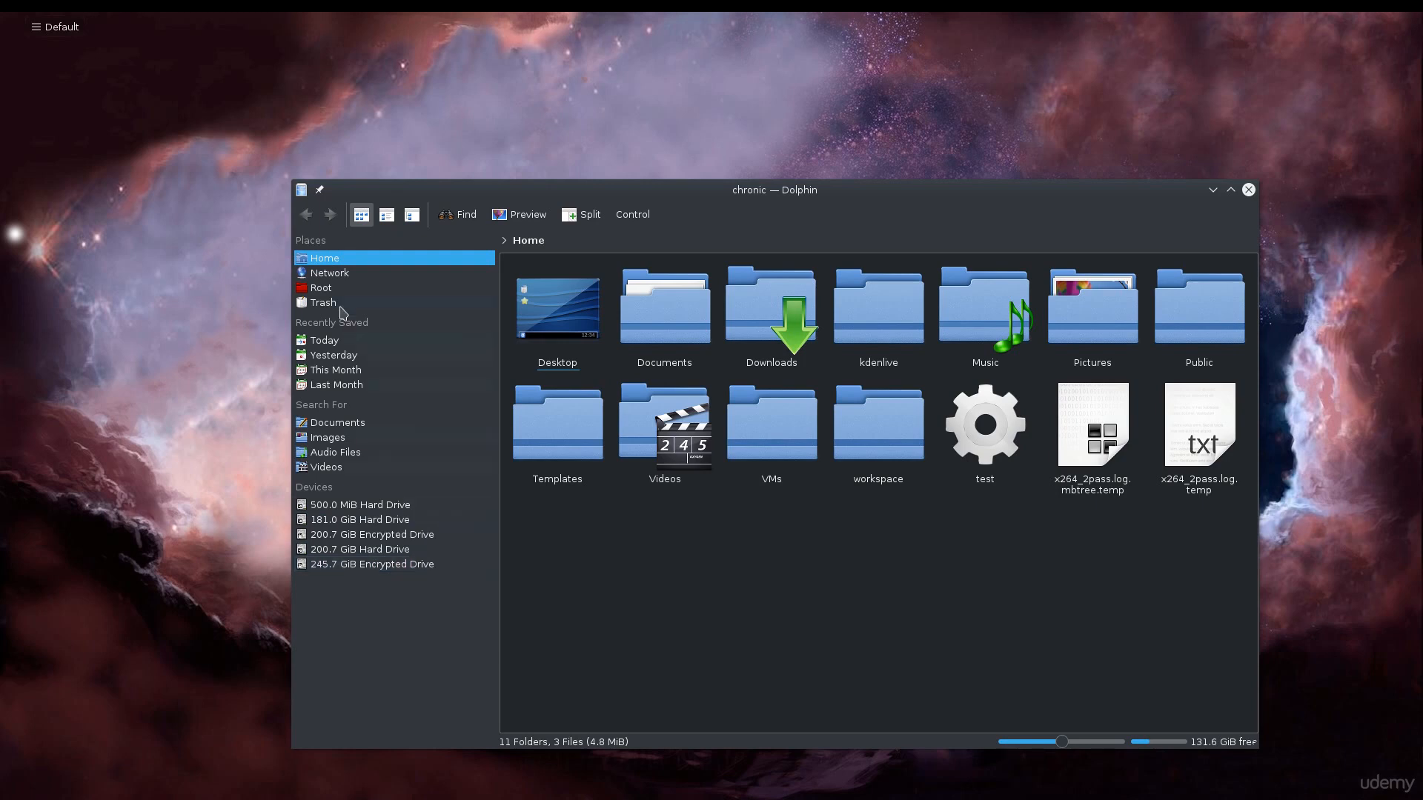
{"action": "left_click", "coordinate": [326, 240]}
{"action": "left_click", "coordinate": [337, 259]}
{"action": "left_click", "coordinate": [341, 271]}
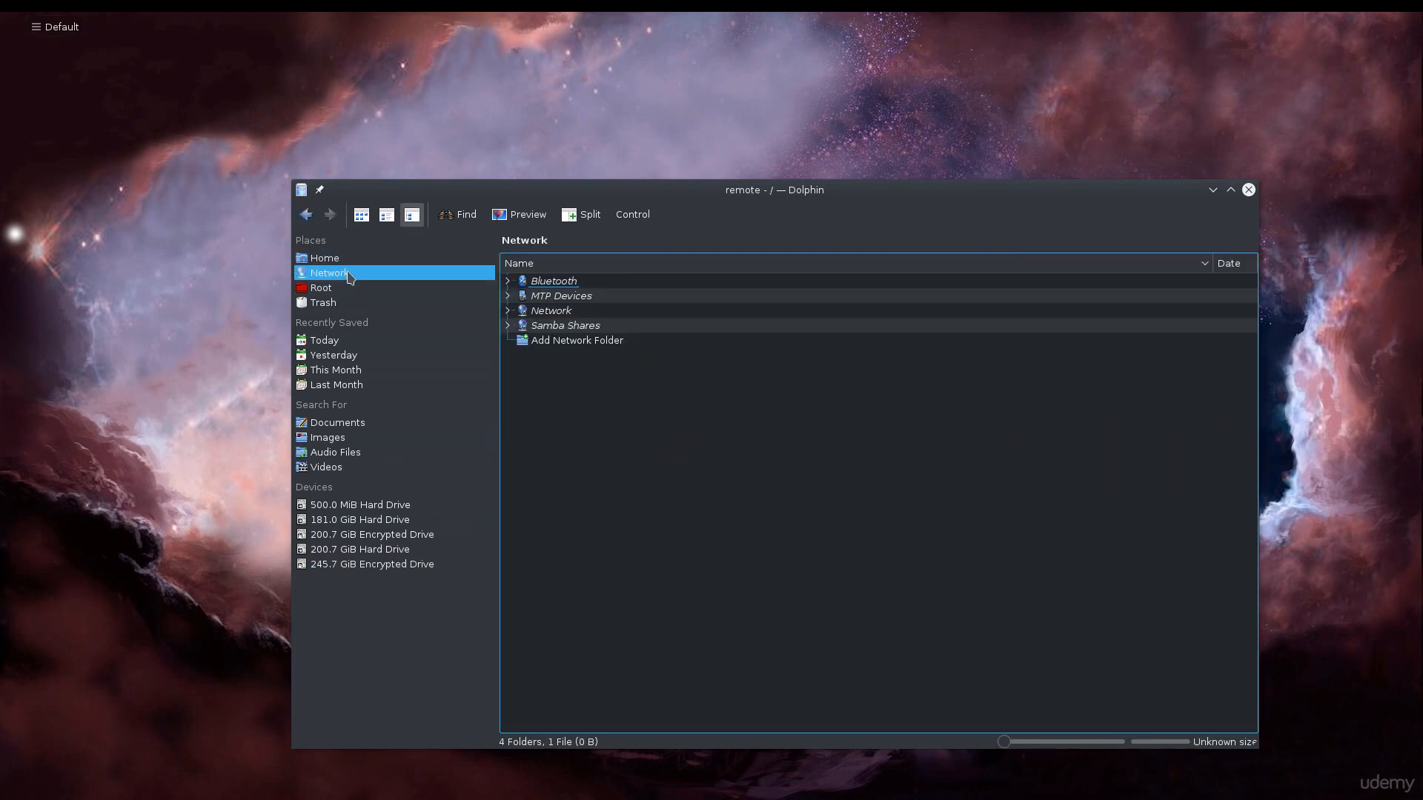
{"action": "left_click", "coordinate": [341, 291]}
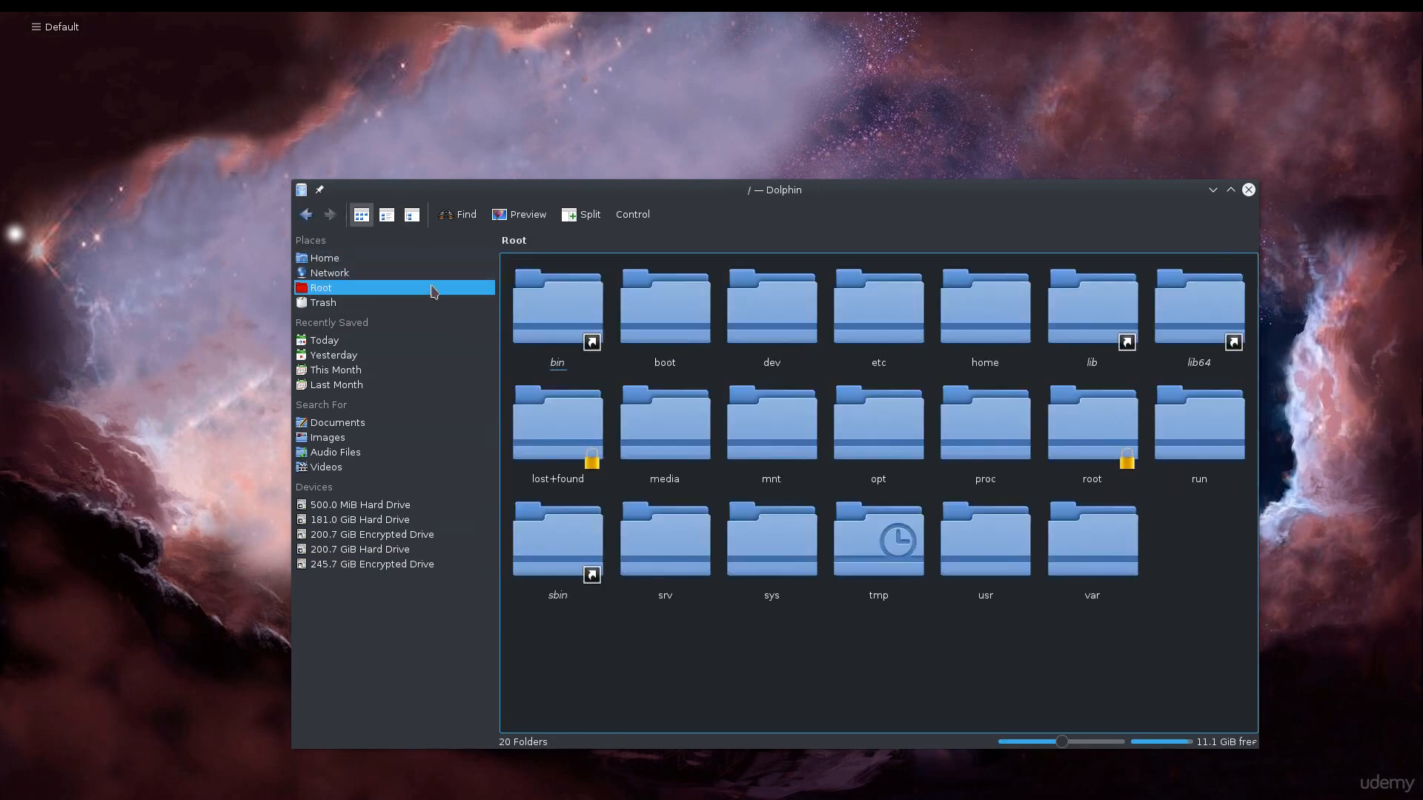
{"action": "left_click", "coordinate": [339, 260]}
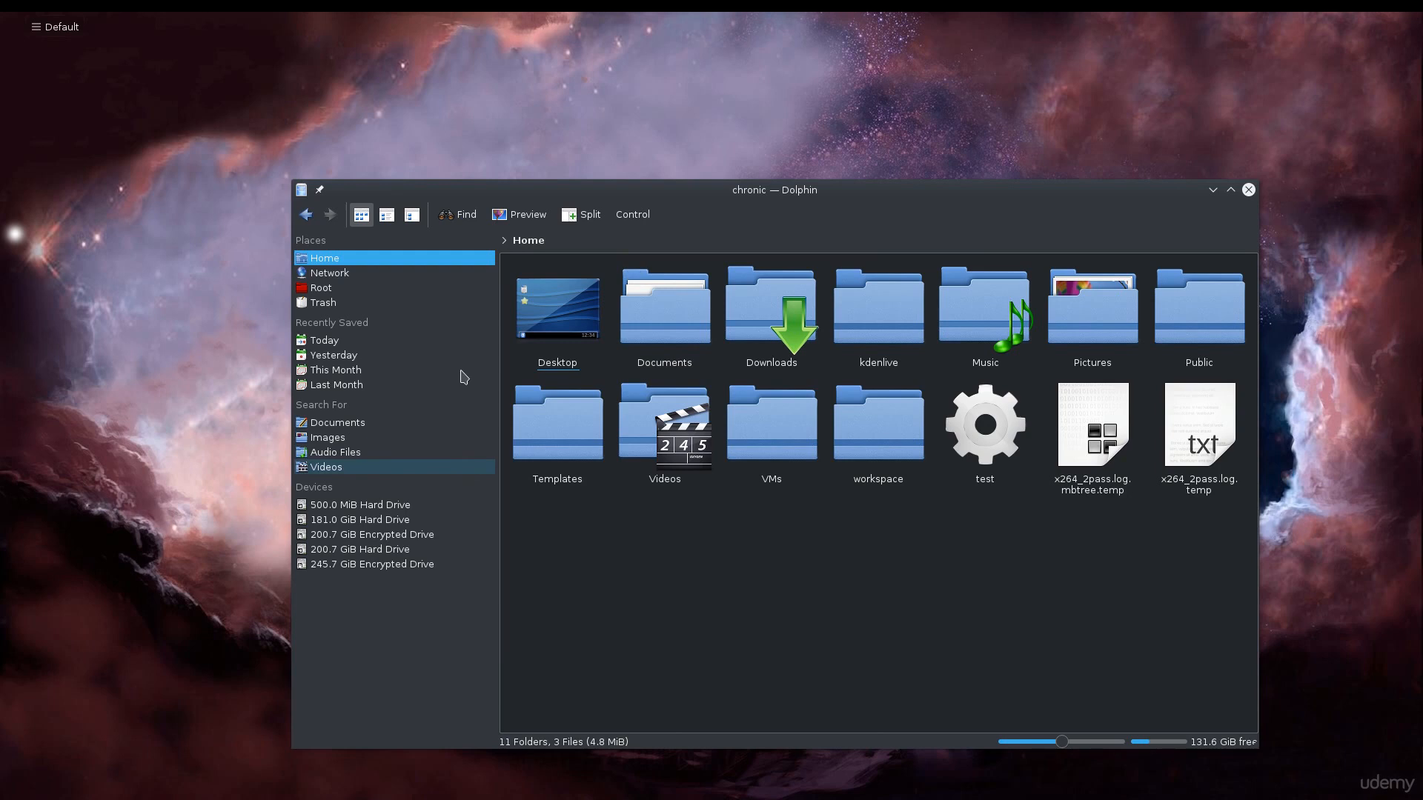
{"action": "left_click", "coordinate": [329, 289]}
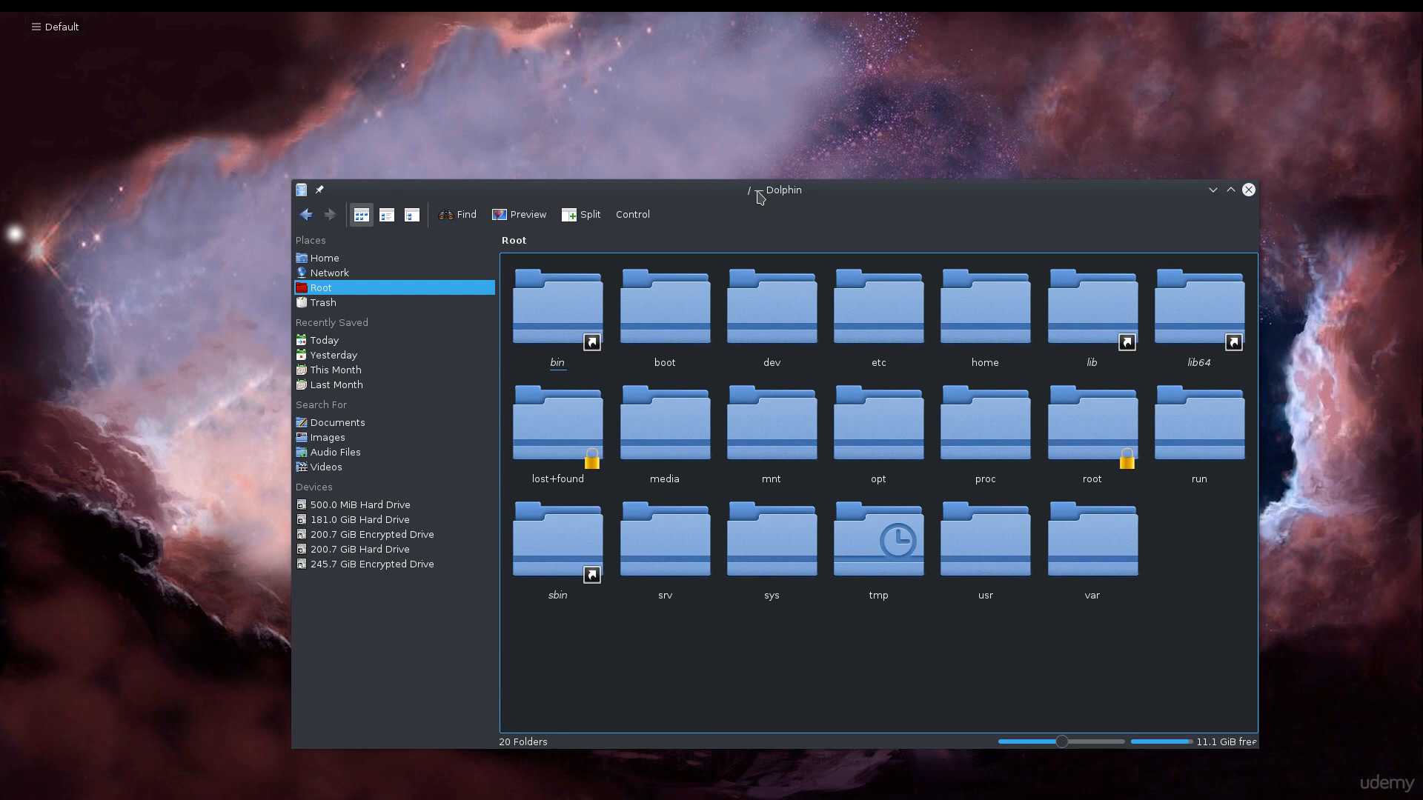
{"action": "left_click", "coordinate": [360, 272]}
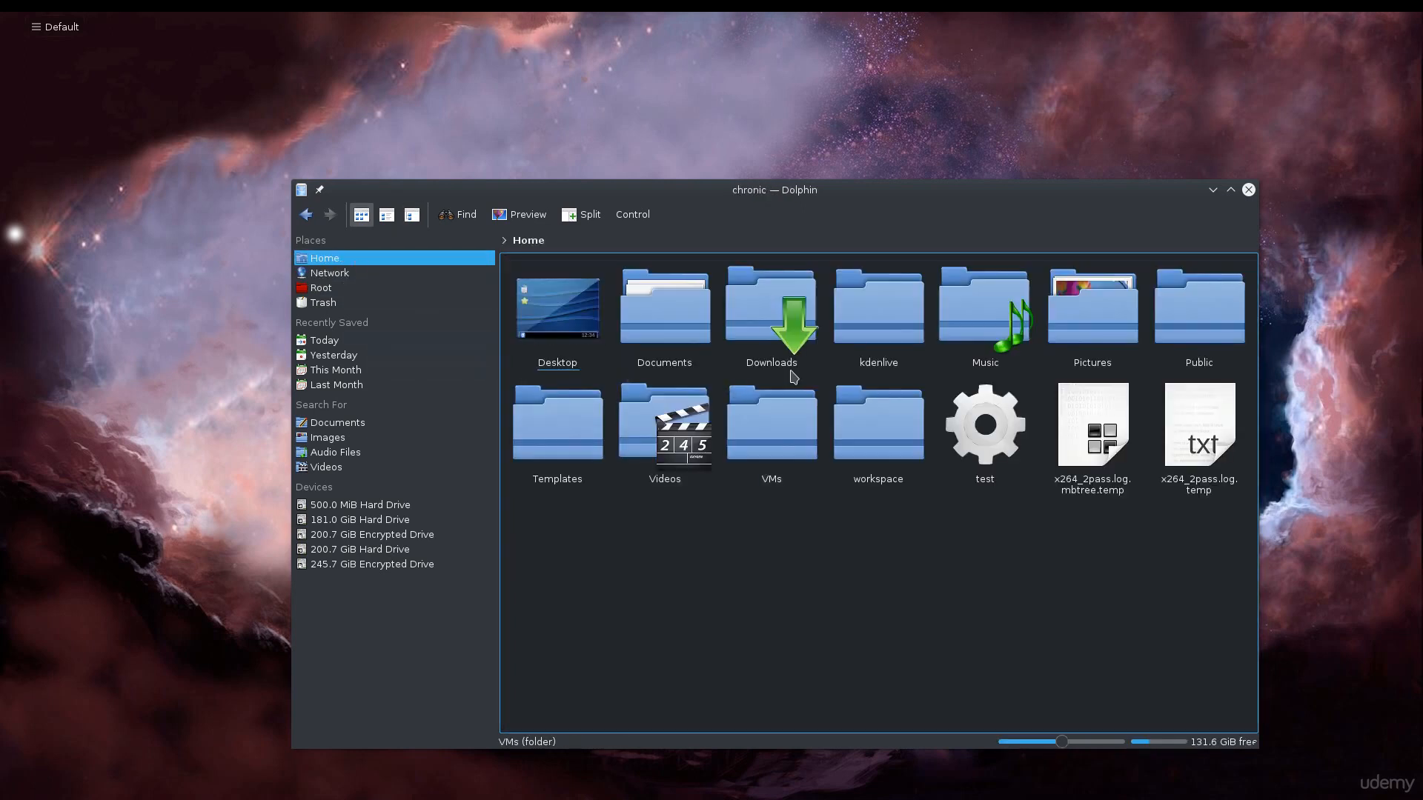
View the contents of the Downloads folder twice, going back to Home each time, and close the file manager
{"action": "left_click", "coordinate": [800, 355]}
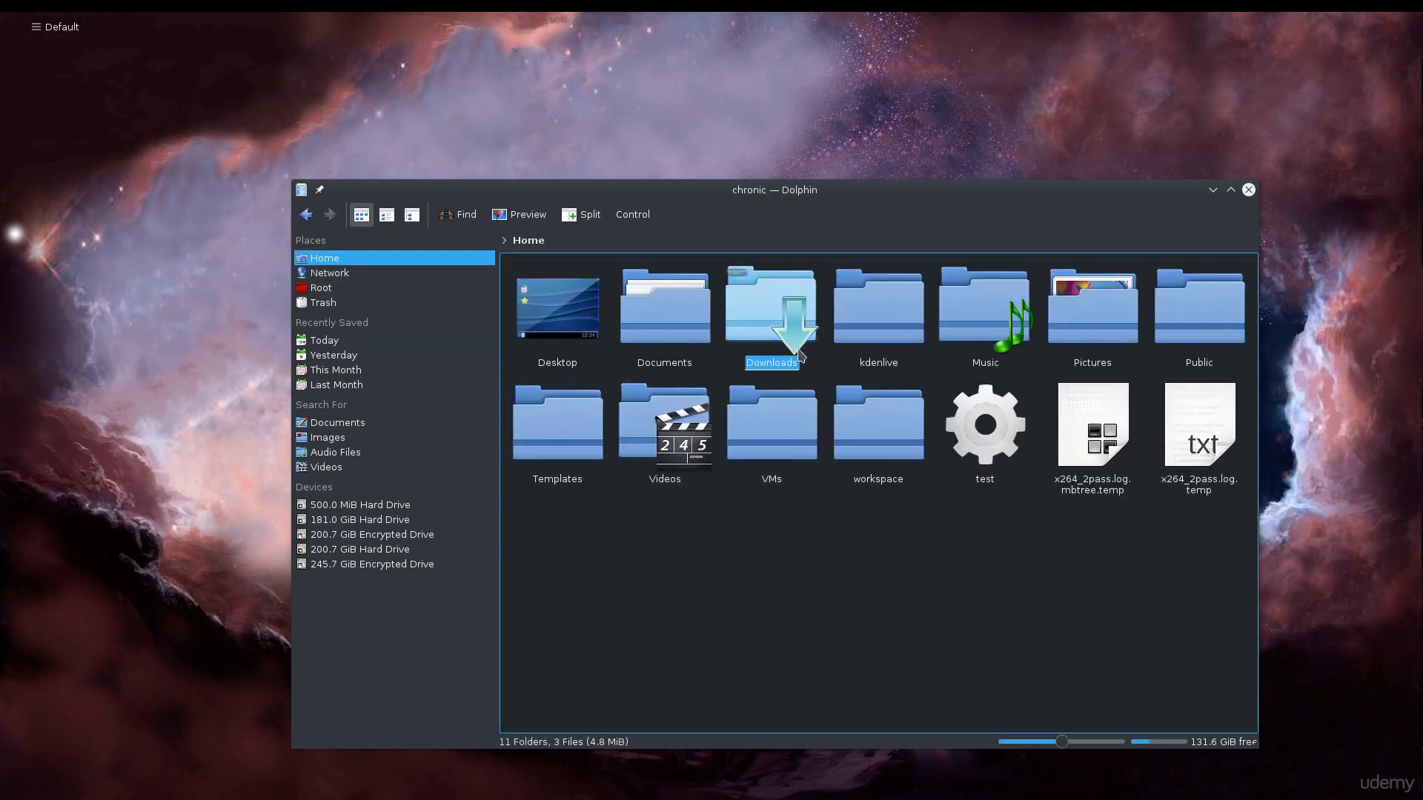
{"action": "double_click", "coordinate": [799, 356]}
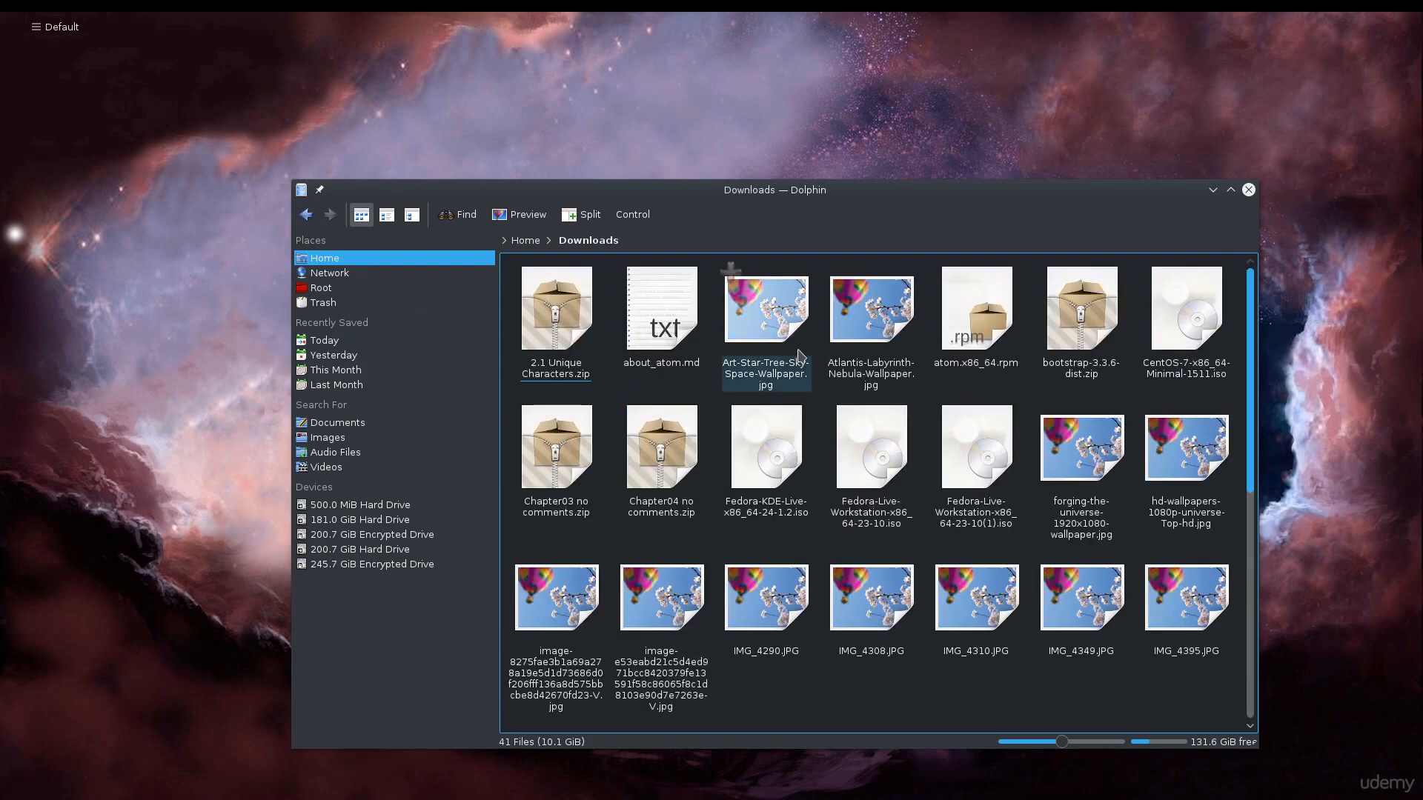
{"action": "key", "text": "alt+Left"}
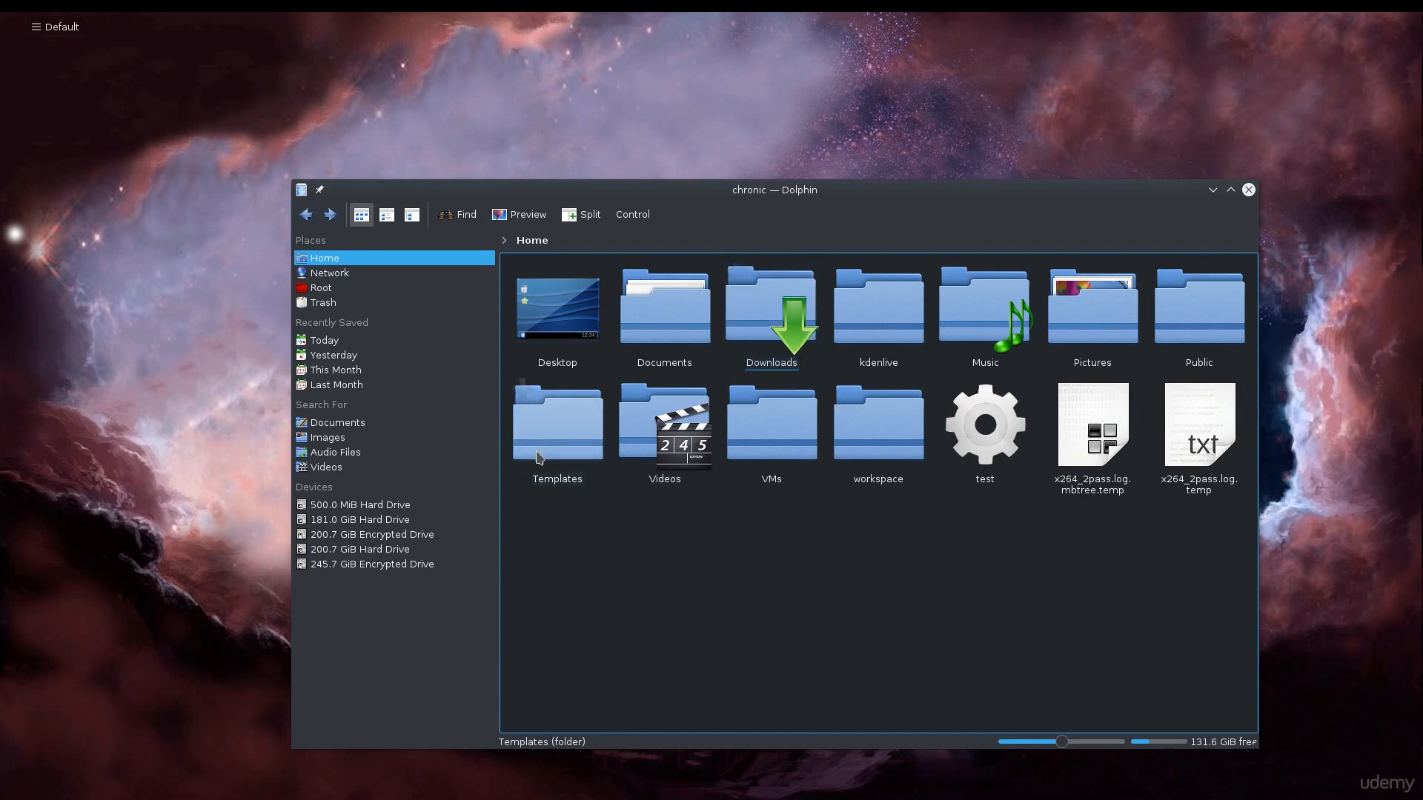
{"action": "double_click", "coordinate": [773, 326]}
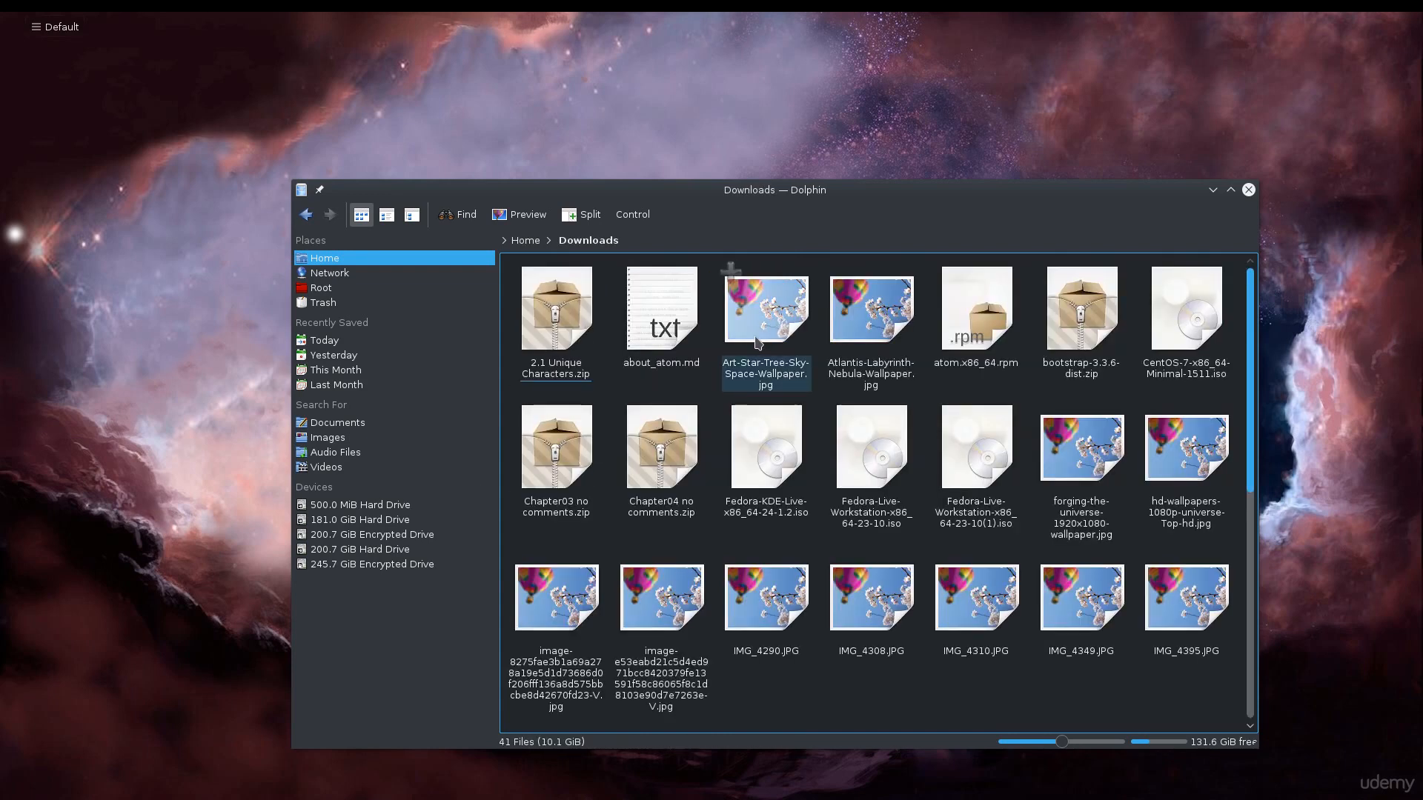
{"action": "key", "text": "alt+Left"}
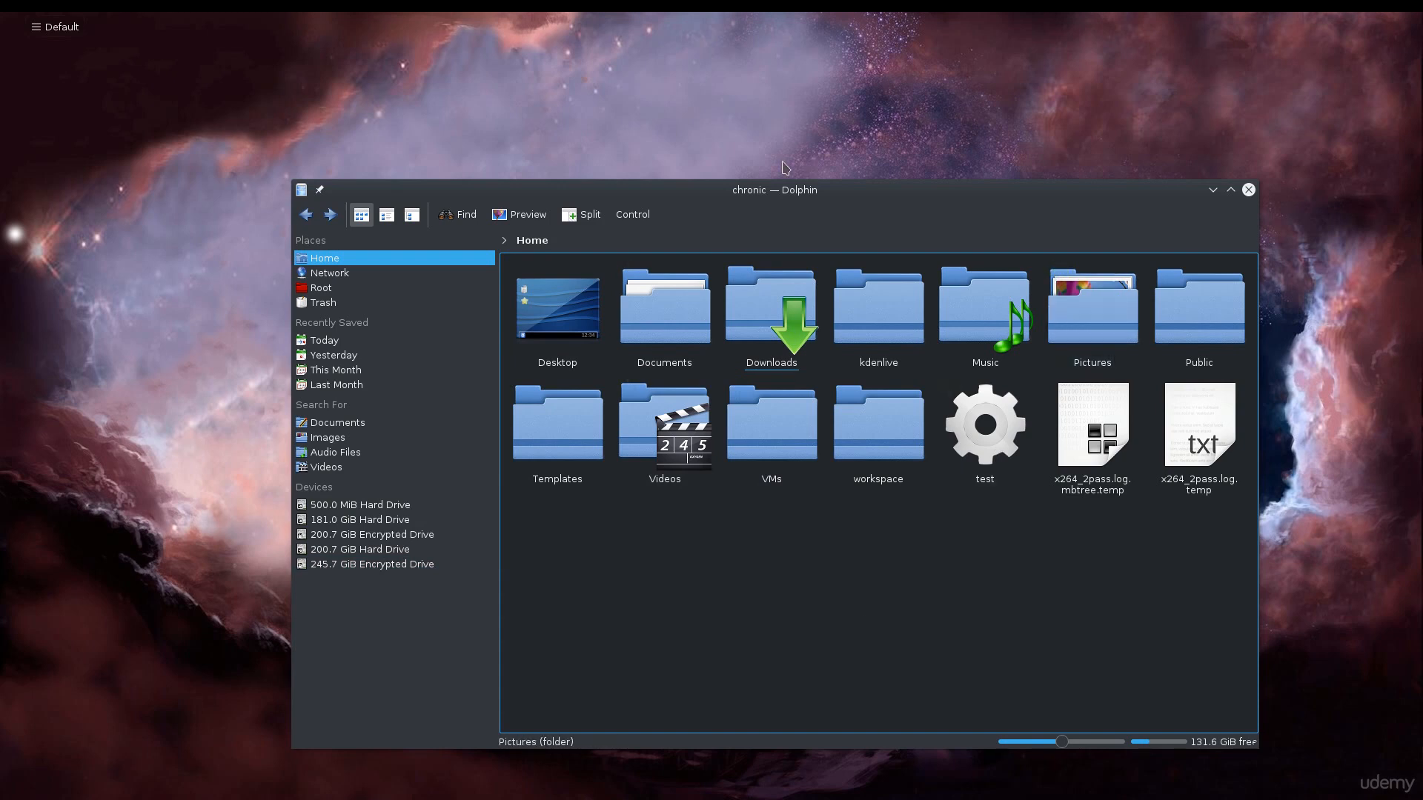
{"action": "left_click", "coordinate": [1252, 191]}
View the Wallpaper page of the Desktop Settings and close the dialog without changing anything
{"action": "right_click", "coordinate": [538, 203]}
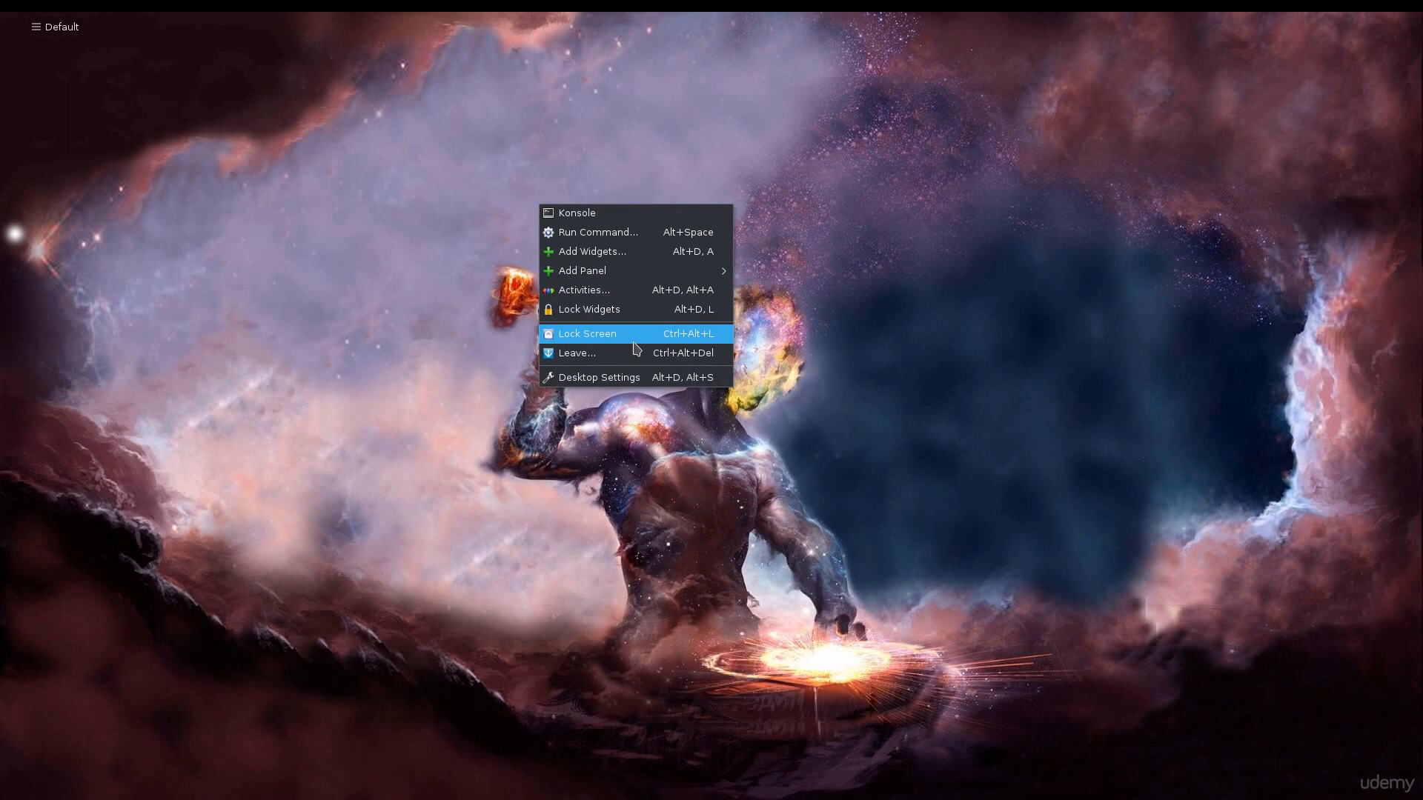
{"action": "left_click", "coordinate": [620, 384]}
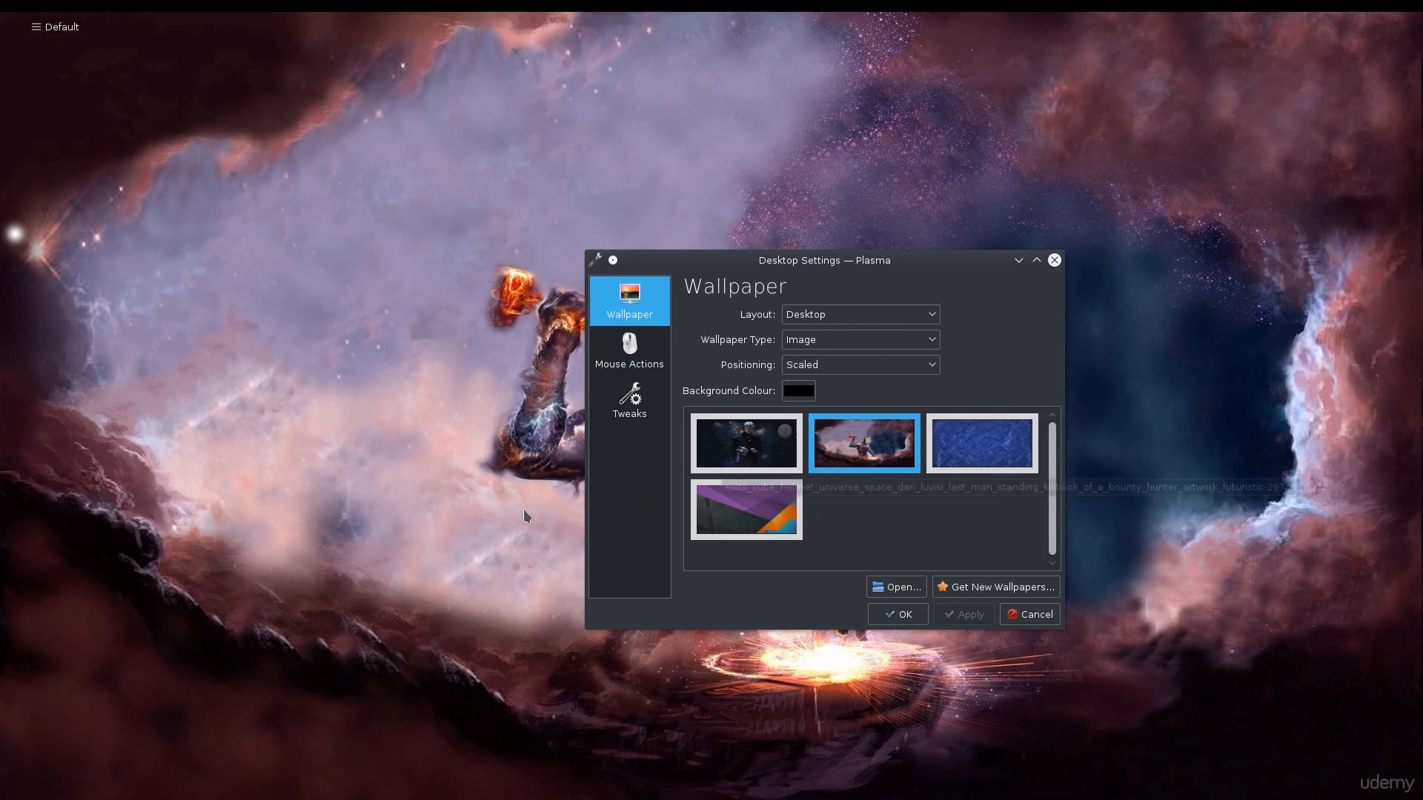
{"action": "left_click", "coordinate": [1053, 260]}
Launch a new Konsole terminal and reposition its window near the middle of the desktop
{"action": "mouse_move", "coordinate": [266, 13]}
{"action": "left_click", "coordinate": [32, 46]}
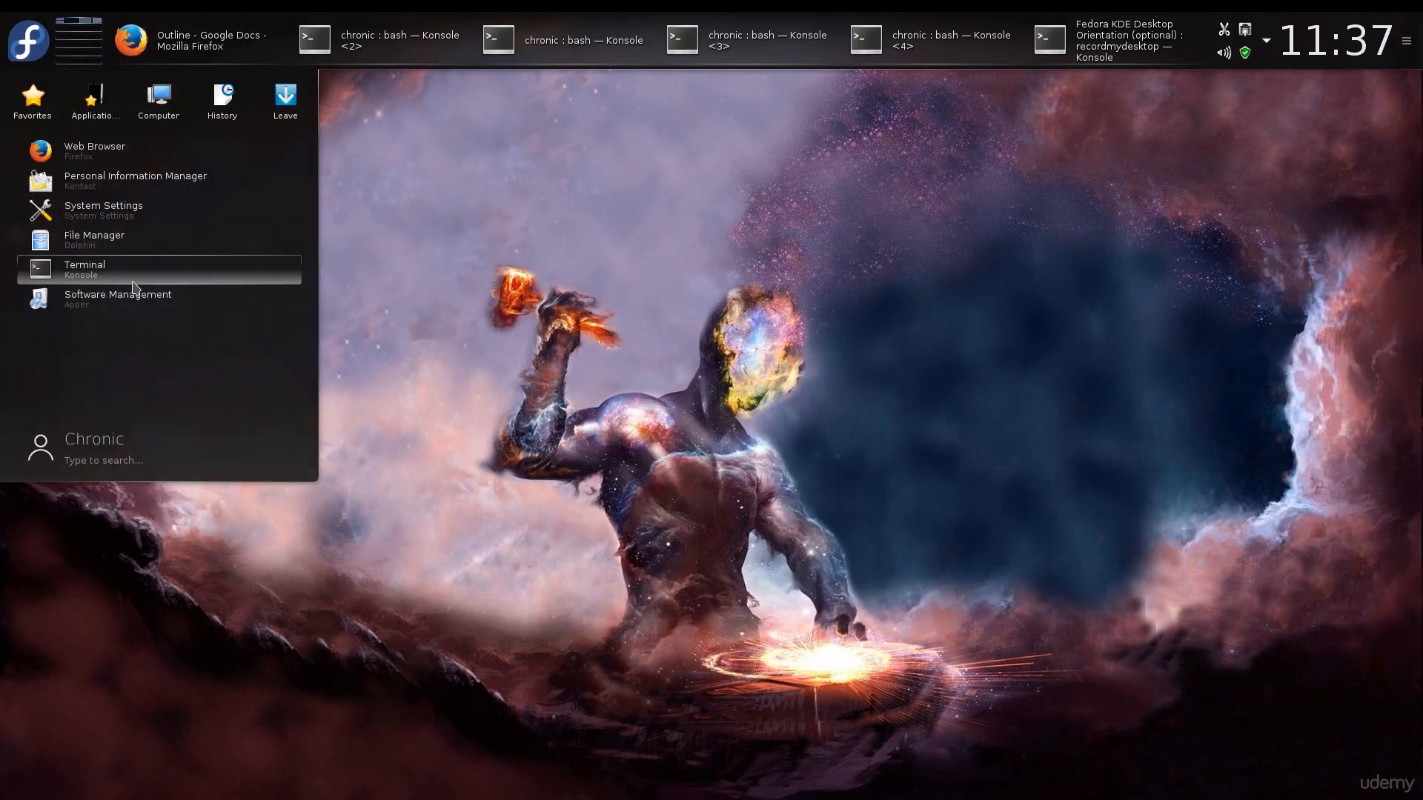
{"action": "left_click", "coordinate": [133, 287]}
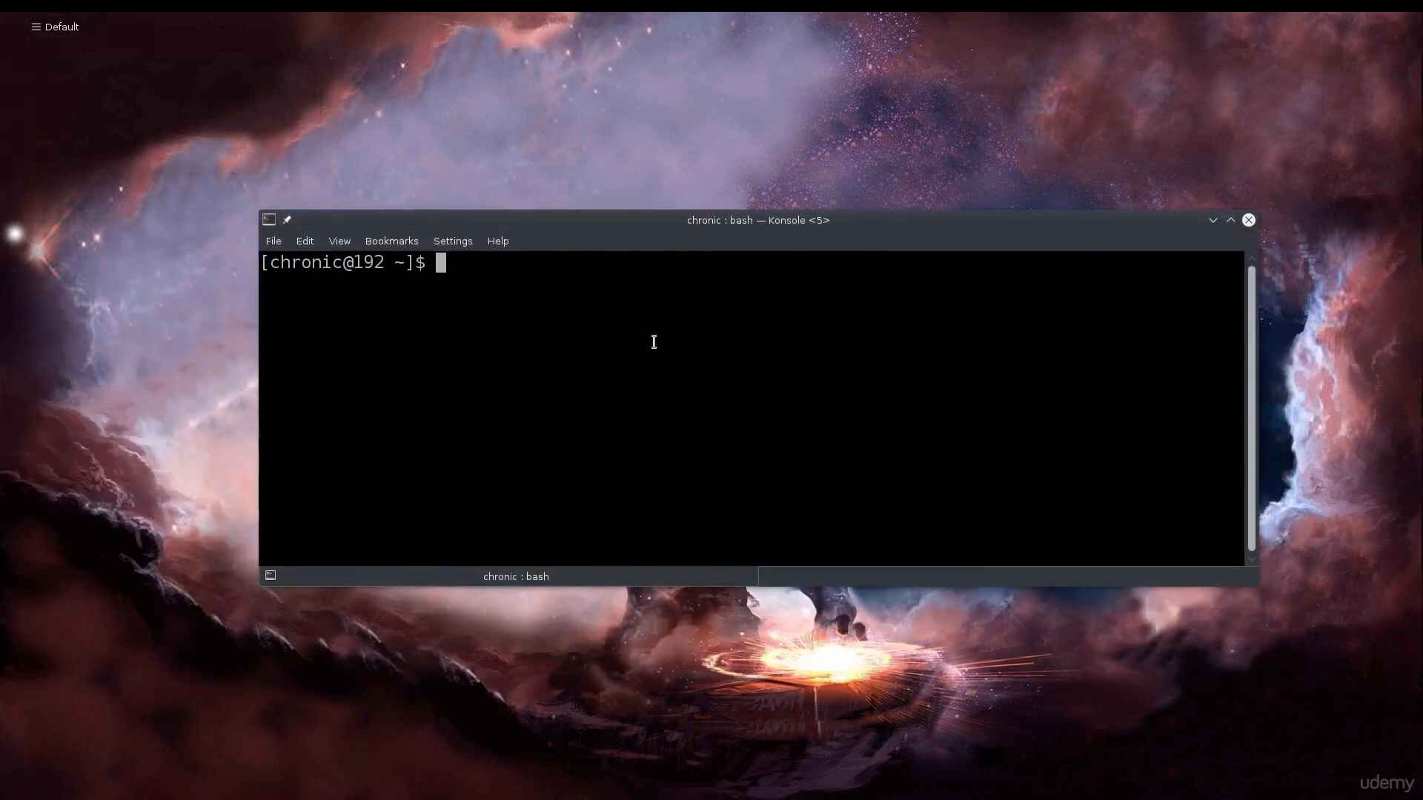
{"action": "left_click_drag", "start_coordinate": [767, 222], "coordinate": [664, 228]}
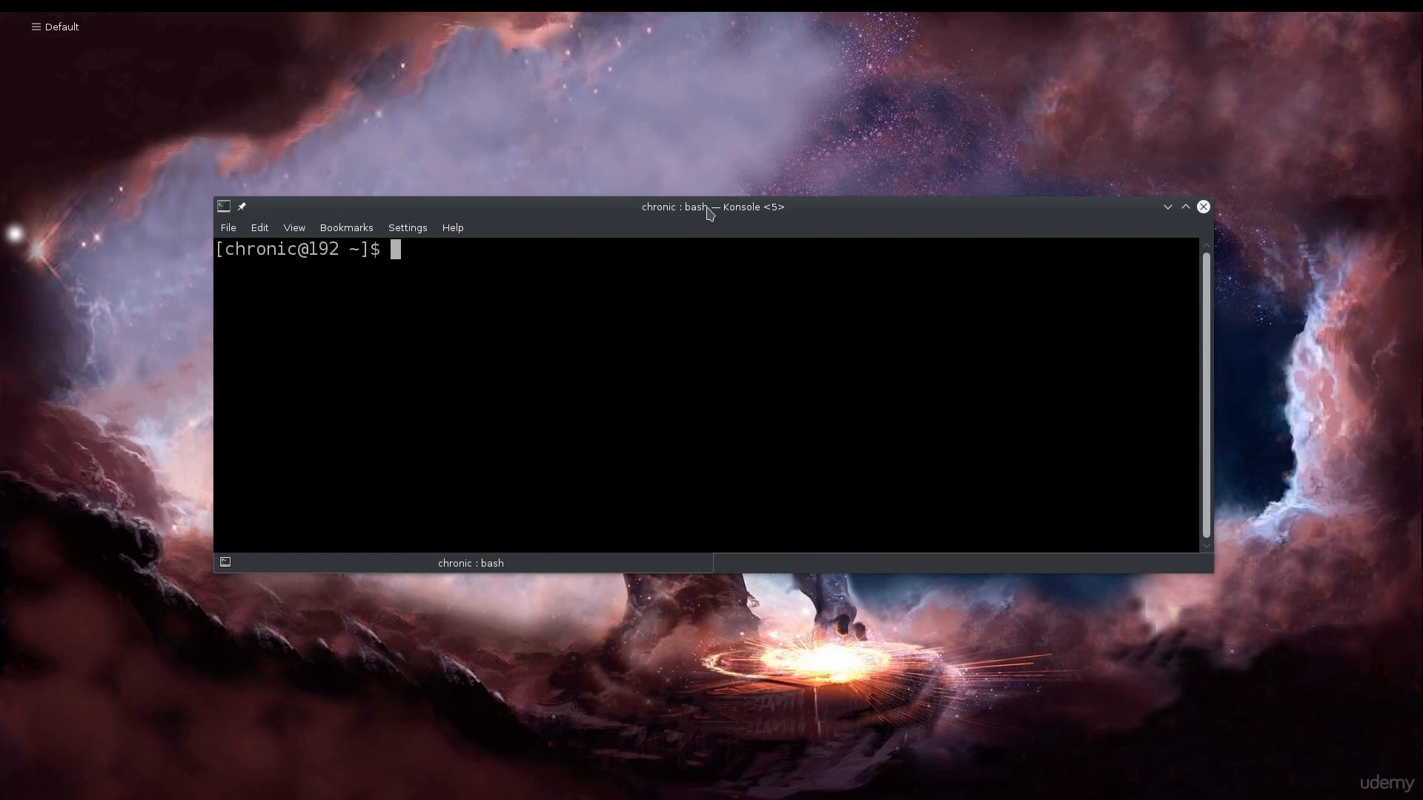
{"action": "left_click_drag", "start_coordinate": [709, 214], "coordinate": [715, 233]}
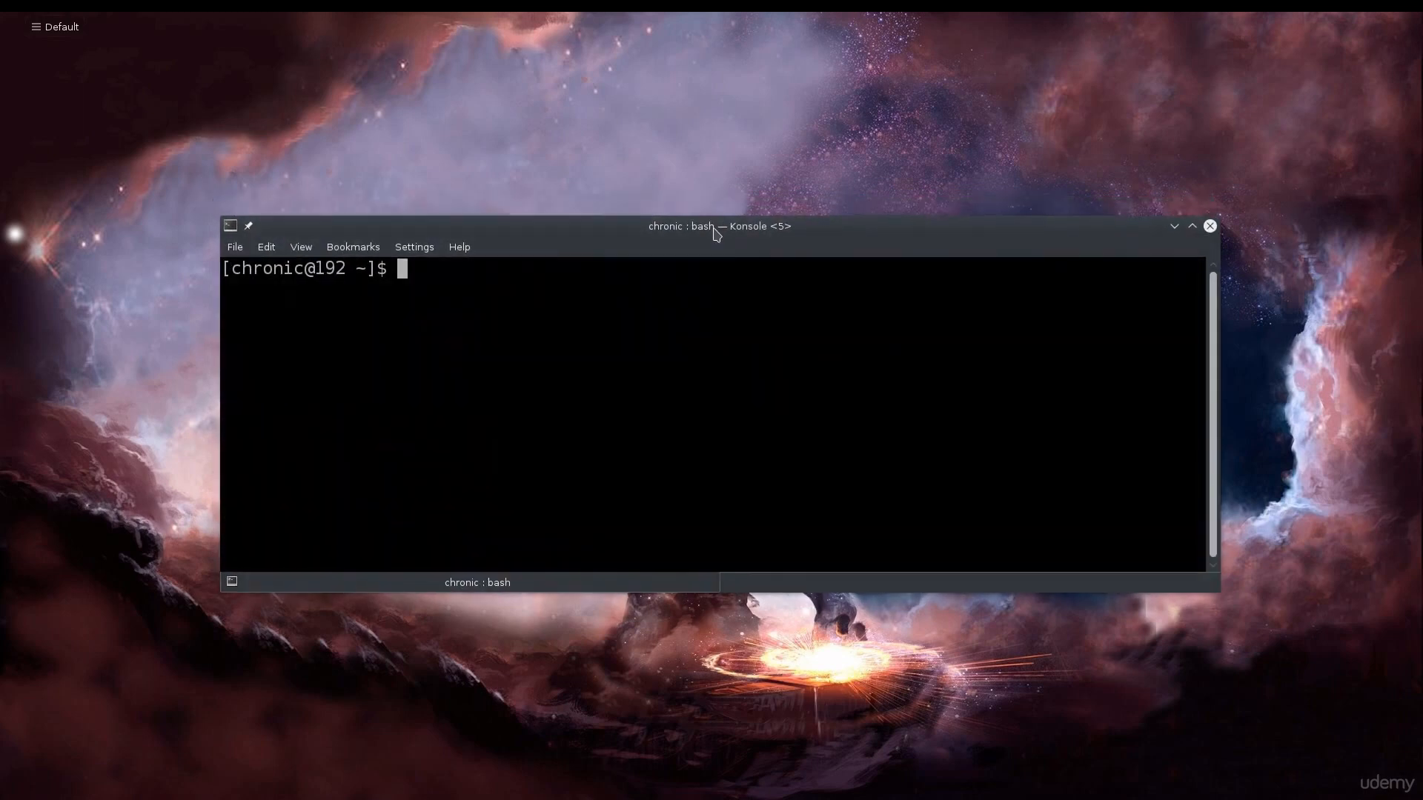